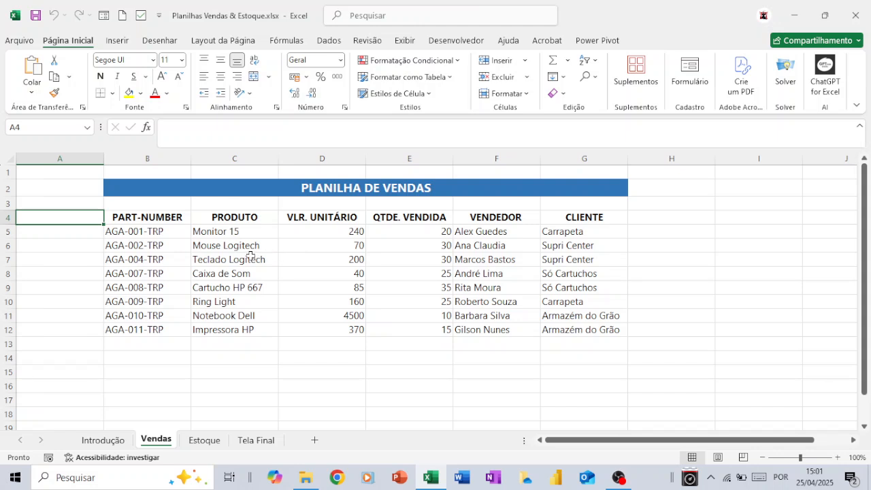
Format the sales range B4:G12 as a table with headers, using the medium style with blue header and gray bands.
{"action": "left_click_drag", "start_coordinate": [158, 223], "coordinate": [573, 330]}
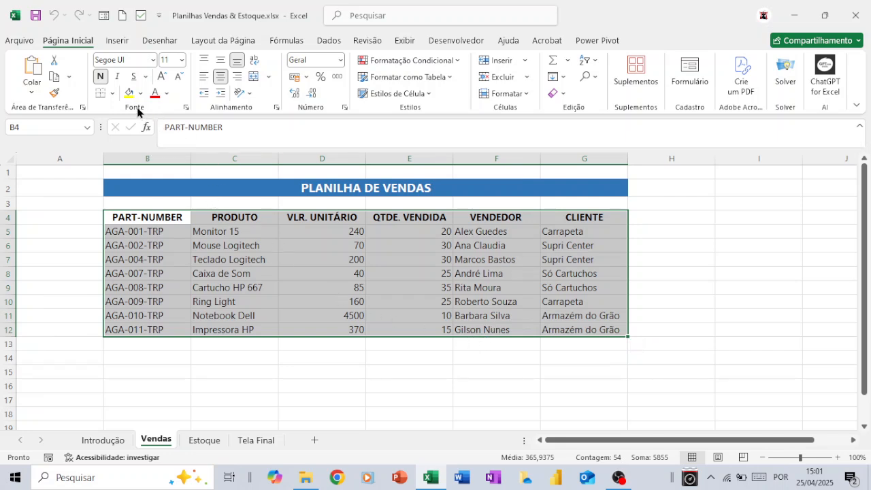
{"action": "left_click", "coordinate": [449, 78]}
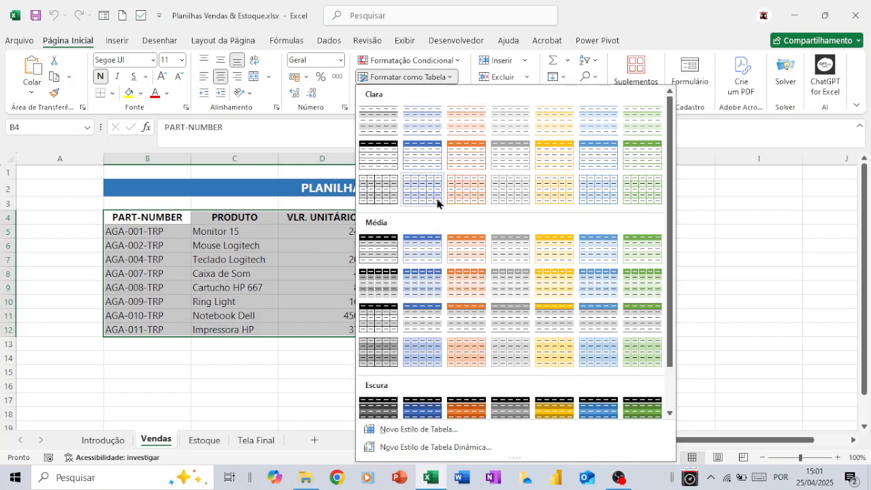
{"action": "left_click", "coordinate": [428, 312]}
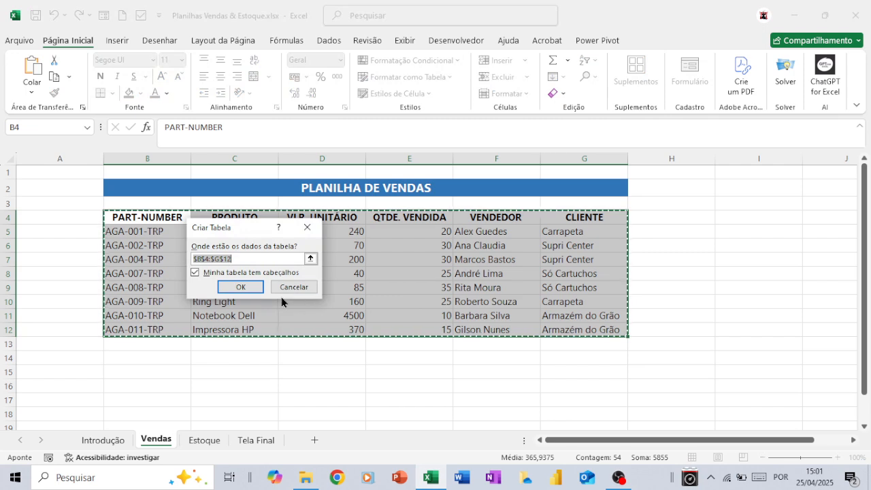
{"action": "left_click", "coordinate": [241, 288]}
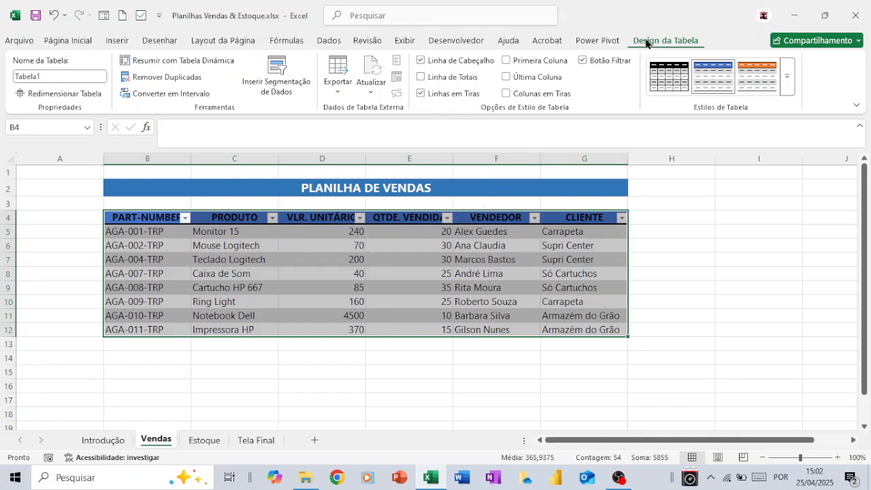
Rename the sales table as TBL_VENDAS.
{"action": "double_click", "coordinate": [44, 80]}
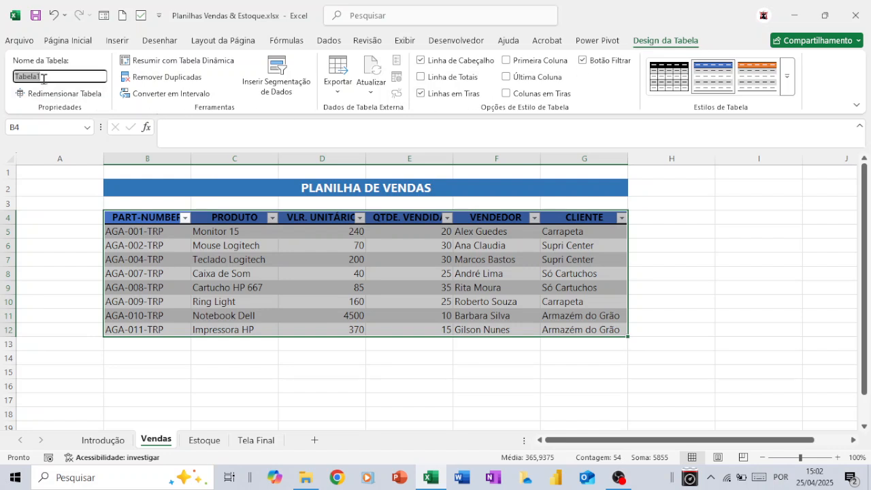
{"action": "type", "text": "tBL_VENDAS"}
{"action": "key", "text": "Return"}
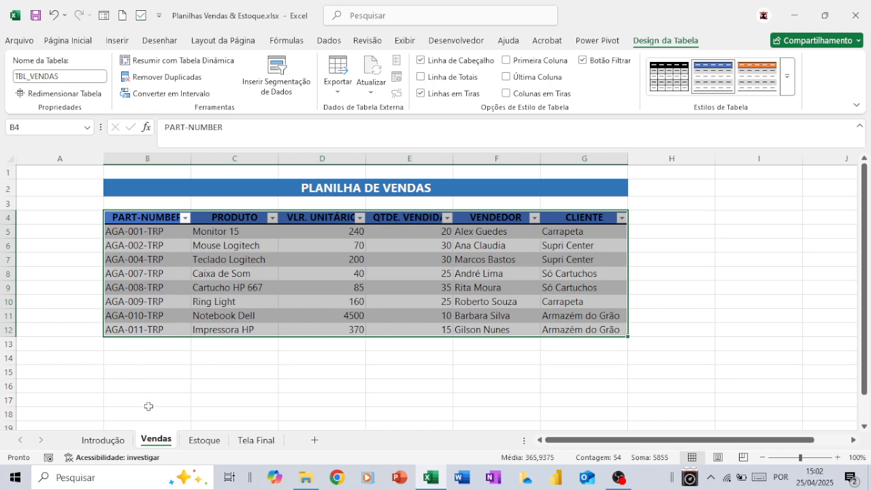
Format range B4:D12 on the Estoque sheet as a table with headers, using the same blue-header, gray-banded medium style.
{"action": "left_click", "coordinate": [194, 440]}
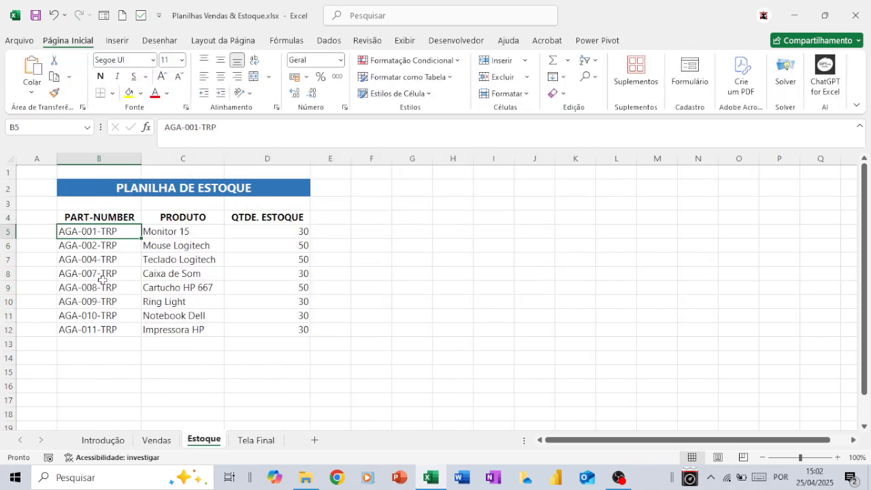
{"action": "left_click_drag", "start_coordinate": [86, 218], "coordinate": [278, 328]}
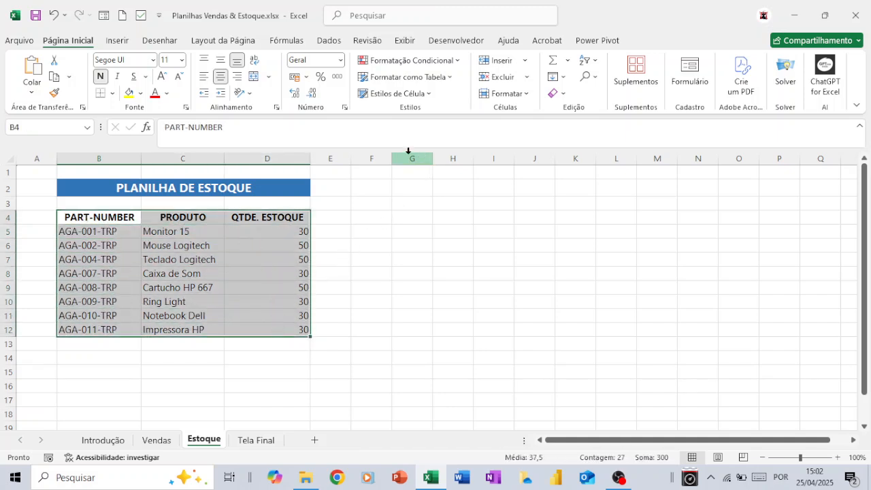
{"action": "left_click", "coordinate": [448, 79]}
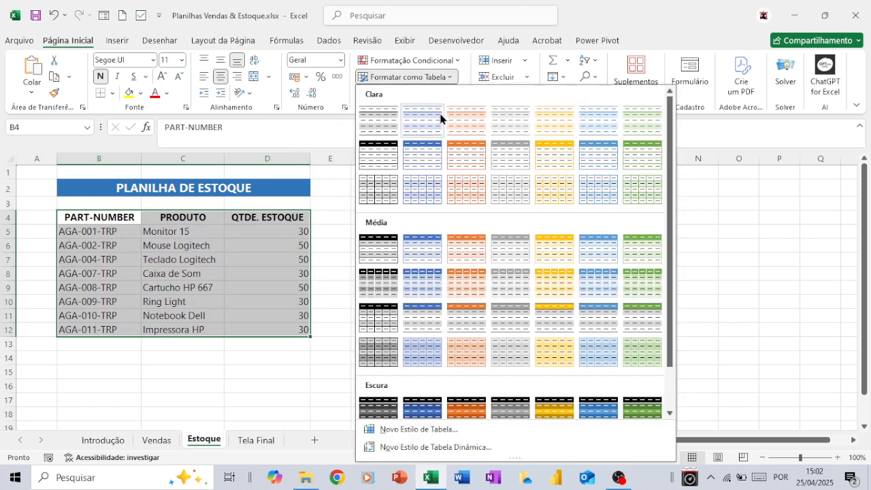
{"action": "left_click", "coordinate": [416, 313]}
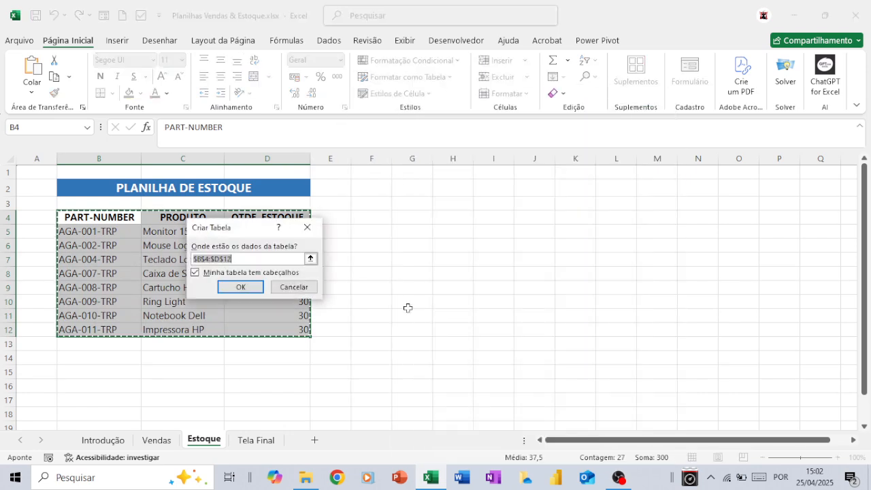
{"action": "left_click", "coordinate": [253, 287]}
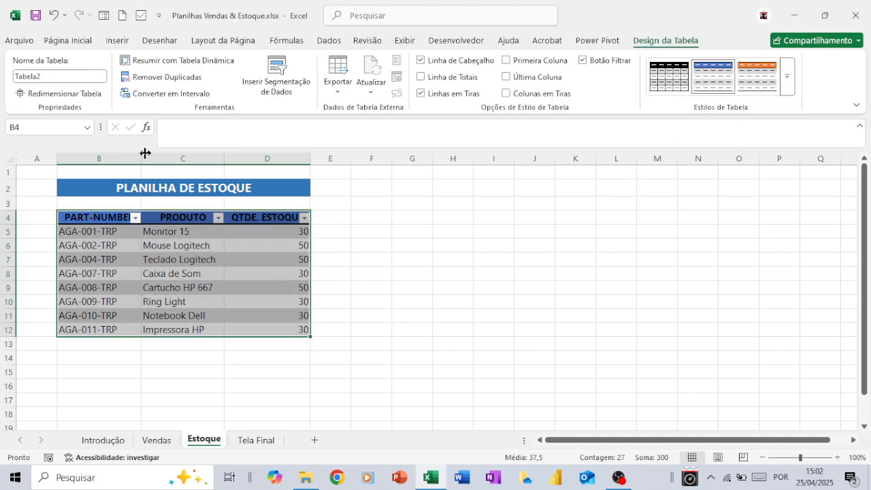
Rename the stock table as TBL_ESTOQUE.
{"action": "left_click", "coordinate": [46, 76]}
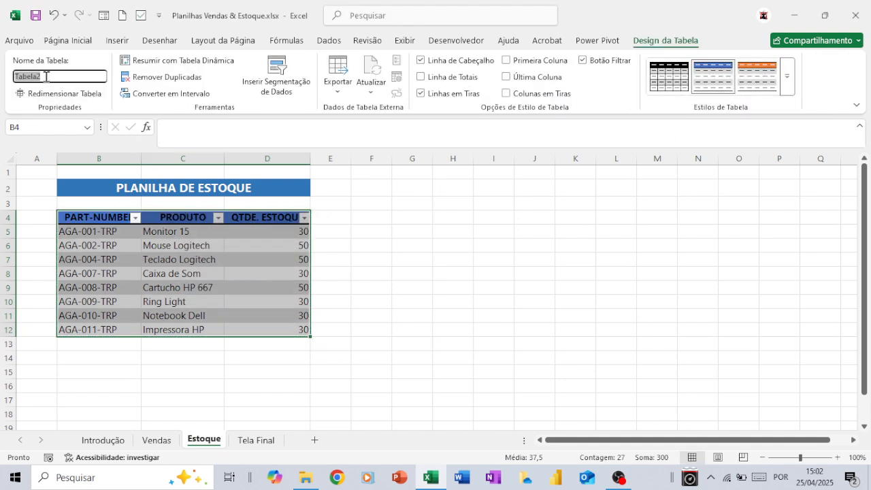
{"action": "type", "text": "TB"}
{"action": "type", "text": "L_ESTOQUE"}
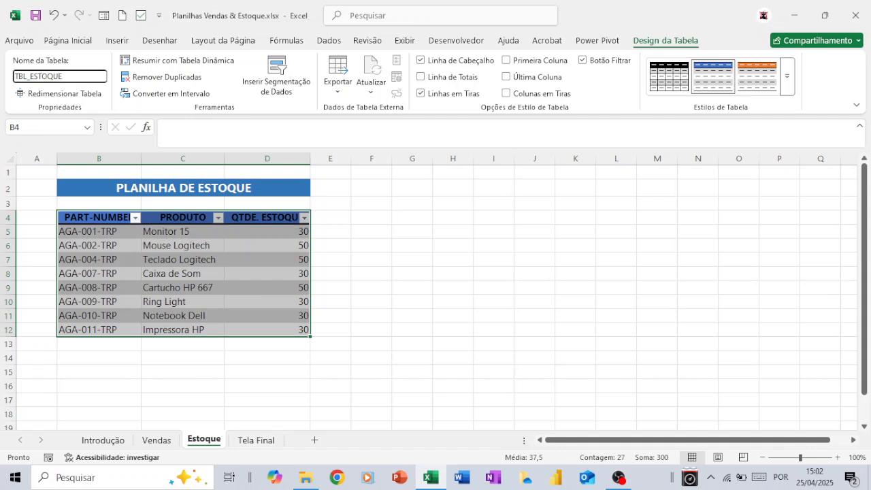
{"action": "key", "text": "Return"}
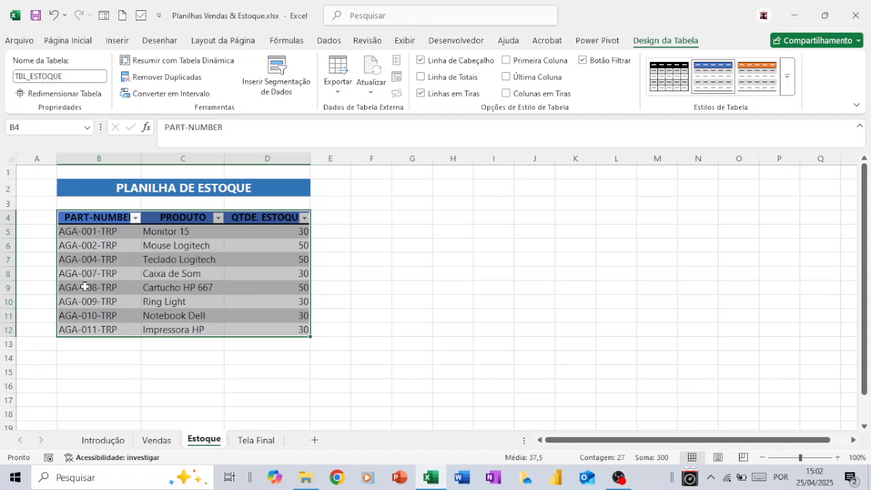
Load the Vendas table through Power Query as a table on a new worksheet and give it the blue-header, gray-banded medium style.
{"action": "left_click", "coordinate": [153, 440]}
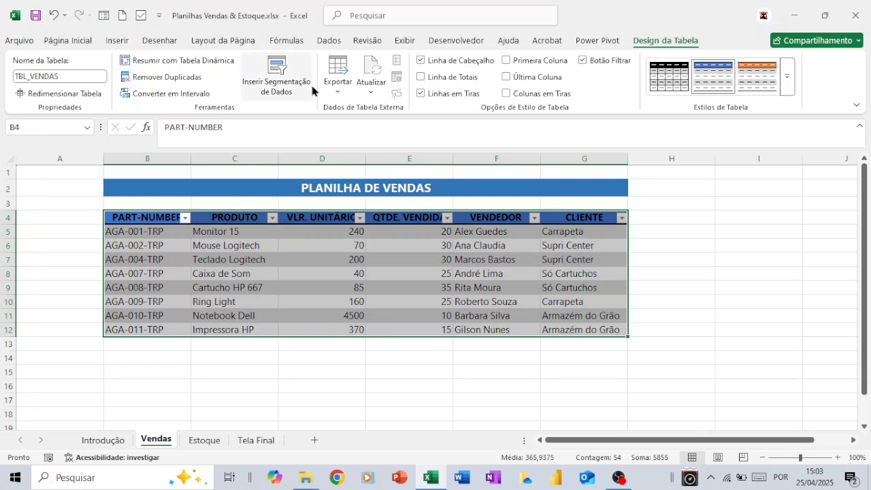
{"action": "left_click", "coordinate": [328, 40]}
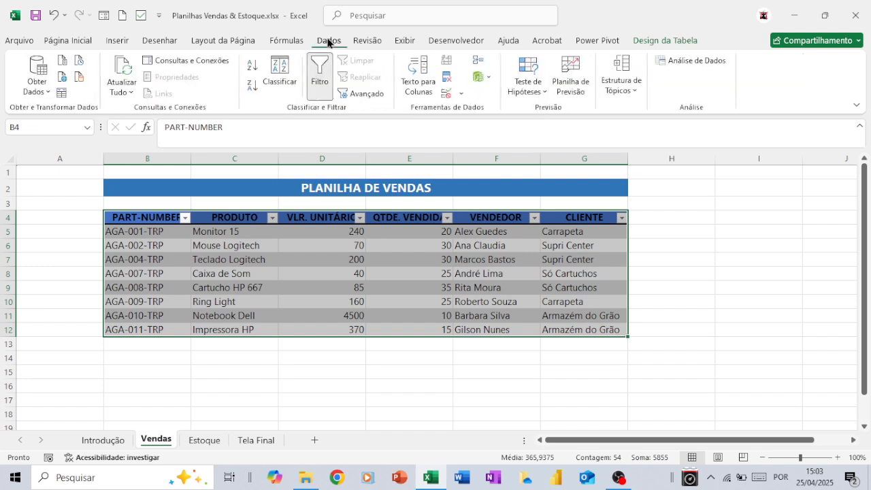
{"action": "left_click", "coordinate": [62, 94]}
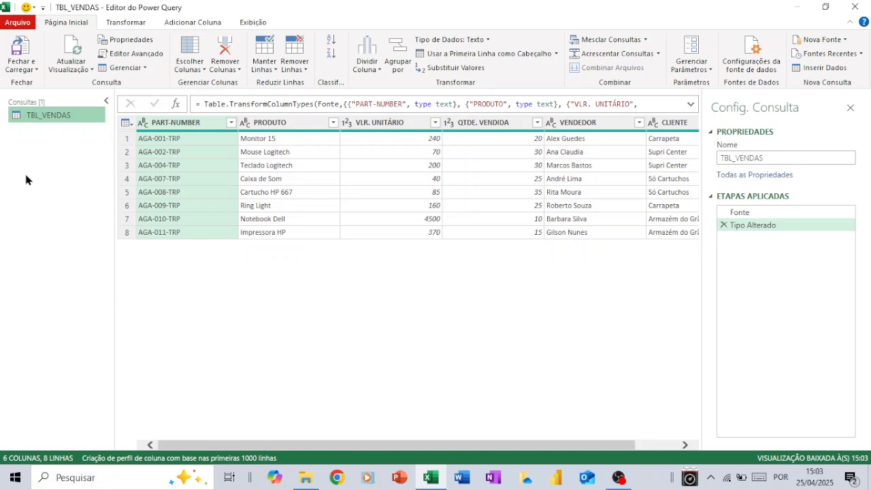
{"action": "left_click", "coordinate": [30, 70]}
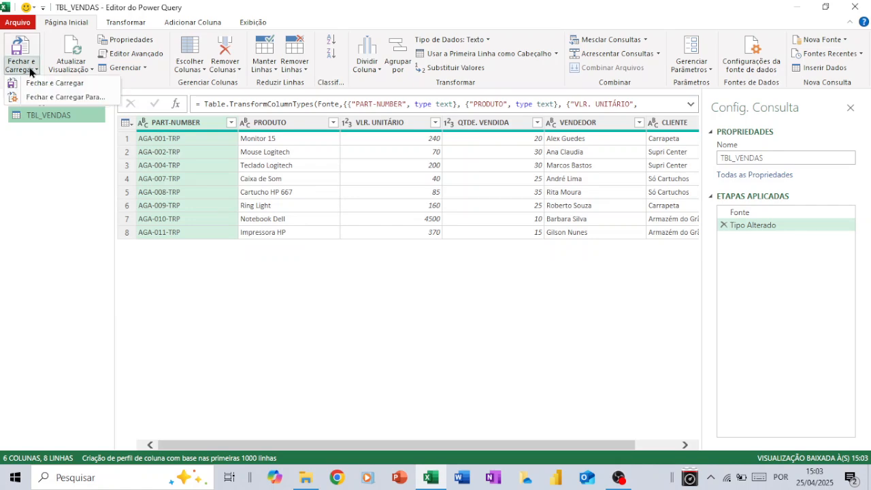
{"action": "left_click", "coordinate": [38, 97]}
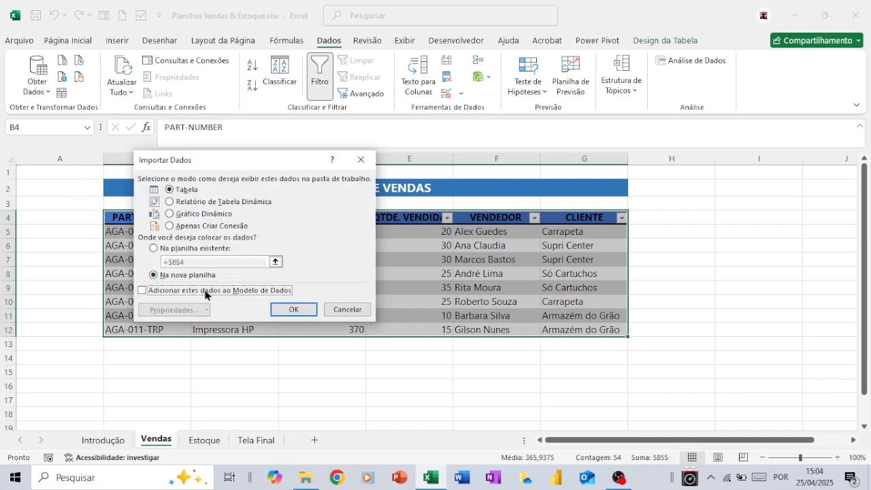
{"action": "left_click", "coordinate": [282, 307]}
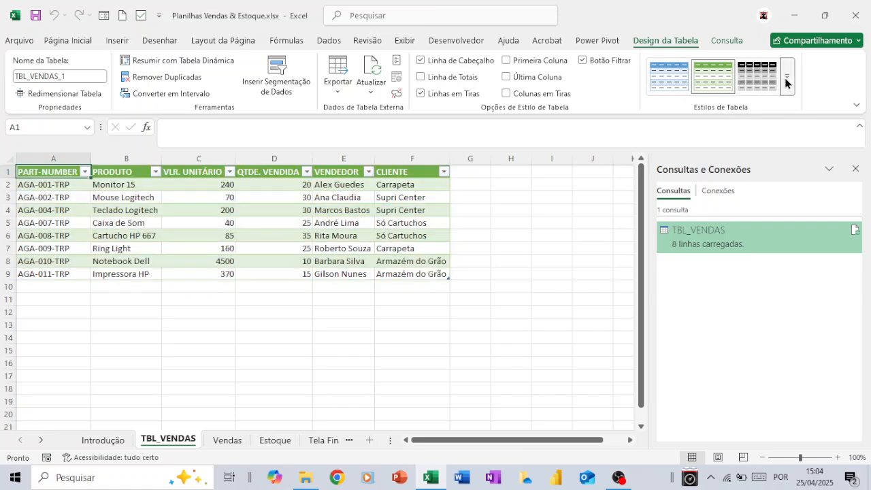
{"action": "left_click", "coordinate": [787, 82]}
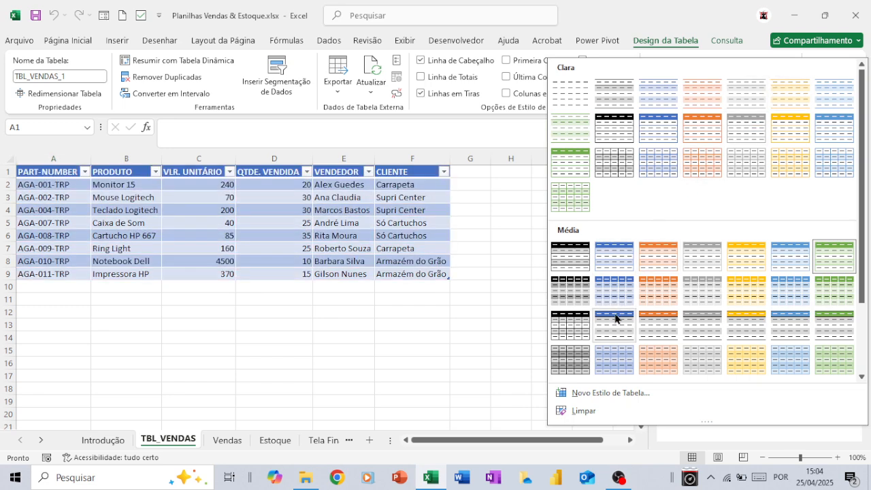
{"action": "left_click", "coordinate": [616, 318]}
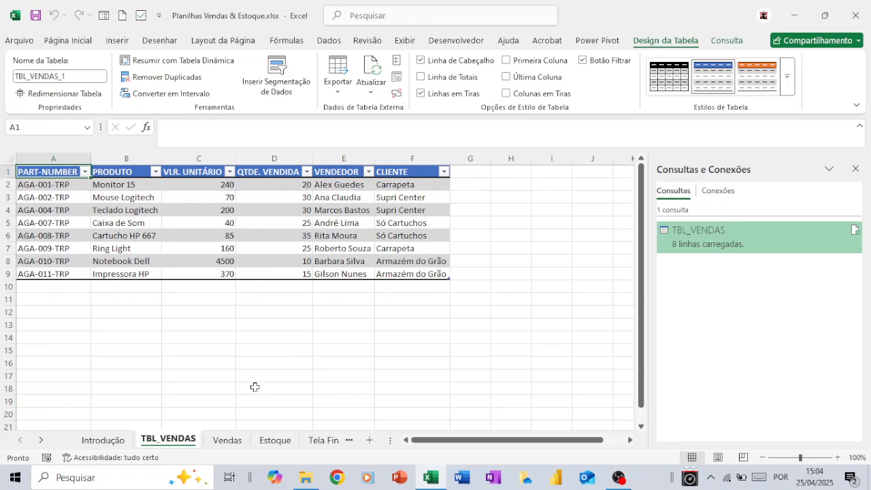
Load the Estoque sheet's table through Power Query as a table on a new worksheet.
{"action": "left_click", "coordinate": [274, 441]}
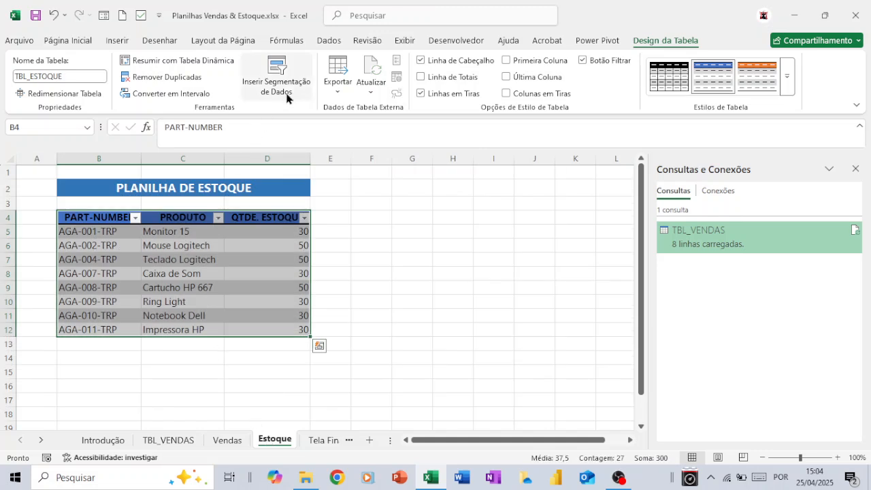
{"action": "left_click", "coordinate": [327, 41]}
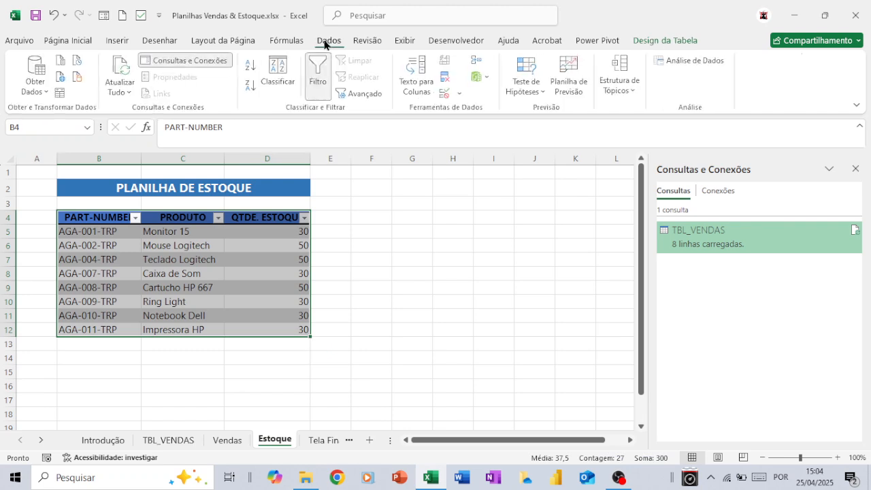
{"action": "left_click", "coordinate": [61, 96]}
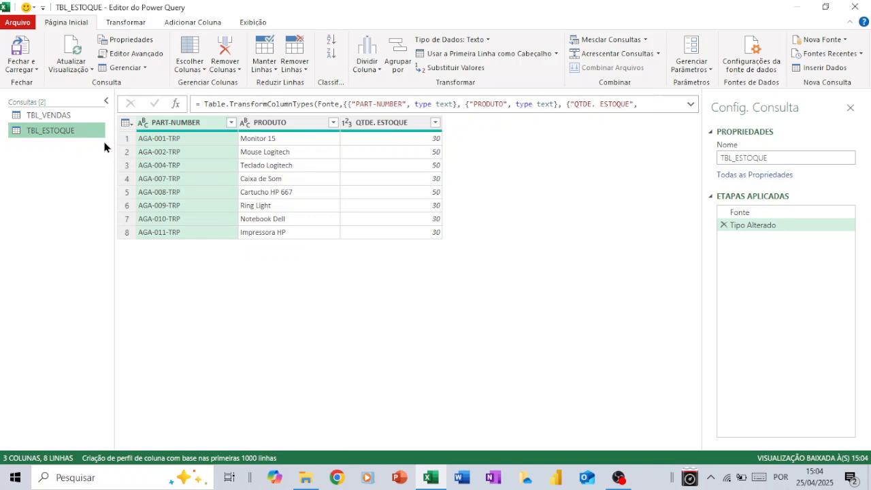
{"action": "left_click", "coordinate": [32, 69]}
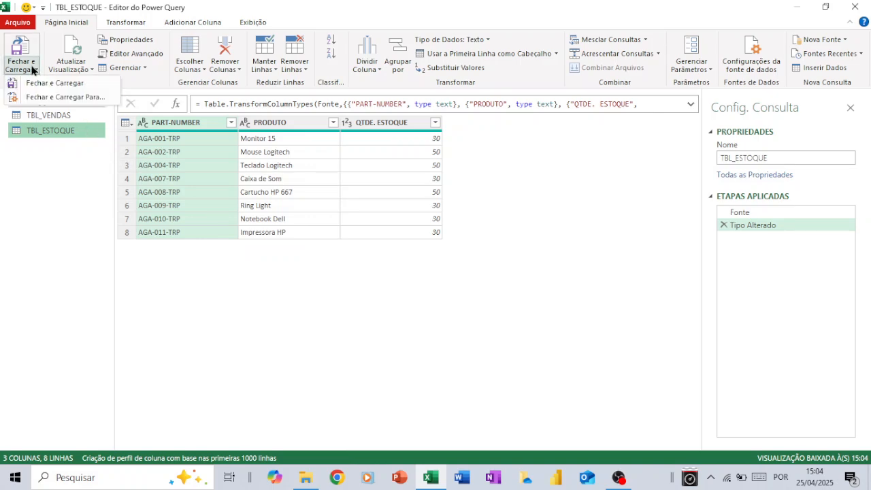
{"action": "left_click", "coordinate": [42, 87]}
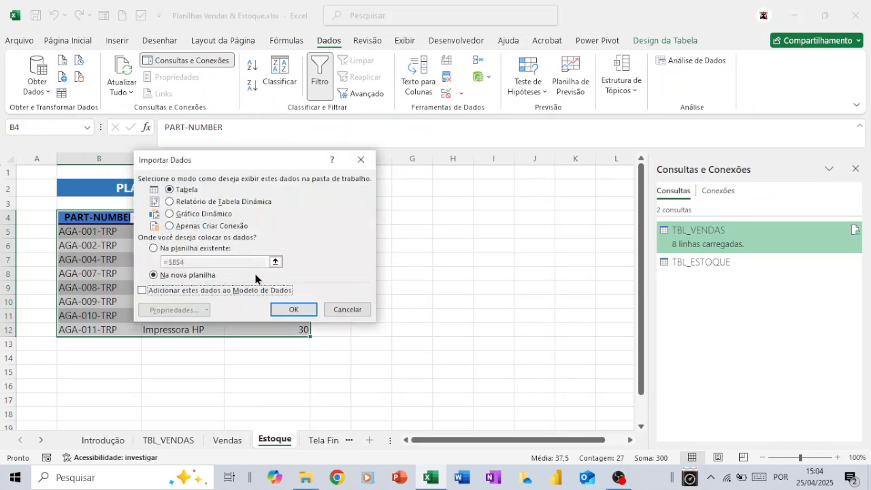
{"action": "left_click", "coordinate": [284, 308]}
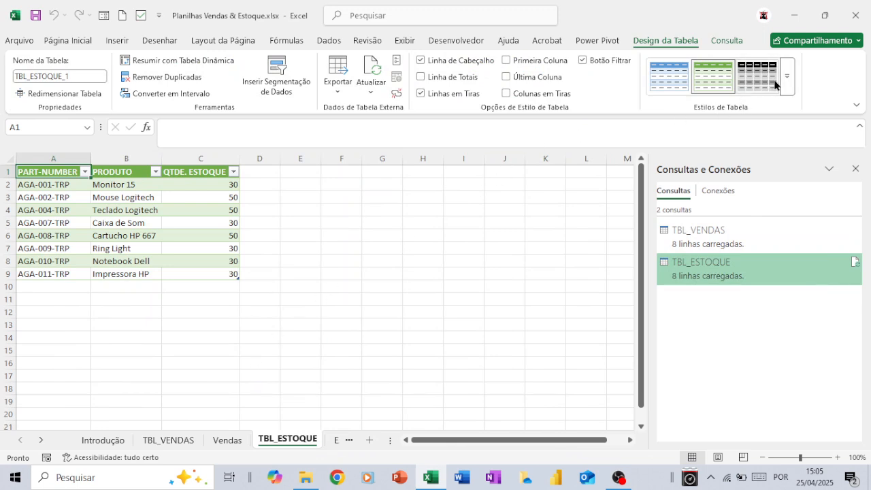
Apply the blue-header, gray-banded medium style to the loaded stock table and move its TBL_ESTOQUE sheet directly after TBL_VENDAS.
{"action": "left_click", "coordinate": [787, 77]}
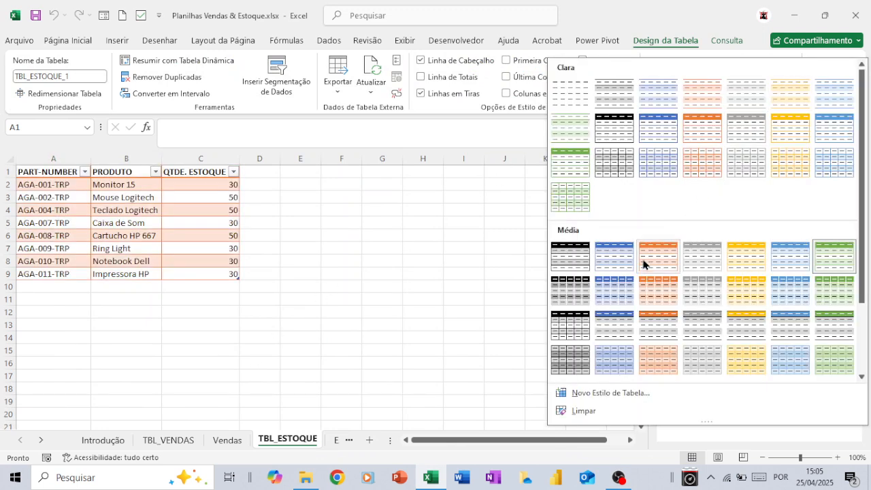
{"action": "left_click", "coordinate": [616, 315]}
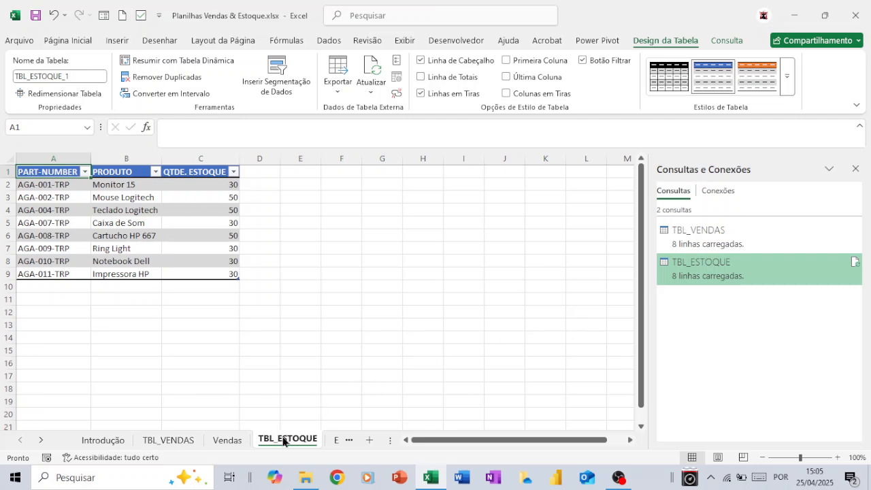
{"action": "left_click_drag", "start_coordinate": [283, 442], "coordinate": [207, 435]}
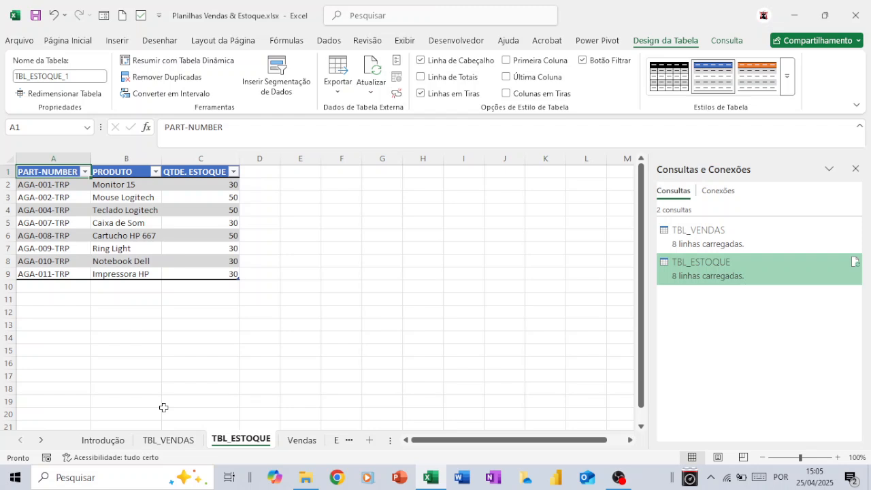
Merge the TBL_VENDAS query with TBL_ESTOQUE, matching on PART-NUMBER in both tables with a left outer join.
{"action": "left_click", "coordinate": [171, 439]}
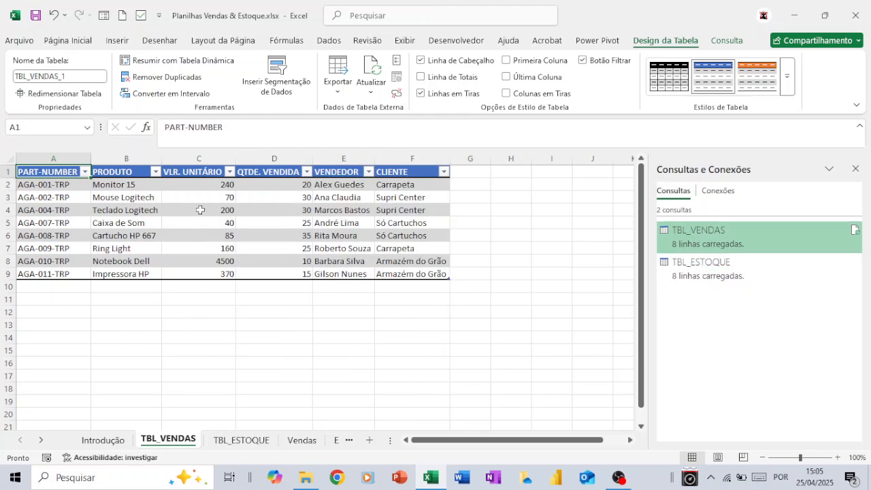
{"action": "left_click", "coordinate": [330, 41]}
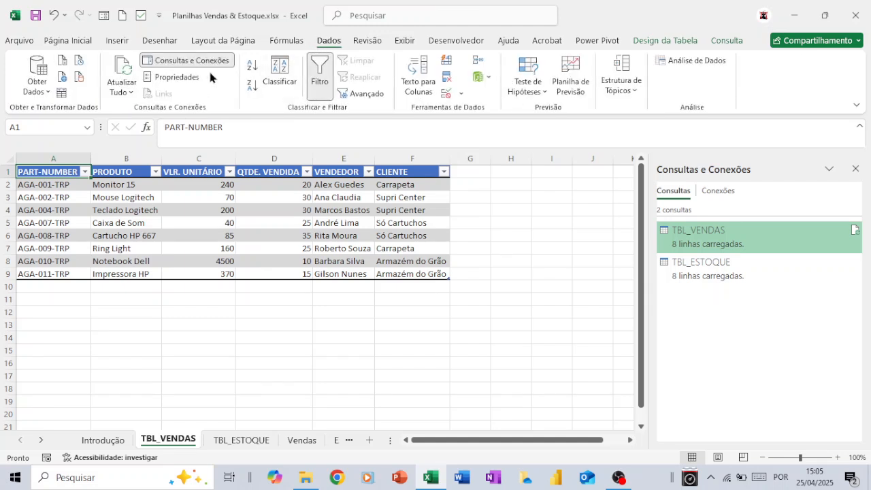
{"action": "left_click", "coordinate": [45, 89]}
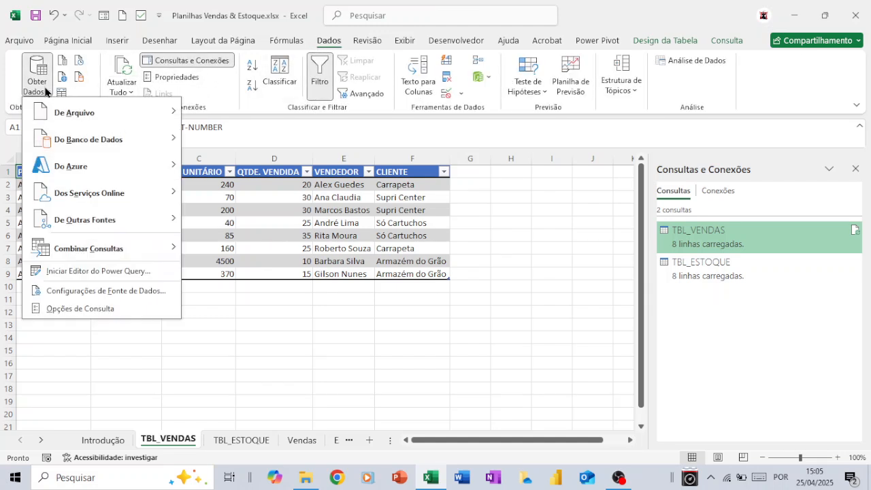
{"action": "mouse_move", "coordinate": [66, 250]}
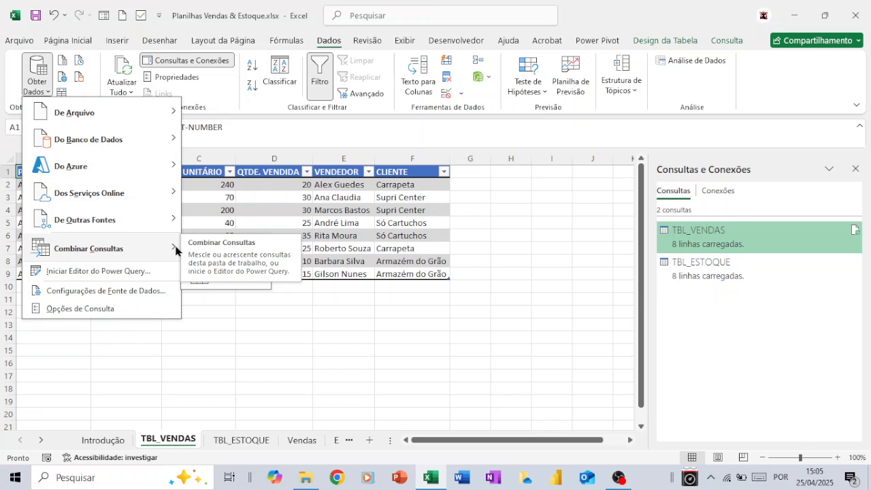
{"action": "left_click", "coordinate": [212, 249]}
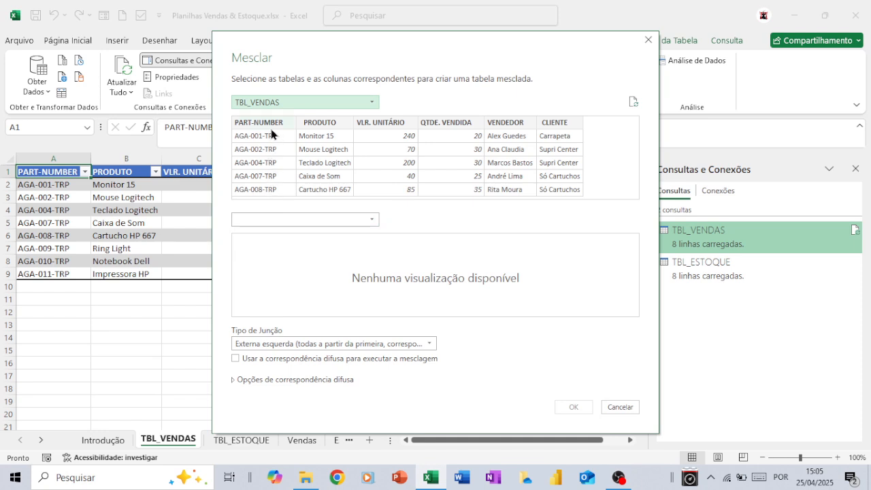
{"action": "left_click", "coordinate": [368, 220]}
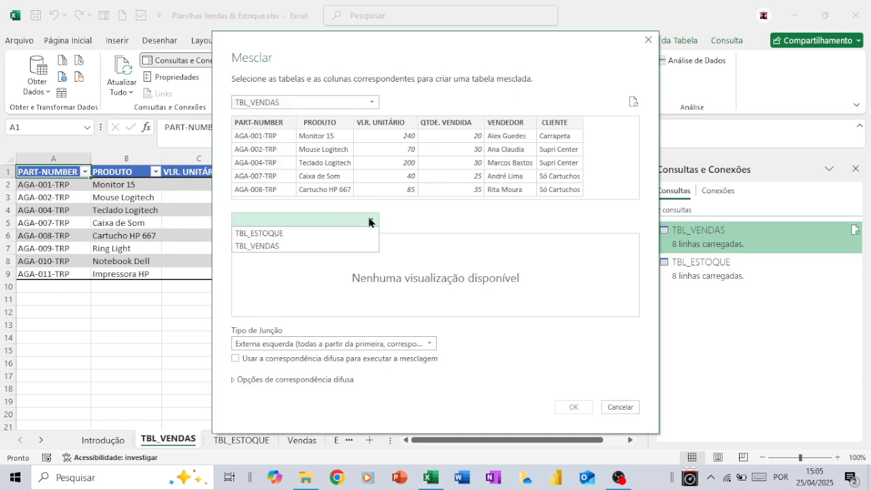
{"action": "left_click", "coordinate": [299, 233]}
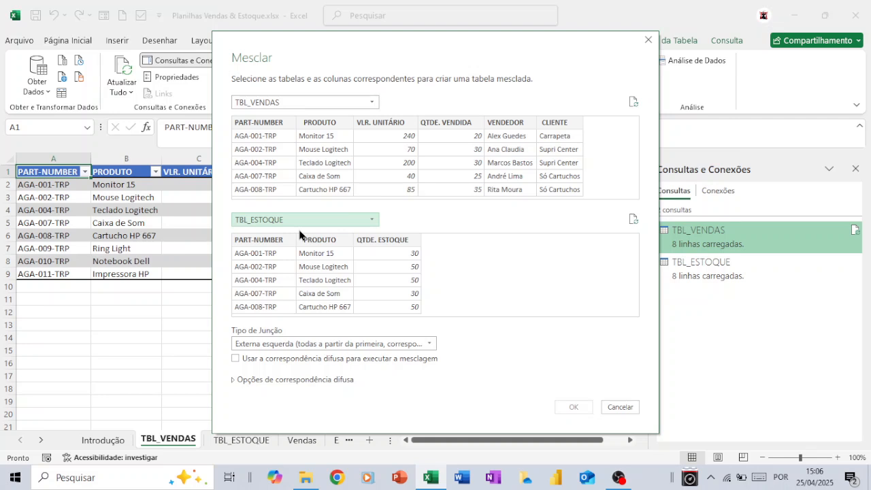
{"action": "left_click", "coordinate": [256, 125]}
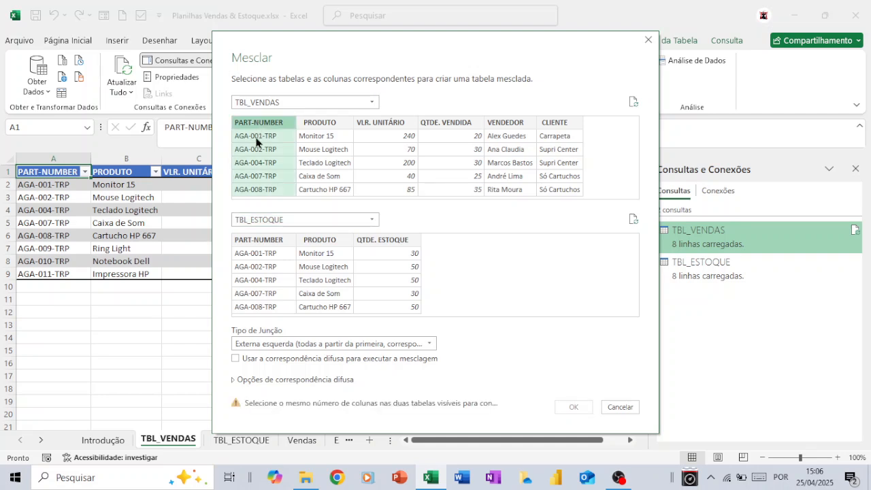
{"action": "left_click", "coordinate": [256, 240]}
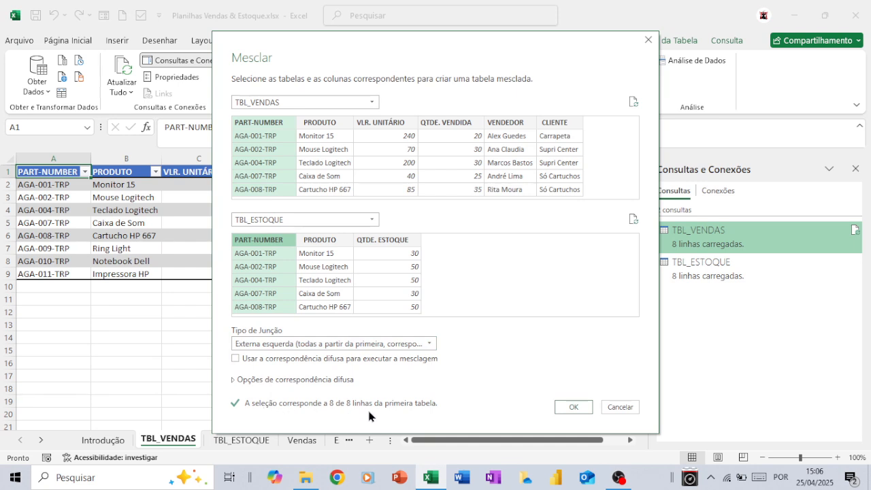
{"action": "left_click", "coordinate": [572, 407]}
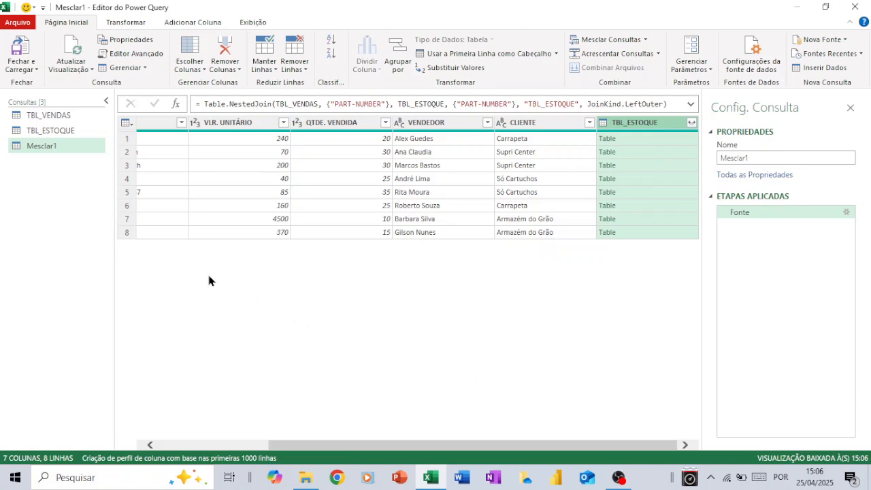
Rename the merged query as TBL_VENDAS_ESTOQUE.
{"action": "left_click_drag", "start_coordinate": [292, 445], "coordinate": [176, 442]}
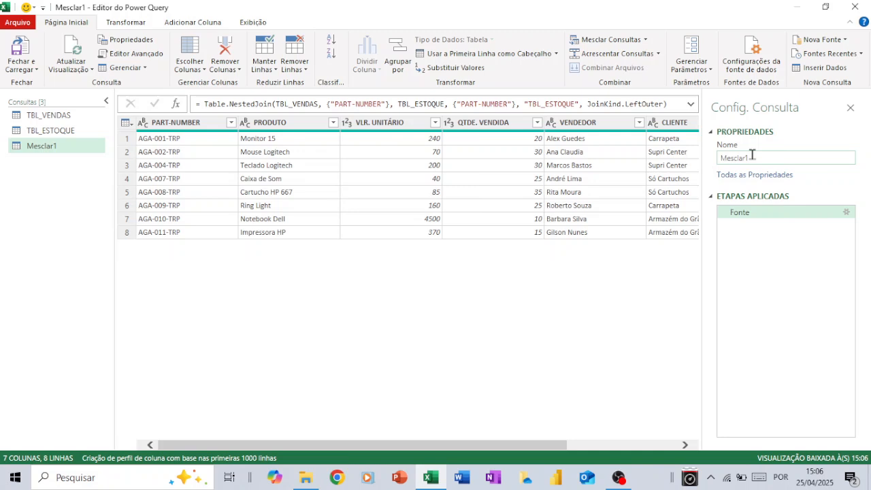
{"action": "left_click_drag", "start_coordinate": [752, 156], "coordinate": [720, 169]}
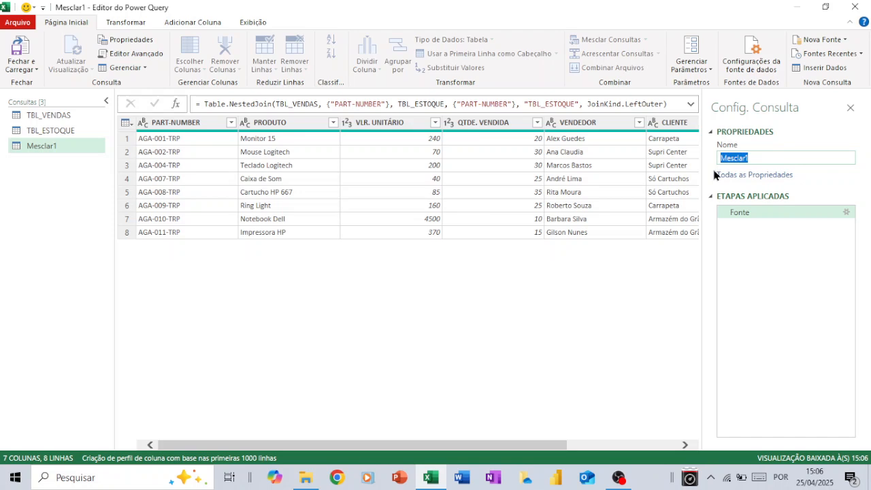
{"action": "type", "text": "TBL_"}
{"action": "type", "text": "VENDAS_ESTOQUE"}
{"action": "key", "text": "Return"}
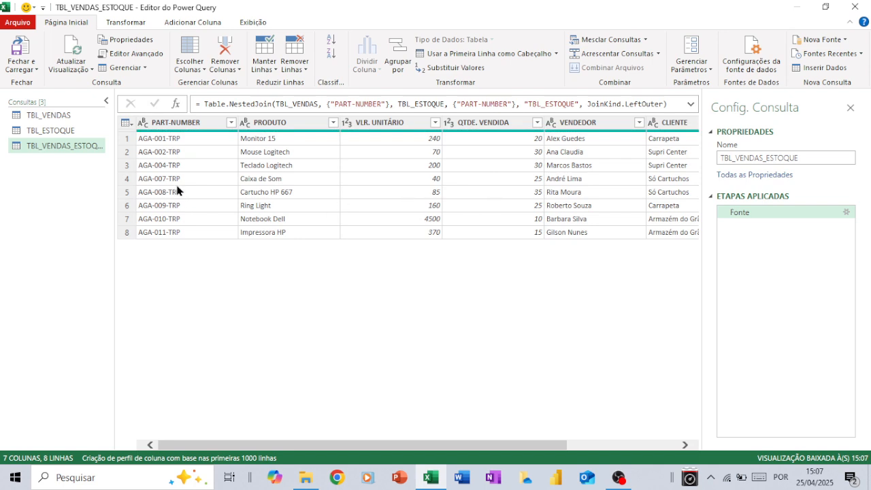
Set the data type of the PART-NUMBER and PRODUTO columns to text.
{"action": "left_click", "coordinate": [141, 124]}
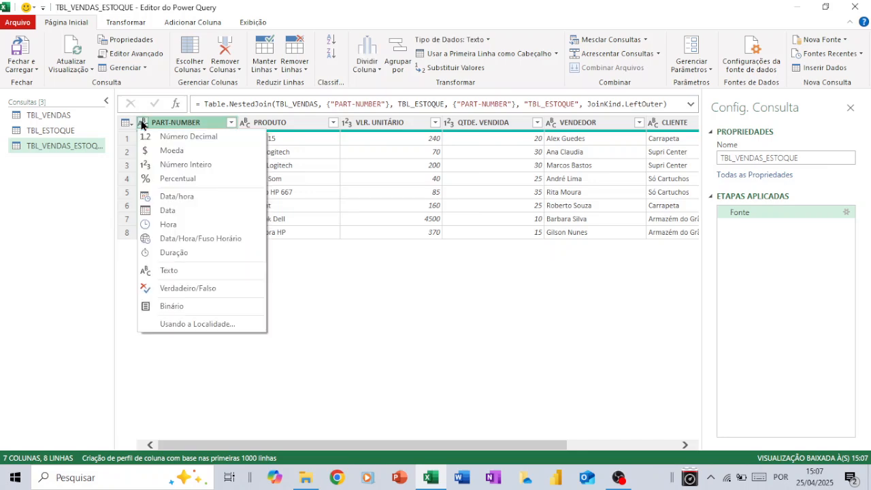
{"action": "left_click", "coordinate": [170, 270]}
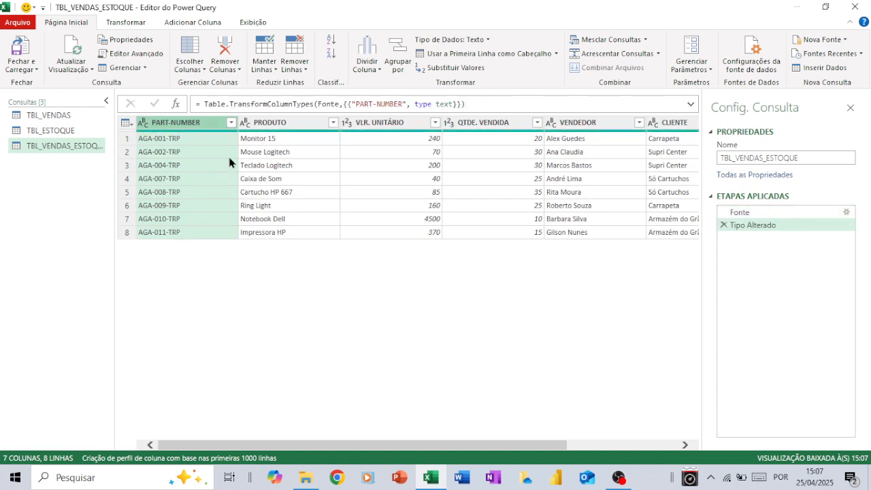
{"action": "left_click", "coordinate": [247, 123]}
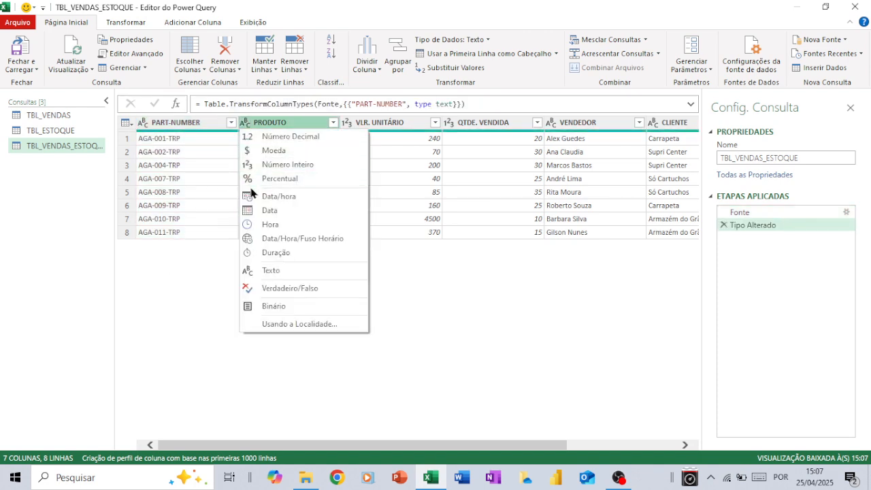
{"action": "left_click", "coordinate": [266, 272]}
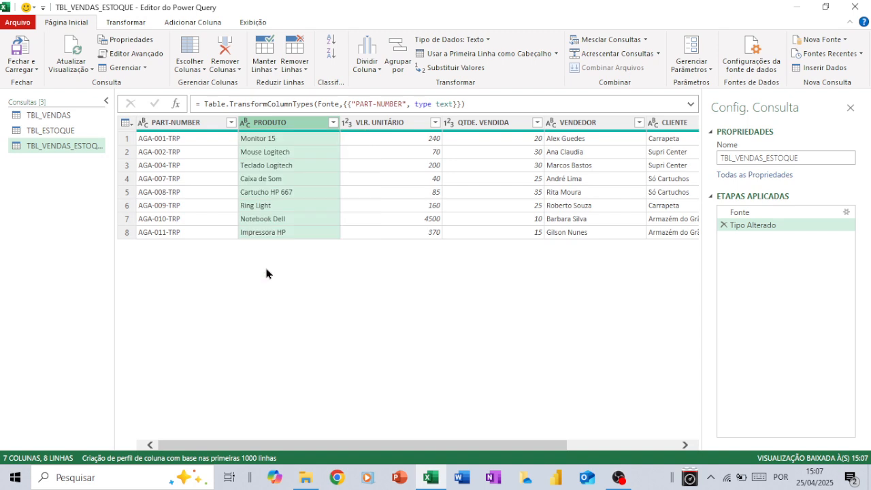
Set the VLR. UNITÁRIO column to currency and the QTDE. VENDIDA column to whole number.
{"action": "left_click", "coordinate": [348, 124]}
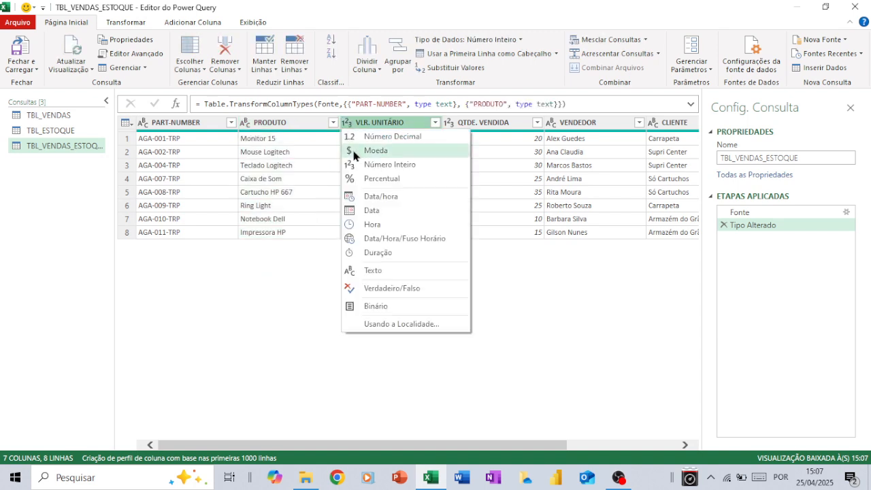
{"action": "left_click", "coordinate": [363, 151]}
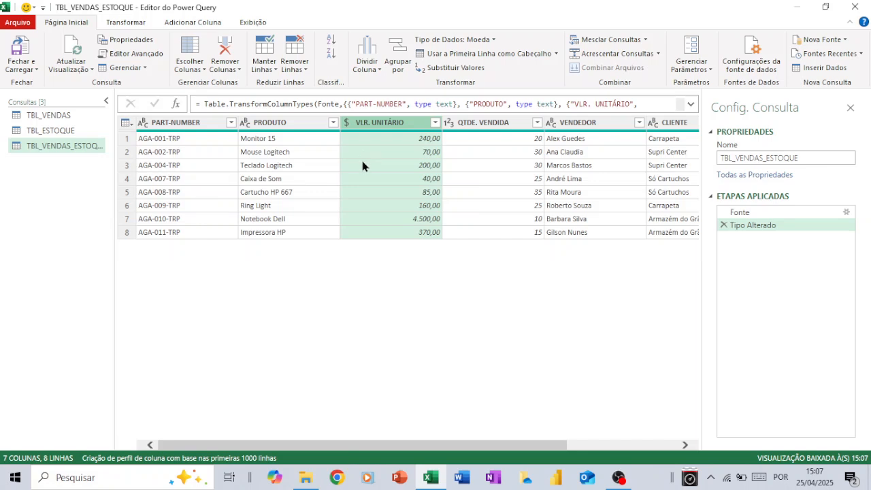
{"action": "left_click", "coordinate": [449, 124]}
{"action": "left_click", "coordinate": [469, 158]}
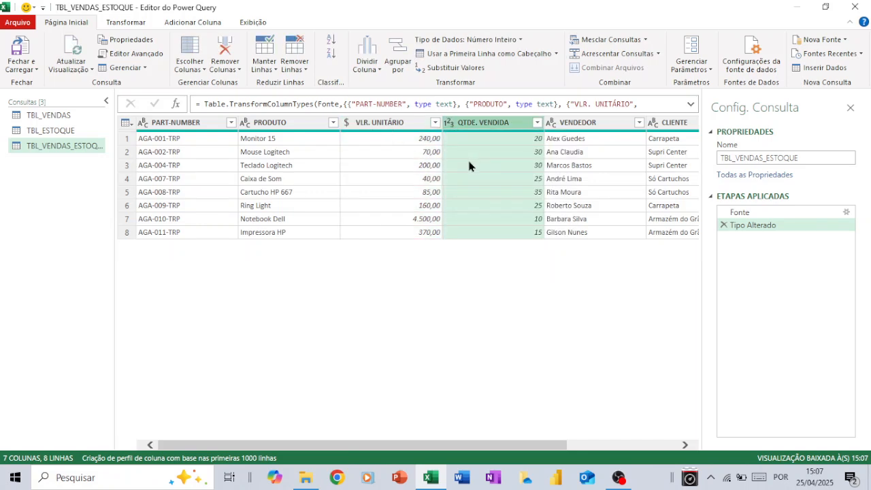
Set the data type of the VENDEDOR and CLIENTE columns to text.
{"action": "left_click", "coordinate": [552, 123]}
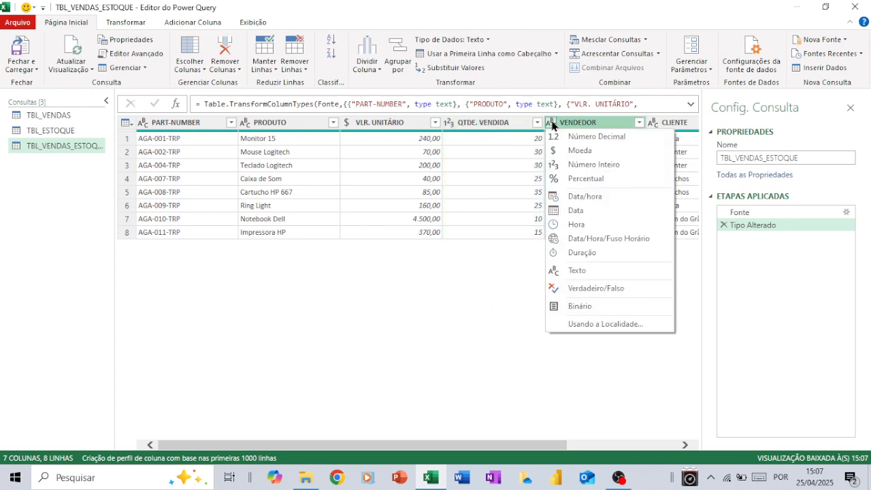
{"action": "left_click", "coordinate": [571, 270]}
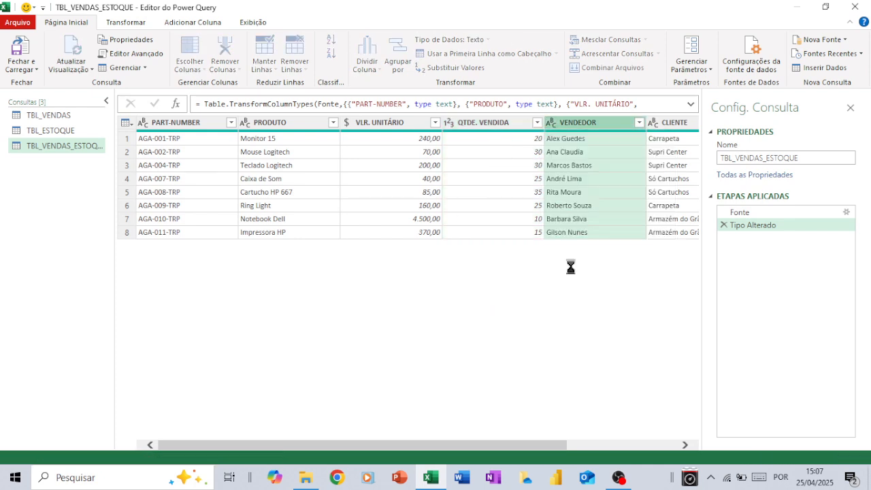
{"action": "left_click", "coordinate": [685, 445]}
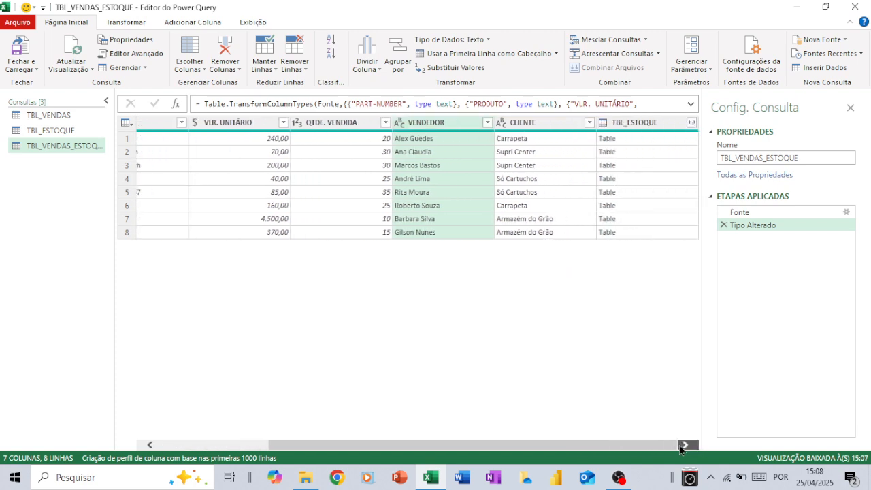
{"action": "left_click", "coordinate": [500, 122]}
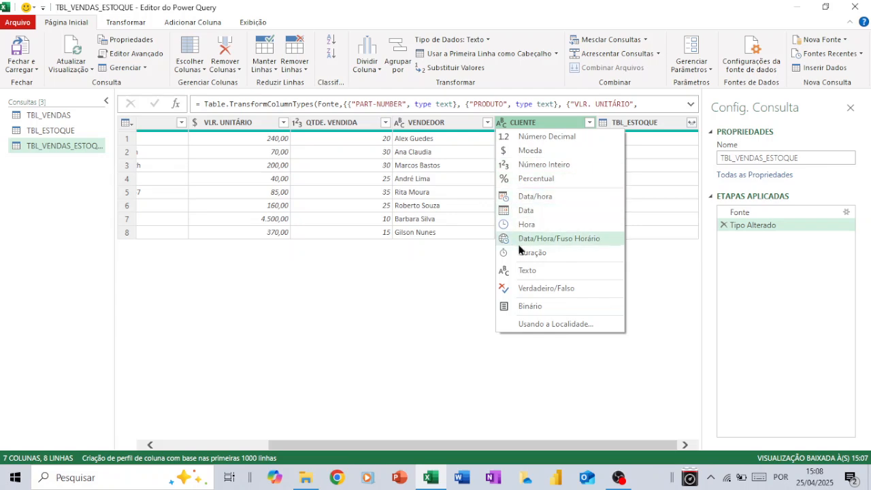
{"action": "left_click", "coordinate": [522, 267]}
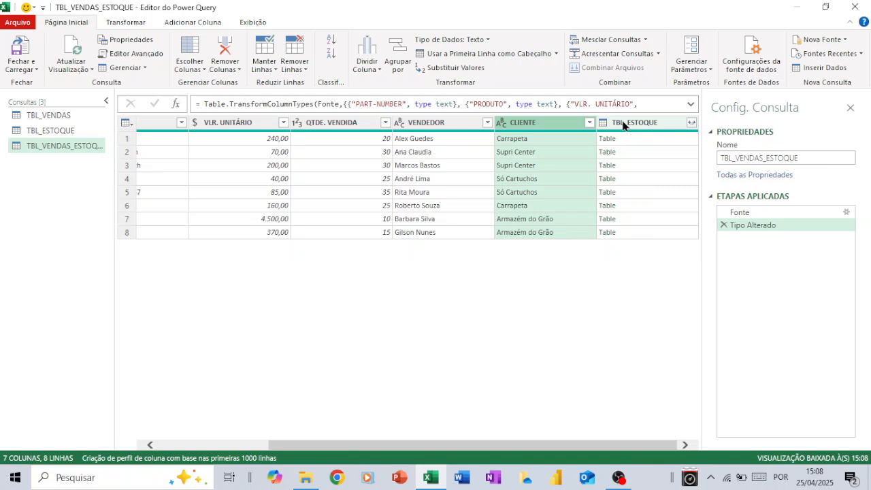
Expand the TBL_ESTOQUE column with only QTDE. ESTOQUE, using the original column name as prefix, and set the expanded column to whole number.
{"action": "left_click", "coordinate": [691, 124]}
{"action": "left_click", "coordinate": [691, 124]}
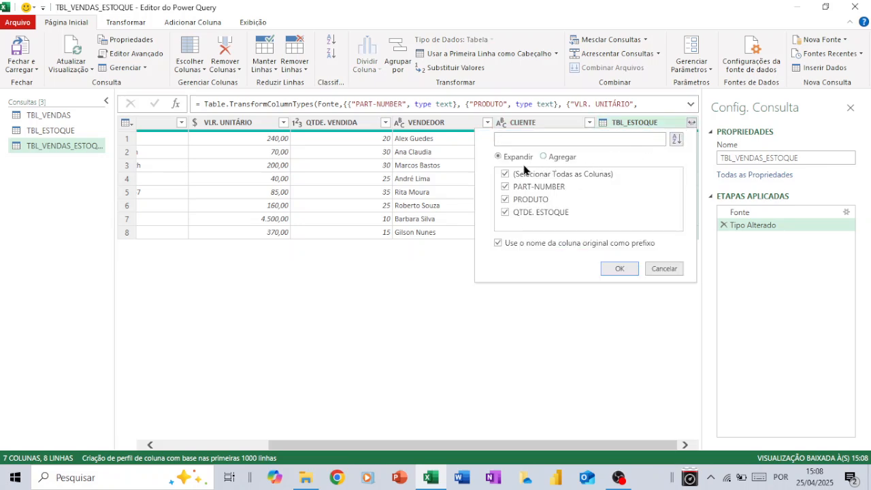
{"action": "left_click", "coordinate": [505, 174]}
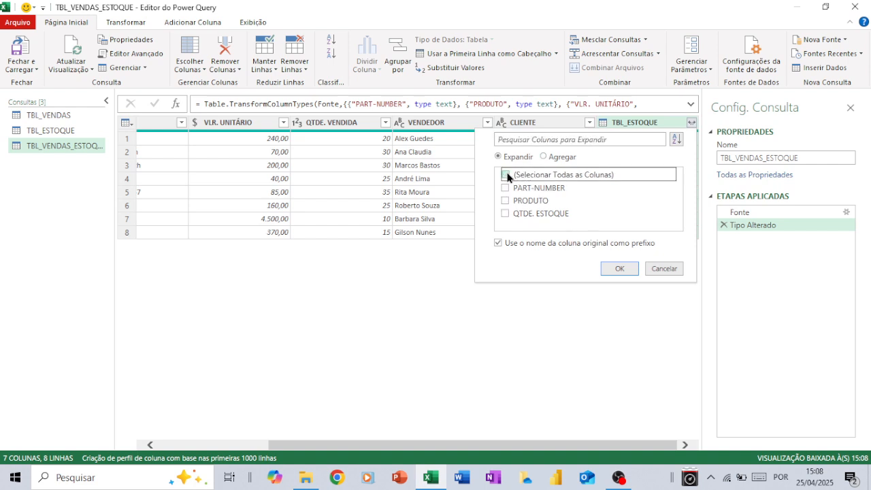
{"action": "left_click", "coordinate": [506, 214]}
{"action": "left_click", "coordinate": [602, 268]}
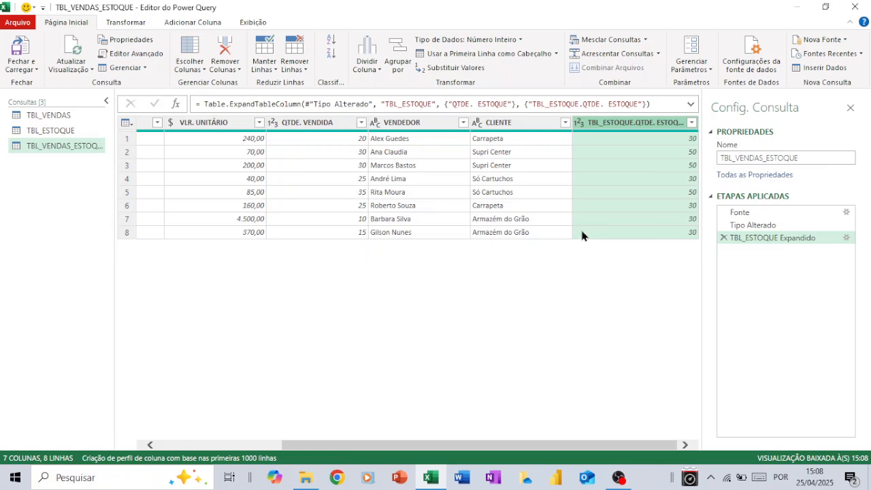
{"action": "left_click", "coordinate": [580, 123]}
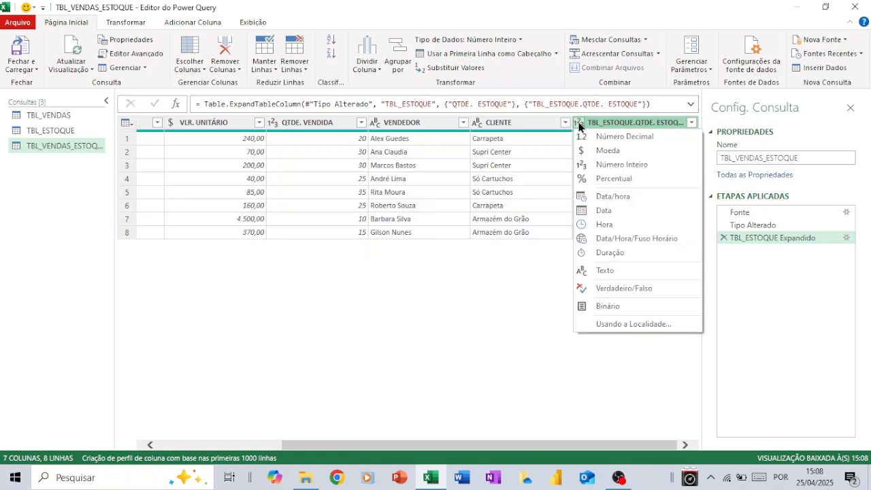
{"action": "left_click", "coordinate": [591, 165]}
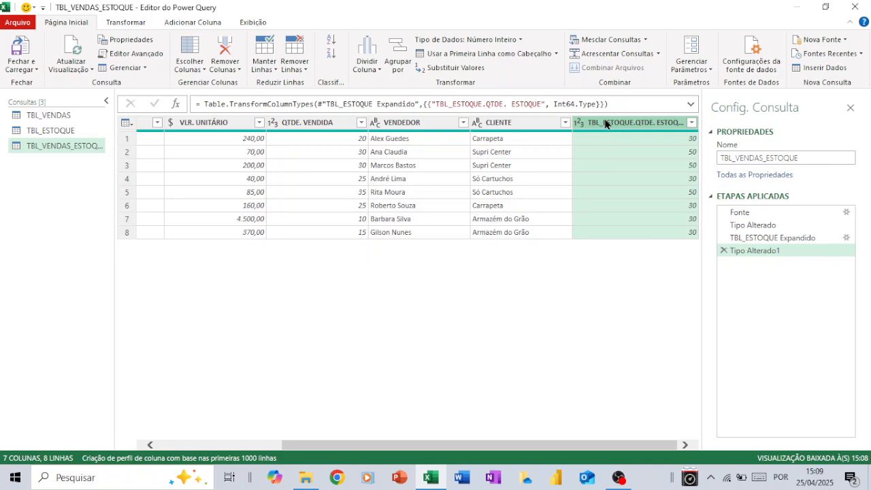
Add a custom column named QTD ESTOQUE ATUAL with the formula [TBL_ESTOQUE.QTDE. ESTOQUE]-[QTDE. VENDIDA].
{"action": "left_click", "coordinate": [180, 22]}
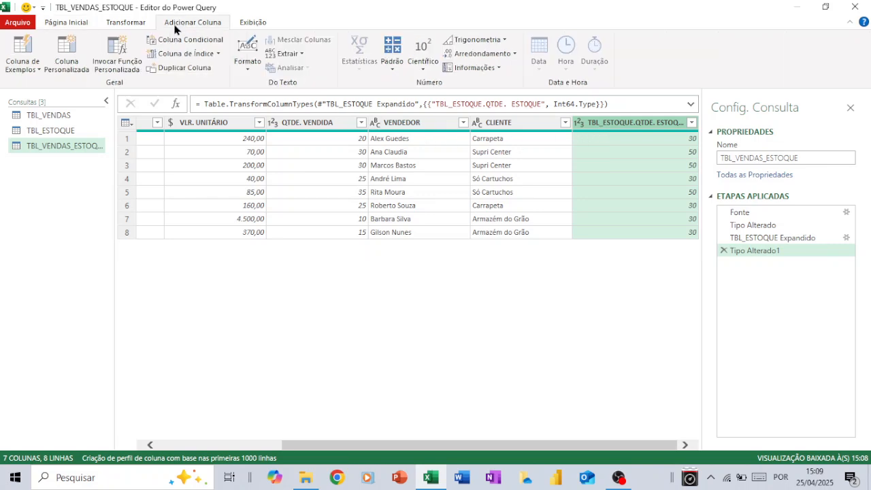
{"action": "left_click", "coordinate": [73, 63]}
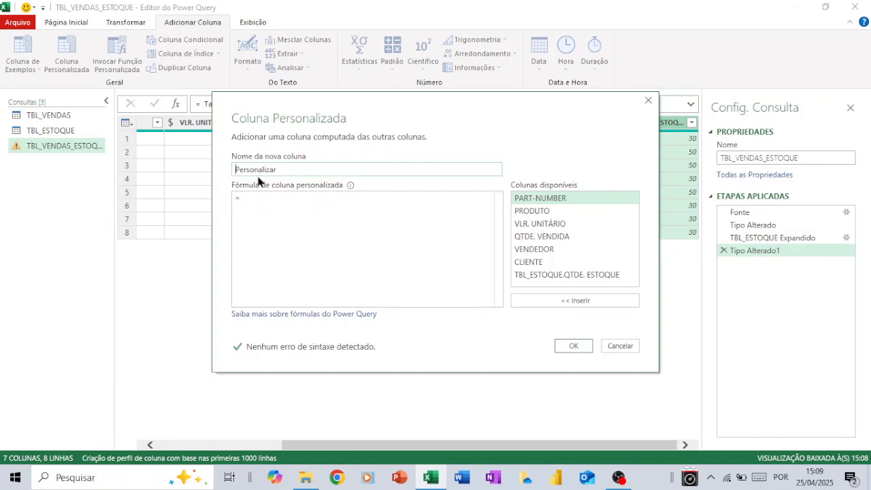
{"action": "left_click", "coordinate": [280, 170]}
{"action": "left_click_drag", "start_coordinate": [280, 169], "coordinate": [231, 171]}
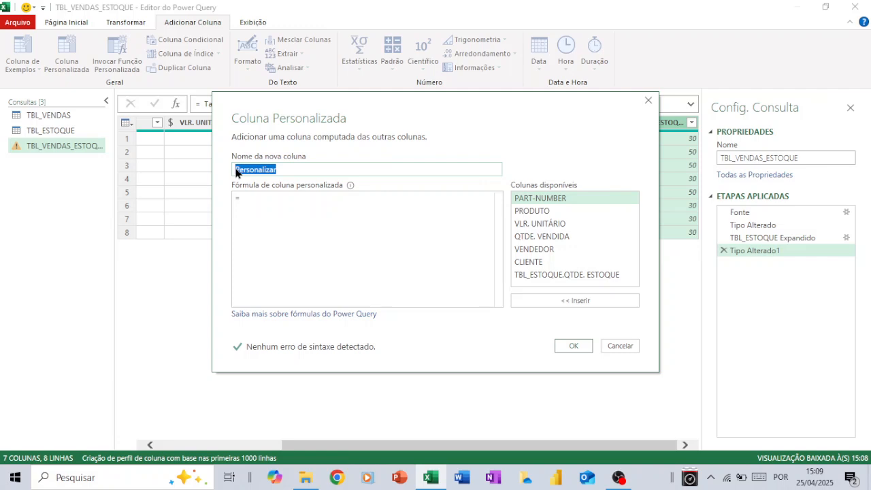
{"action": "type", "text": "QTD "}
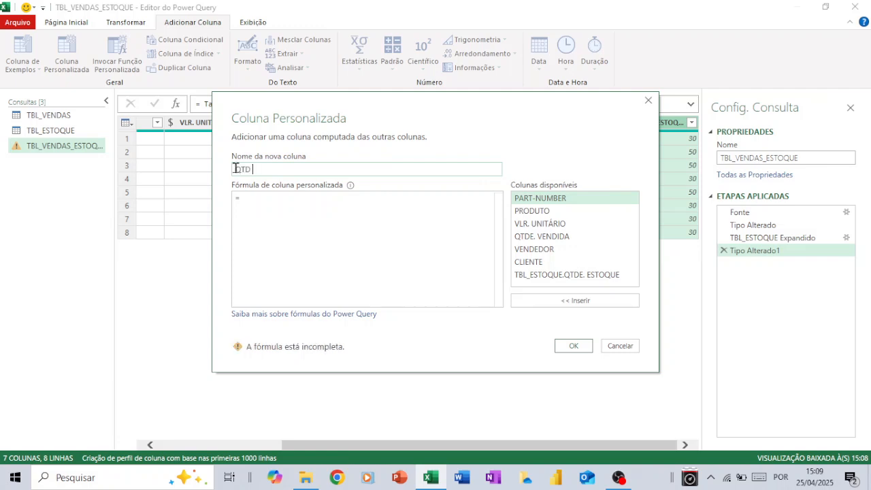
{"action": "type", "text": "ESTOQUE ATUAL"}
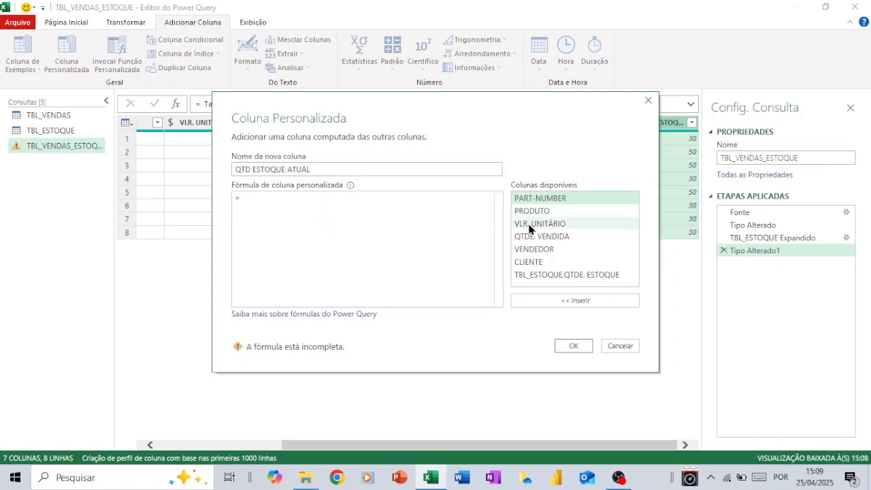
{"action": "double_click", "coordinate": [538, 275]}
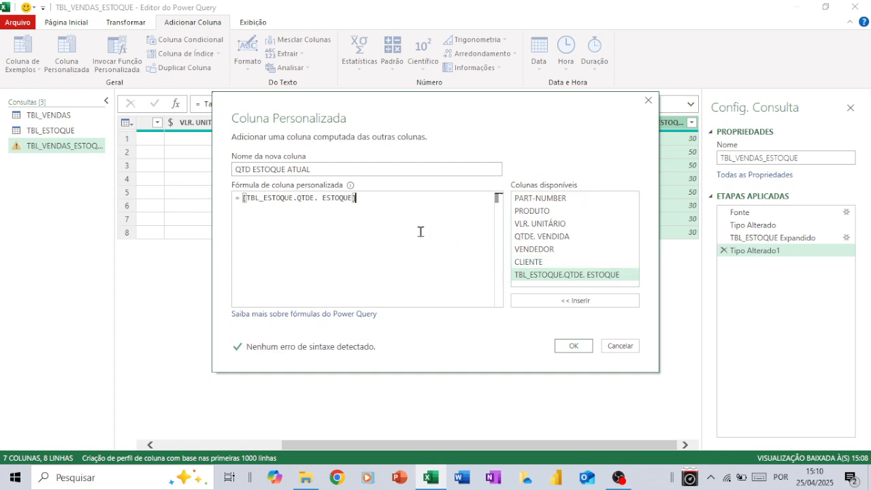
{"action": "type", "text": "-"}
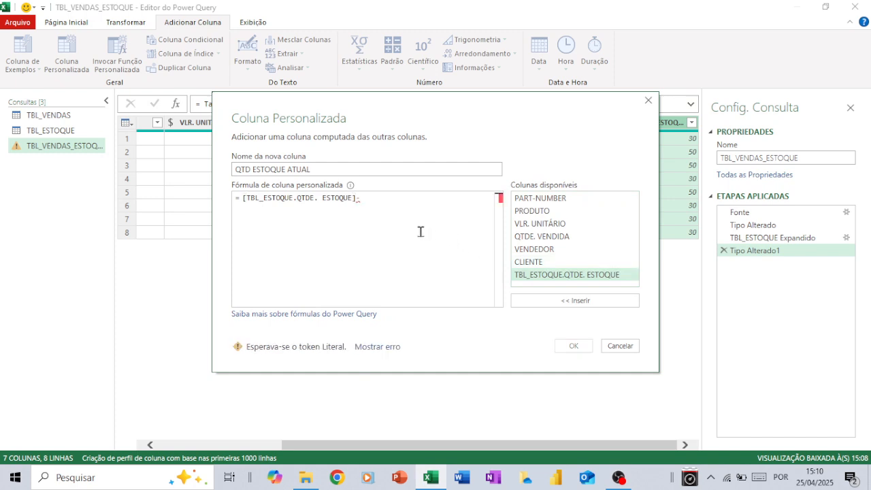
{"action": "left_click", "coordinate": [515, 238]}
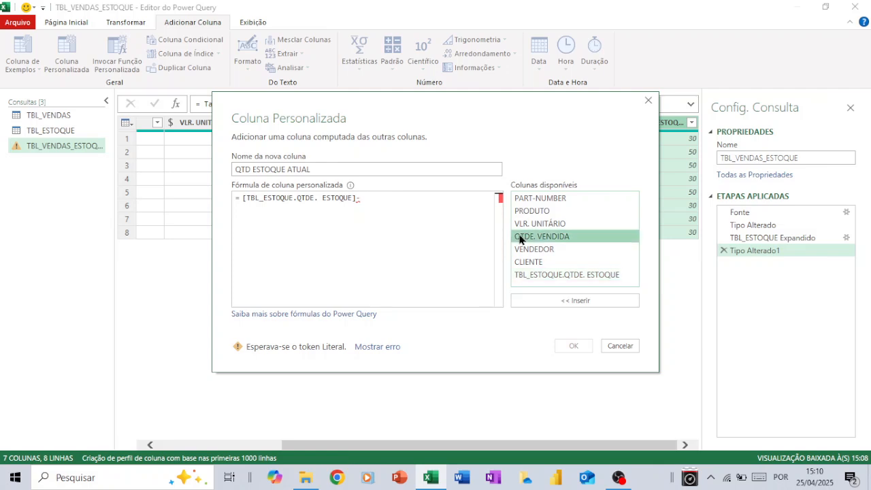
{"action": "double_click", "coordinate": [516, 238]}
{"action": "left_click", "coordinate": [572, 347]}
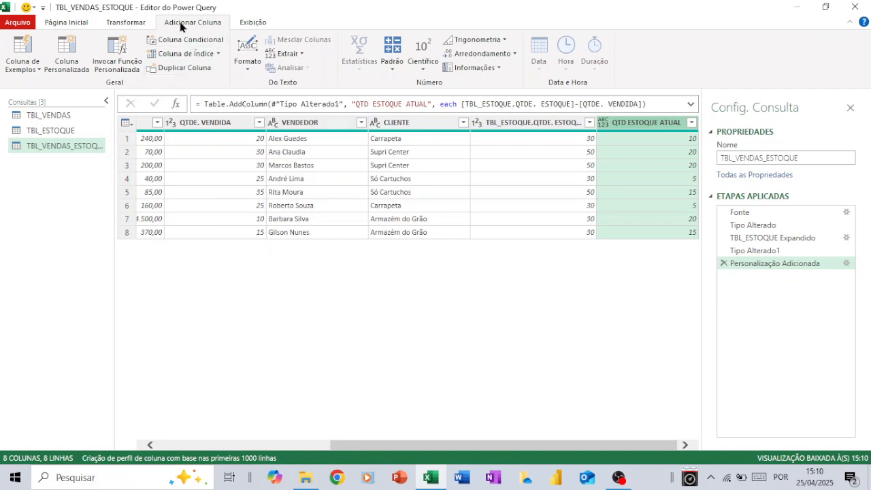
Add a custom column named VLR TOT VENDA with the formula [VLR. UNITÁRIO]*[QTDE. VENDIDA] and set its data type to currency.
{"action": "left_click", "coordinate": [70, 67]}
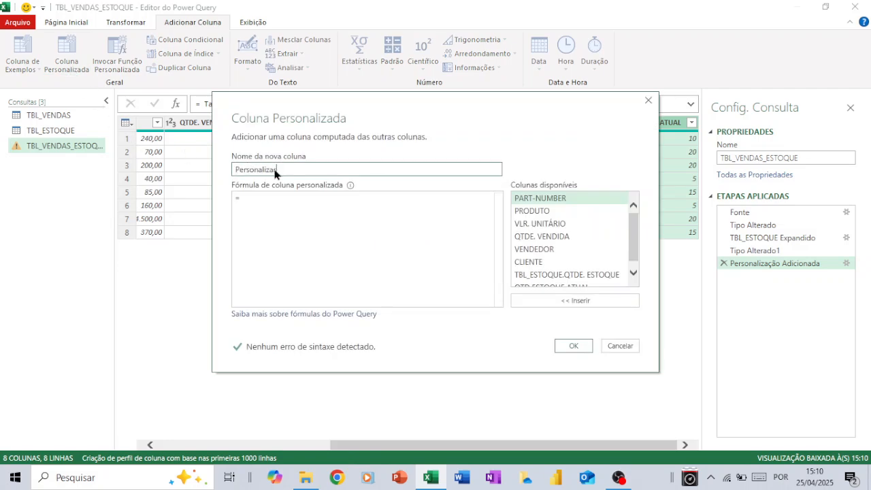
{"action": "left_click_drag", "start_coordinate": [278, 169], "coordinate": [234, 173]}
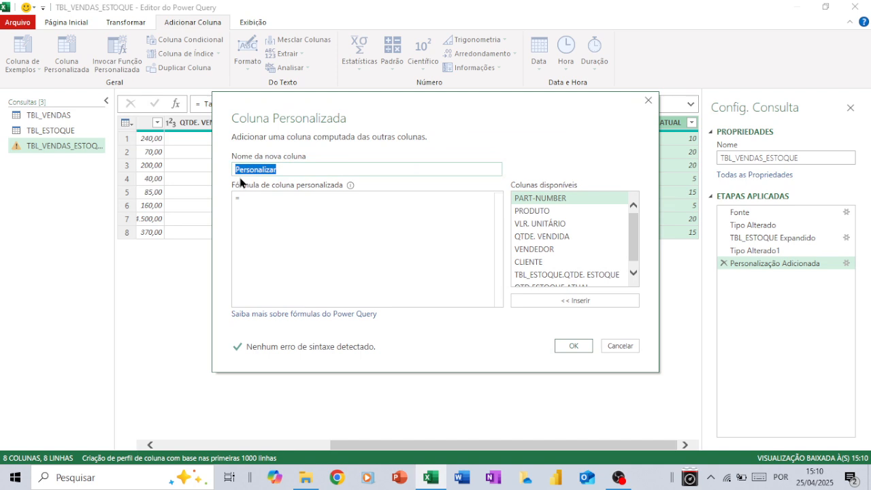
{"action": "type", "text": "VL"}
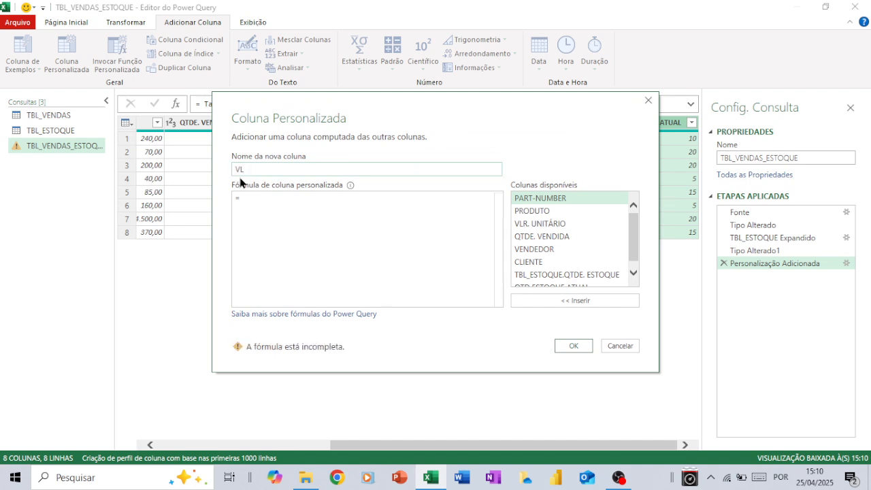
{"action": "type", "text": "R TOT VENDA"}
{"action": "left_click", "coordinate": [245, 199]}
{"action": "double_click", "coordinate": [521, 225]}
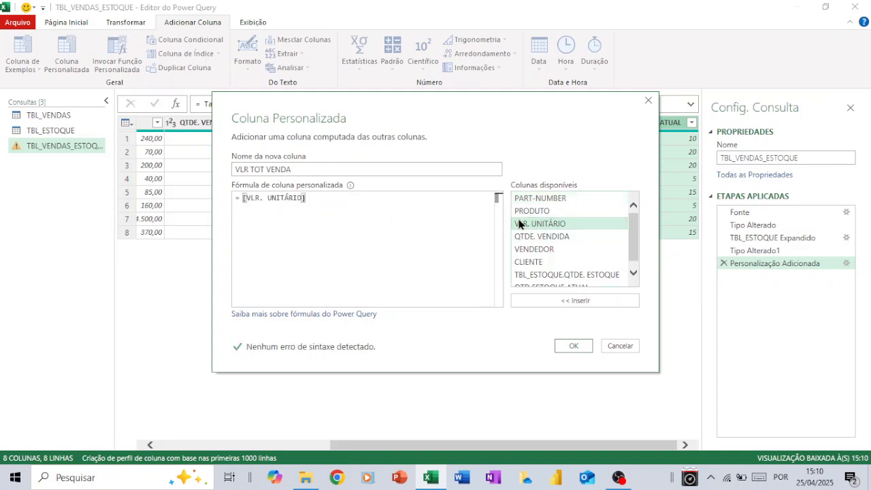
{"action": "type", "text": "*"}
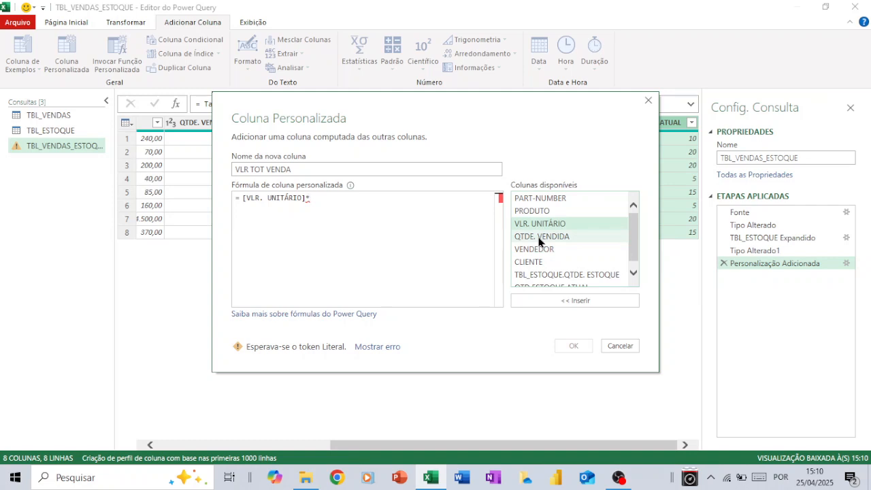
{"action": "double_click", "coordinate": [538, 238]}
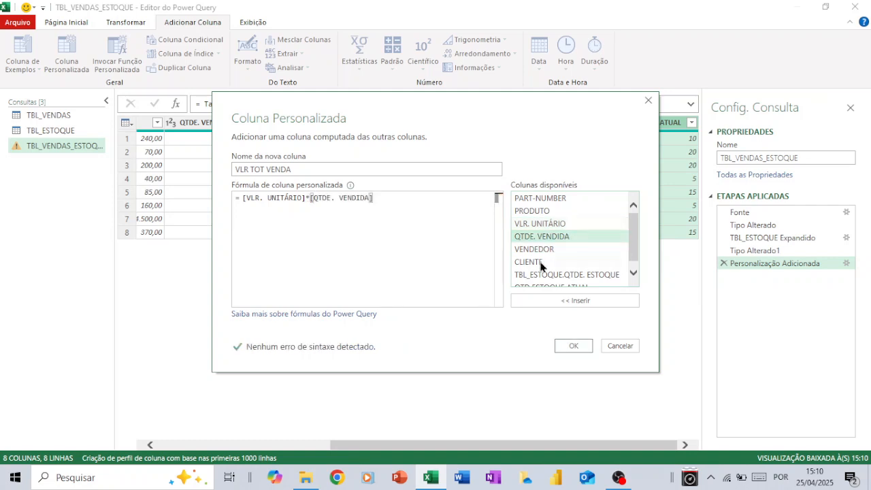
{"action": "left_click", "coordinate": [571, 346]}
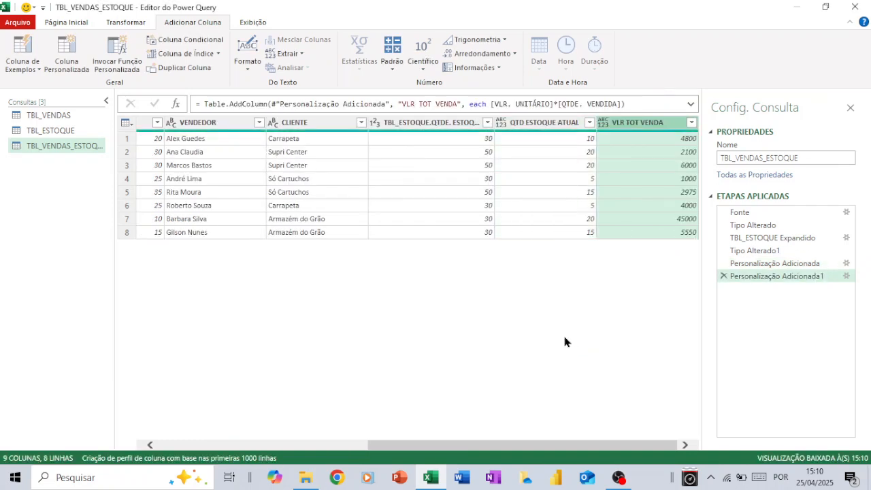
{"action": "left_click", "coordinate": [603, 123]}
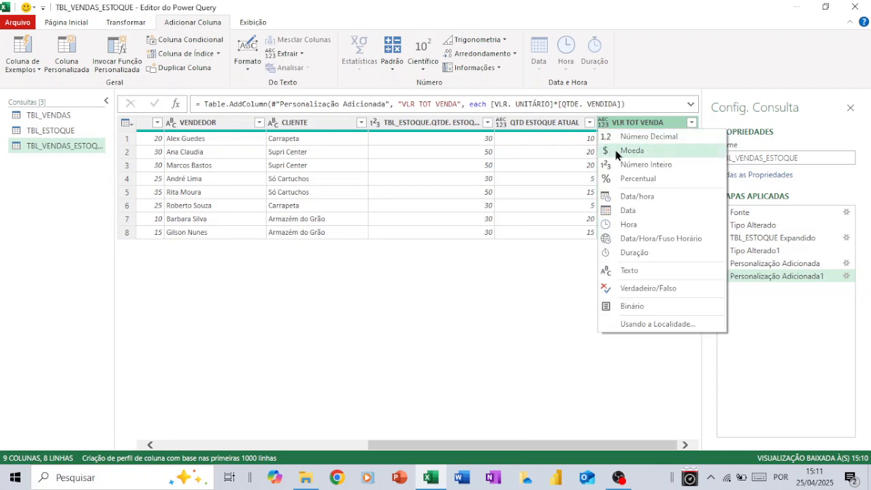
{"action": "left_click", "coordinate": [617, 151]}
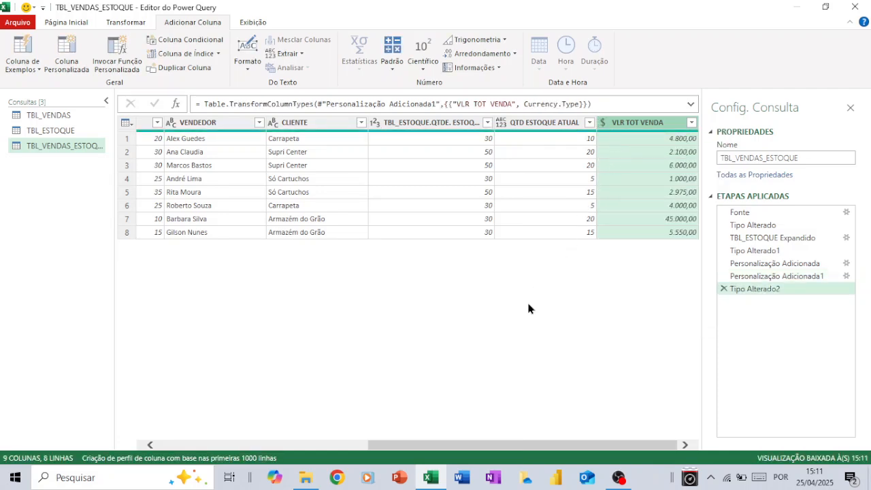
Close the query editor and load the merged TBL_VENDAS_ESTOQUE query as a table on a new worksheet.
{"action": "left_click_drag", "start_coordinate": [464, 446], "coordinate": [226, 448]}
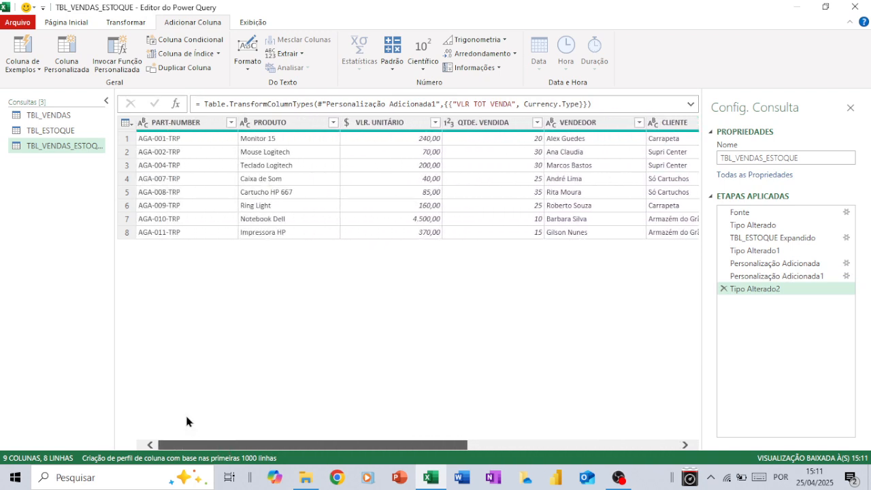
{"action": "left_click_drag", "start_coordinate": [186, 418], "coordinate": [156, 437]}
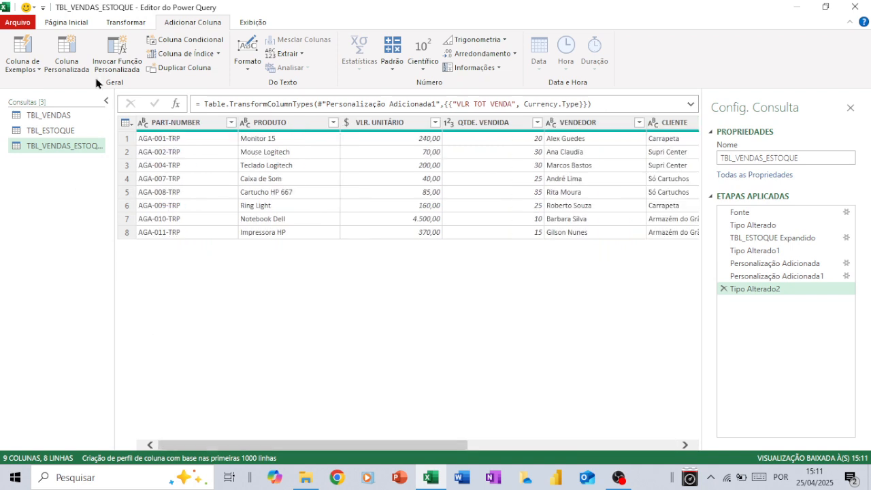
{"action": "left_click", "coordinate": [79, 24]}
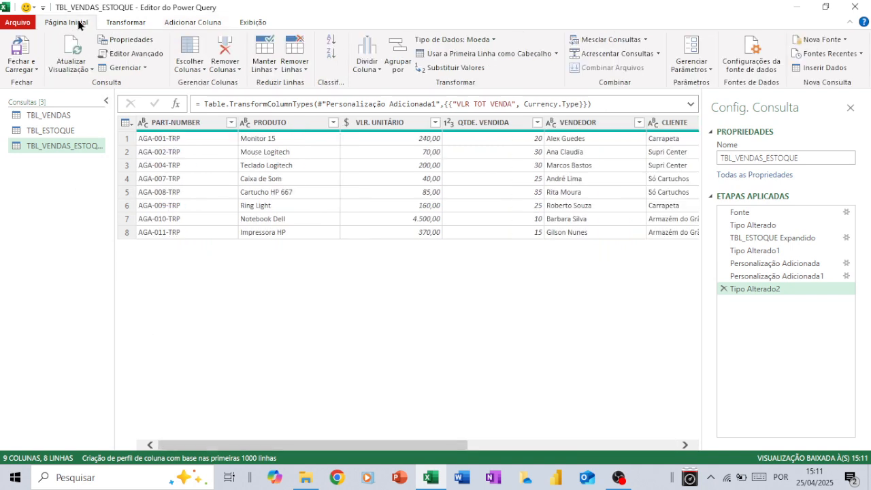
{"action": "left_click", "coordinate": [28, 67]}
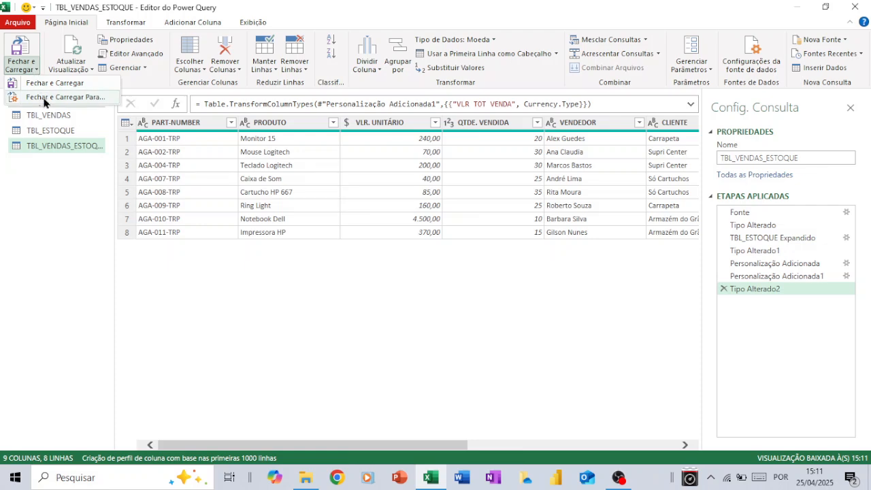
{"action": "left_click", "coordinate": [44, 100]}
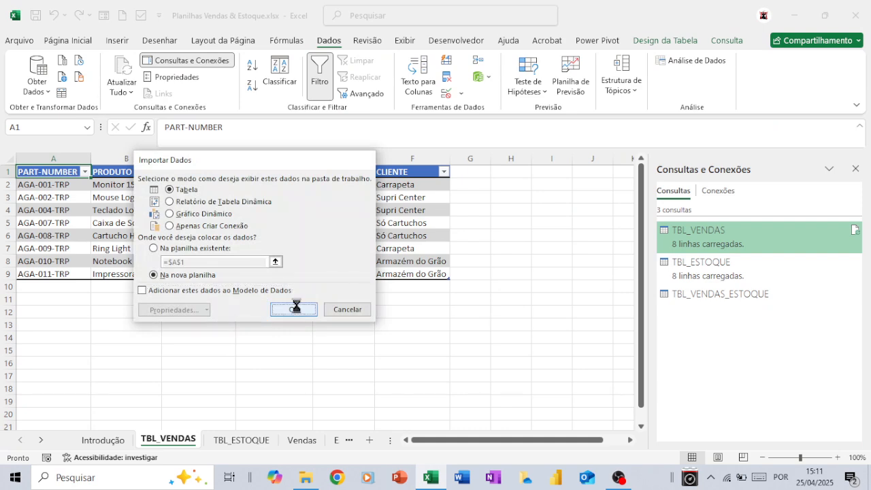
{"action": "left_click", "coordinate": [294, 309]}
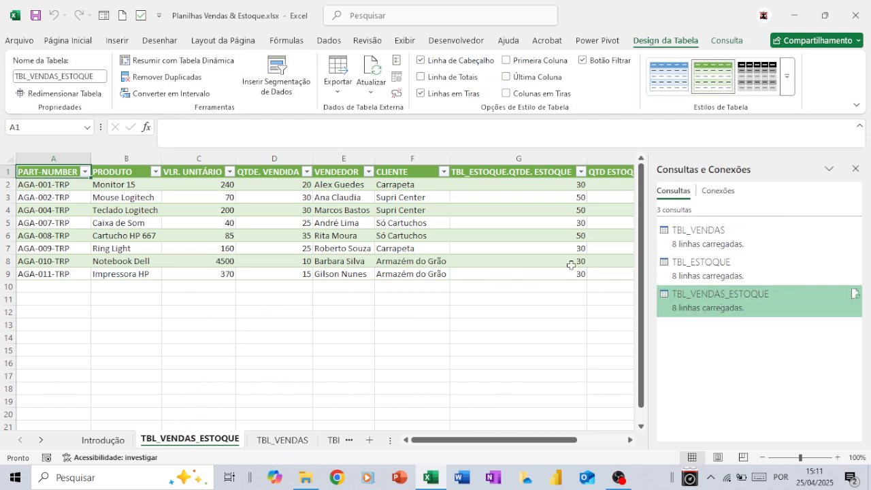
Apply the blue table style "Azul, Estilo de Tabela Média 16" to the TBL_VENDAS_ESTOQUE table and review its columns.
{"action": "left_click", "coordinate": [787, 77]}
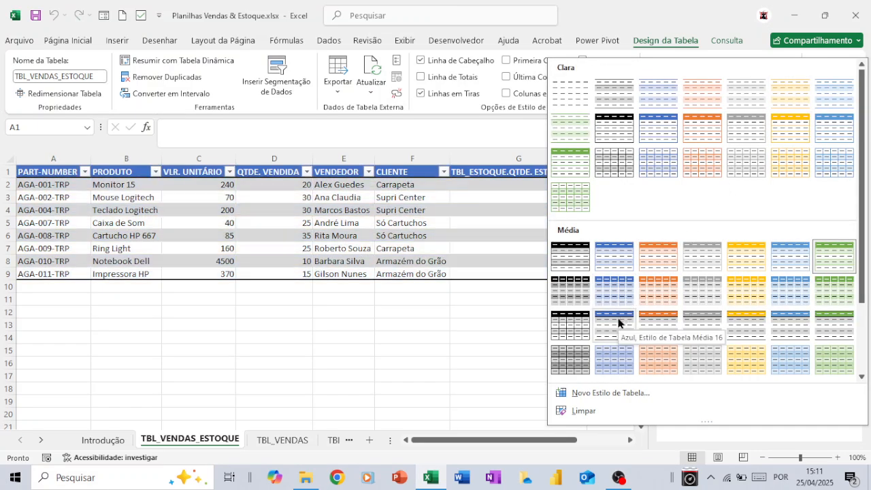
{"action": "left_click", "coordinate": [618, 322]}
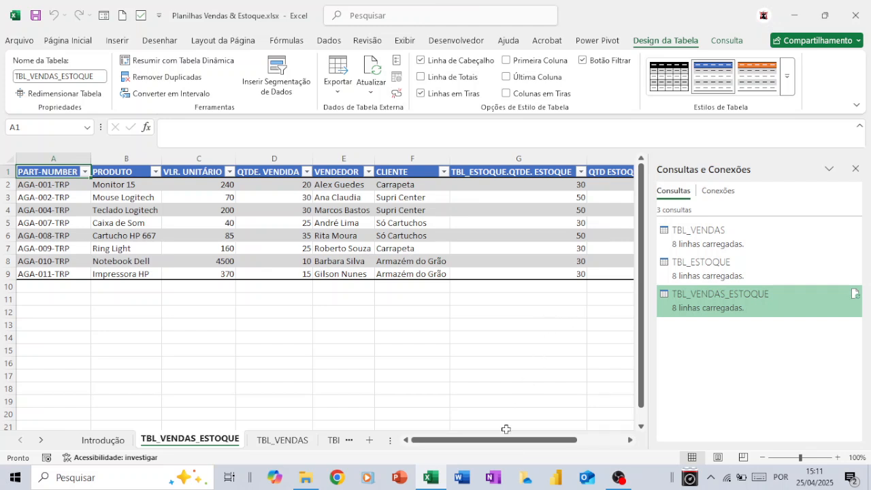
{"action": "left_click_drag", "start_coordinate": [510, 443], "coordinate": [569, 446]}
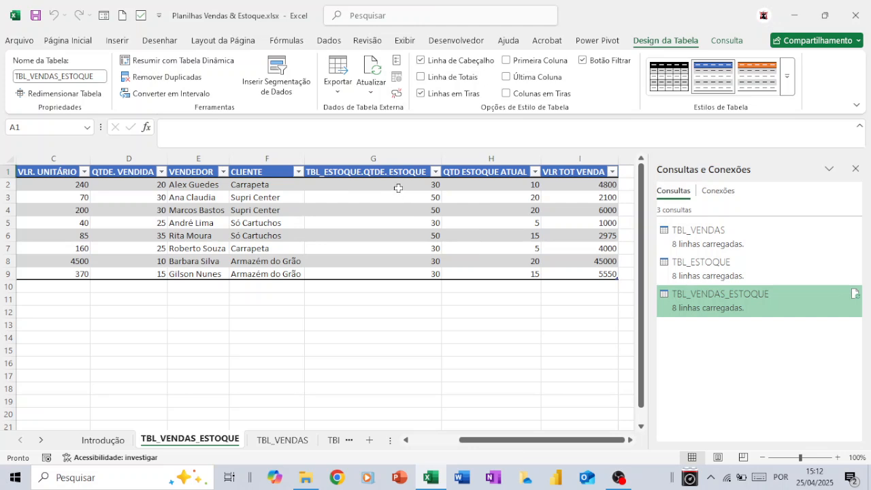
{"action": "left_click", "coordinate": [407, 440]}
{"action": "left_click", "coordinate": [406, 440]}
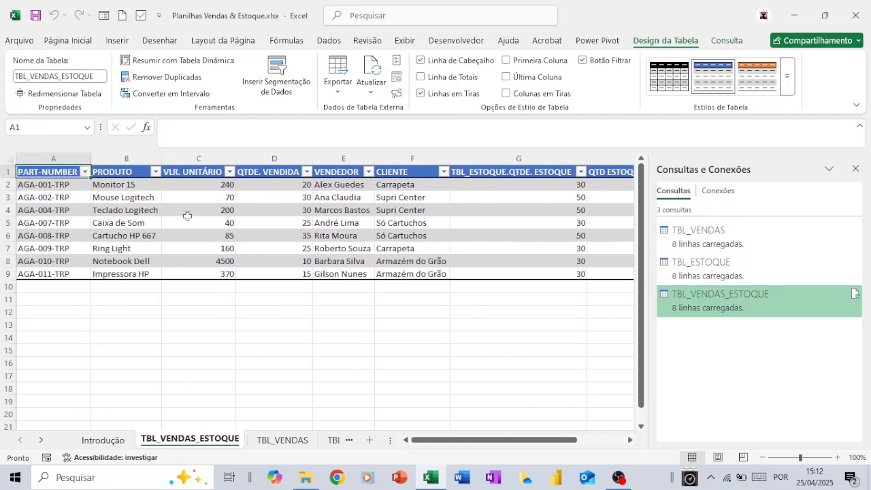
Format the VLR. UNITÁRIO values in C2:C9 with the Contábil number format.
{"action": "left_click_drag", "start_coordinate": [198, 184], "coordinate": [209, 271]}
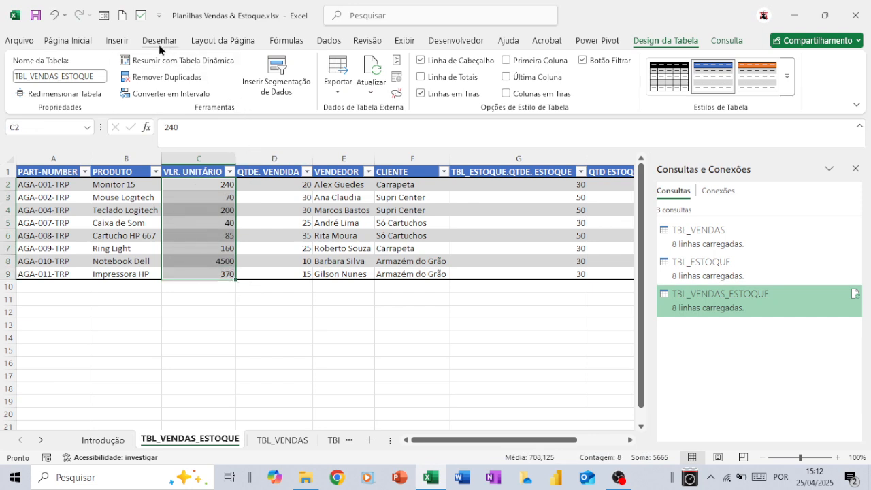
{"action": "left_click", "coordinate": [91, 40]}
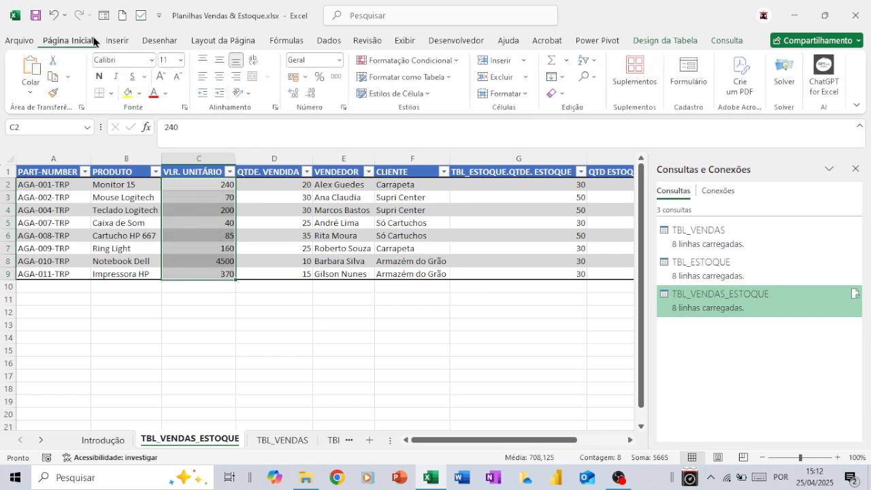
{"action": "left_click", "coordinate": [341, 62]}
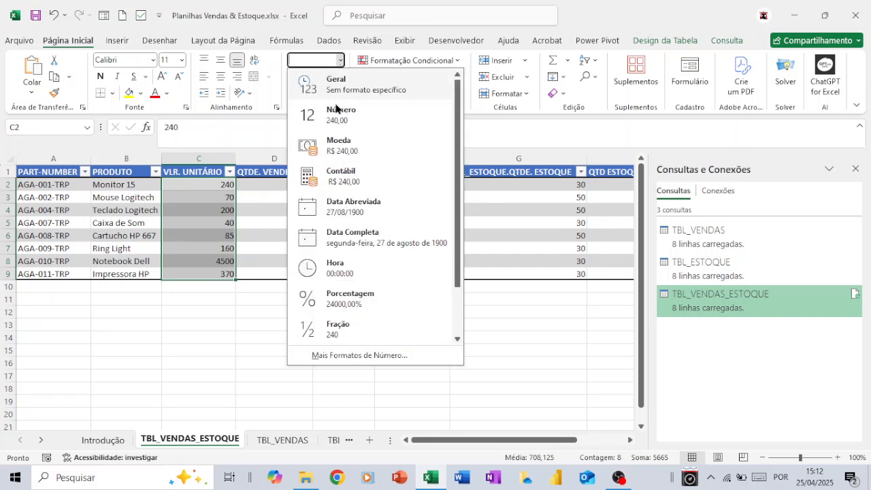
{"action": "left_click", "coordinate": [340, 175]}
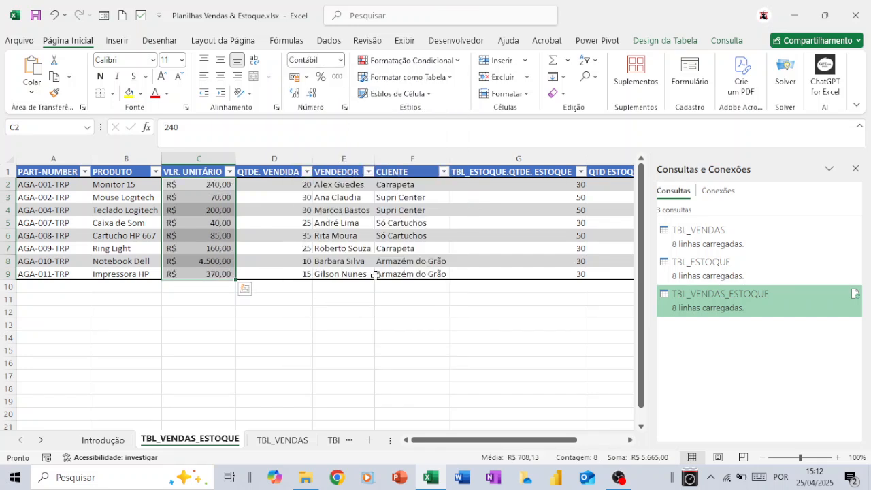
Format the VLR TOT VENDA values in I2:I9 with the Contábil number format.
{"action": "left_click", "coordinate": [630, 439]}
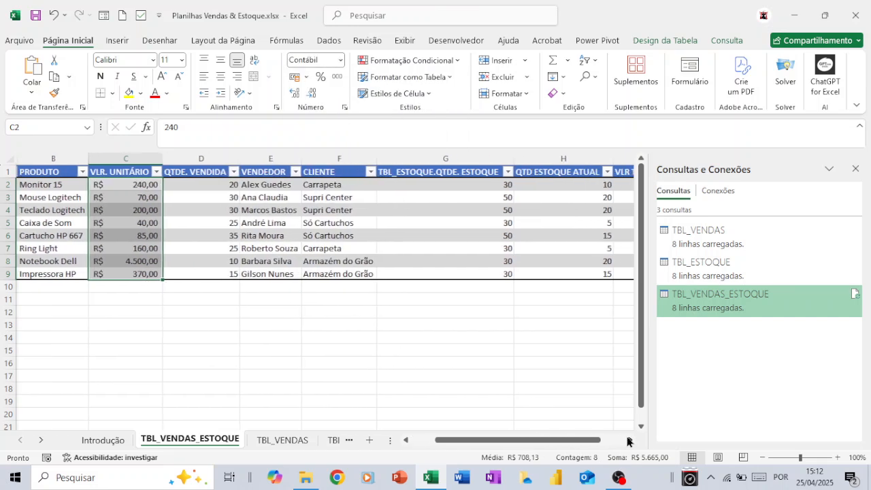
{"action": "left_click", "coordinate": [629, 439]}
{"action": "left_click", "coordinate": [629, 440]}
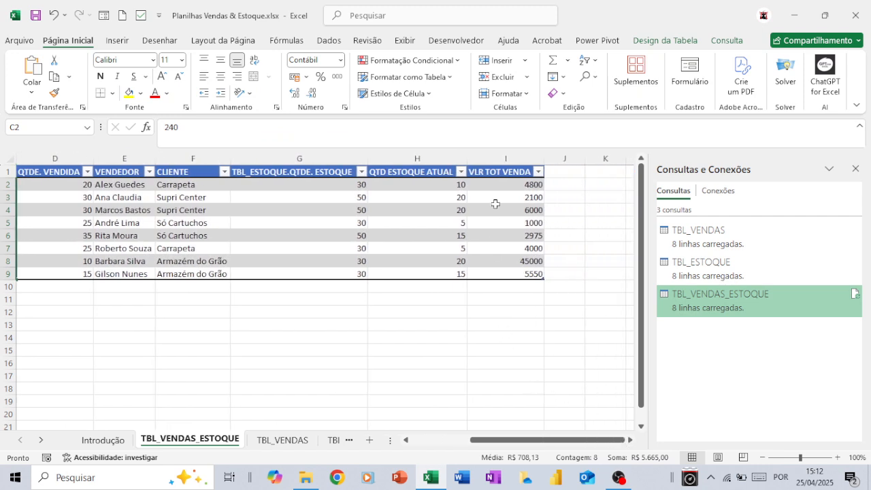
{"action": "left_click_drag", "start_coordinate": [491, 185], "coordinate": [502, 274]}
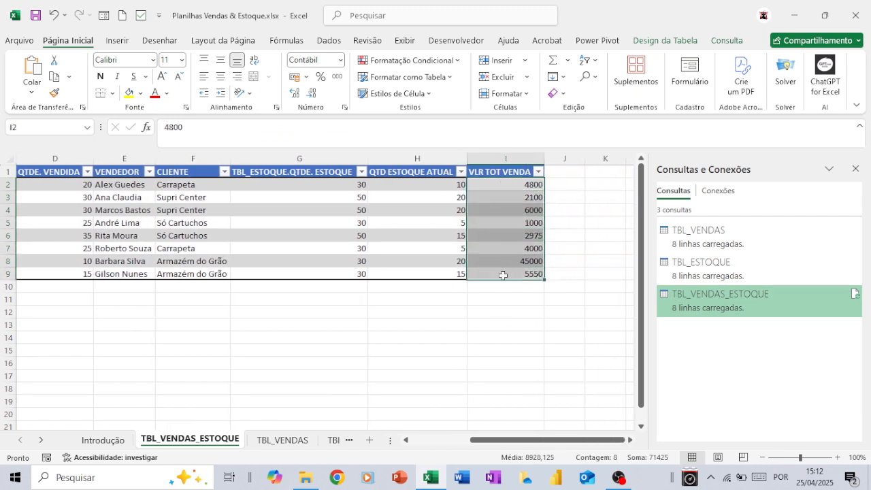
{"action": "left_click", "coordinate": [503, 274]}
{"action": "left_click_drag", "start_coordinate": [502, 185], "coordinate": [507, 267]}
{"action": "left_click", "coordinate": [341, 62]}
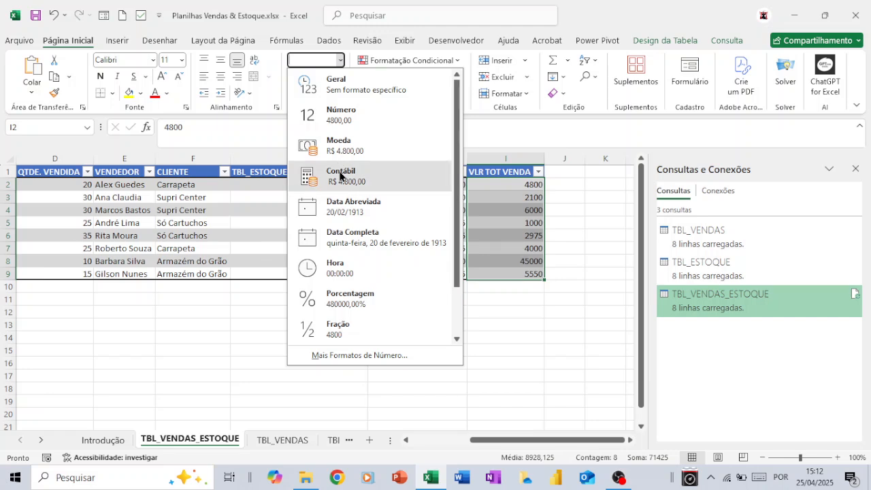
{"action": "left_click", "coordinate": [345, 173]}
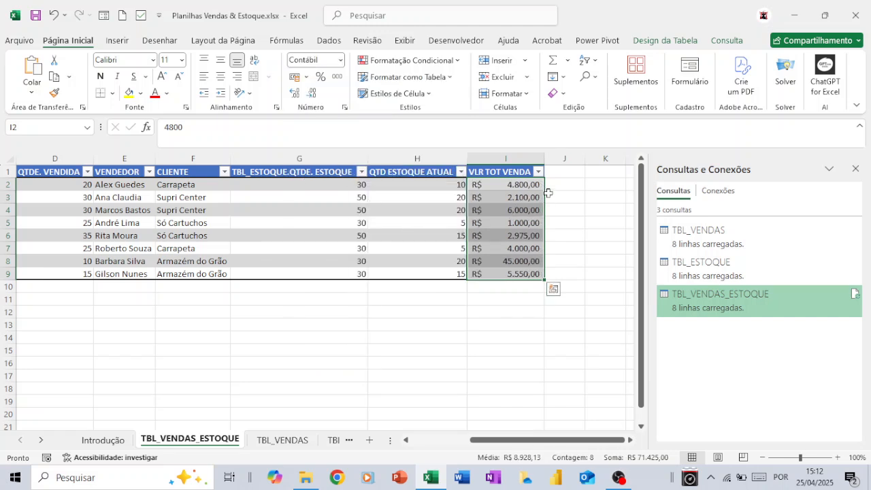
Add a new table column with the header ALARME in J1, next to VLR TOT VENDA.
{"action": "left_click", "coordinate": [557, 171]}
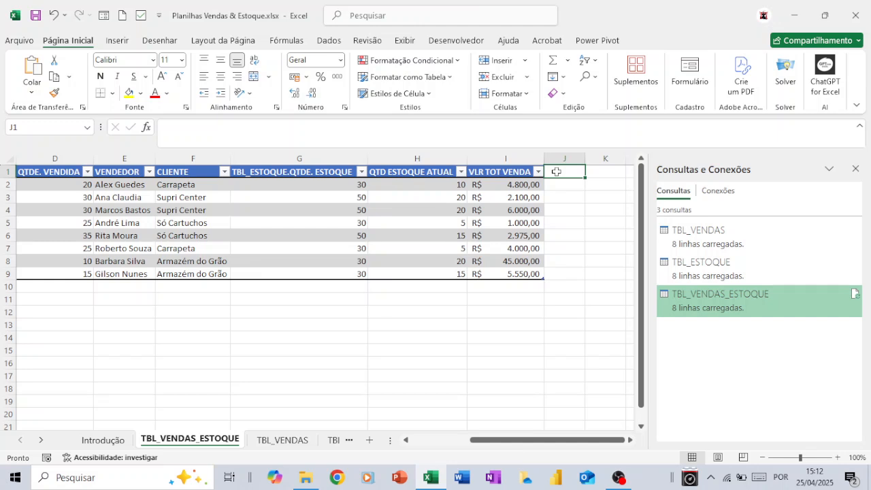
{"action": "type", "text": "ALA"}
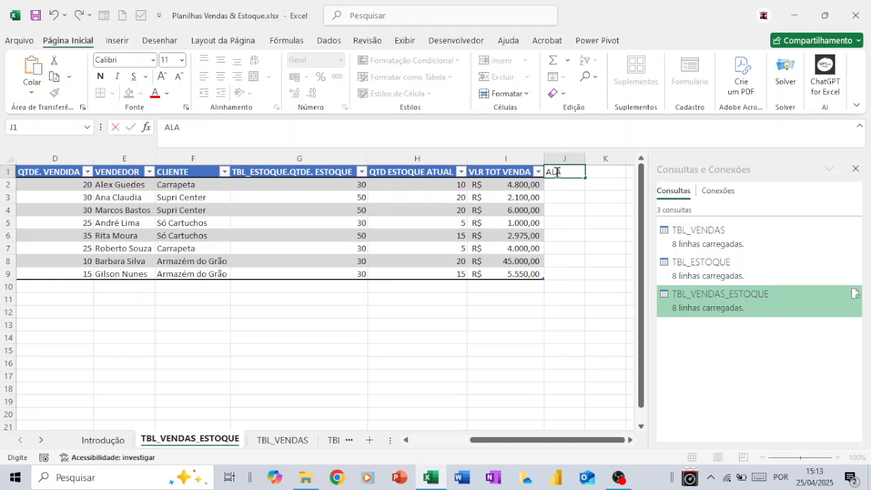
{"action": "type", "text": "RME"}
{"action": "key", "text": "Return"}
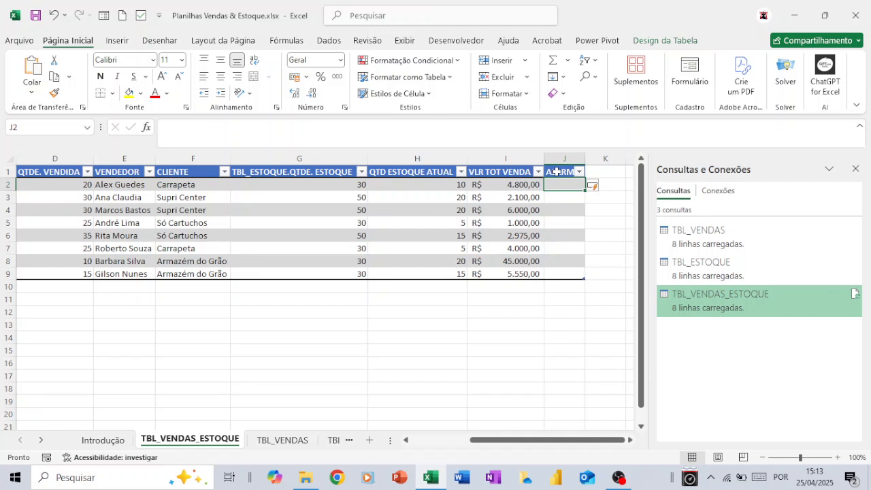
Fill the ALARME column with the formula =[@[QTD ESTOQUE ATUAL]] and reselect J2.
{"action": "type", "text": "="}
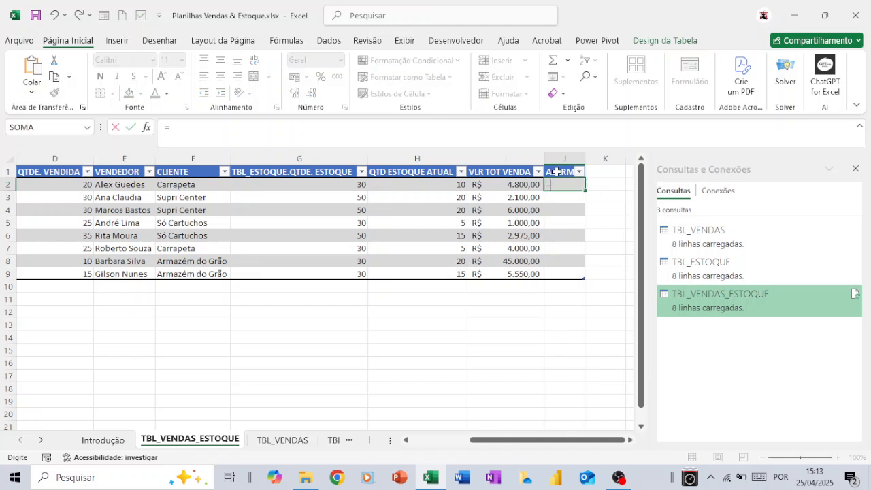
{"action": "left_click", "coordinate": [435, 183]}
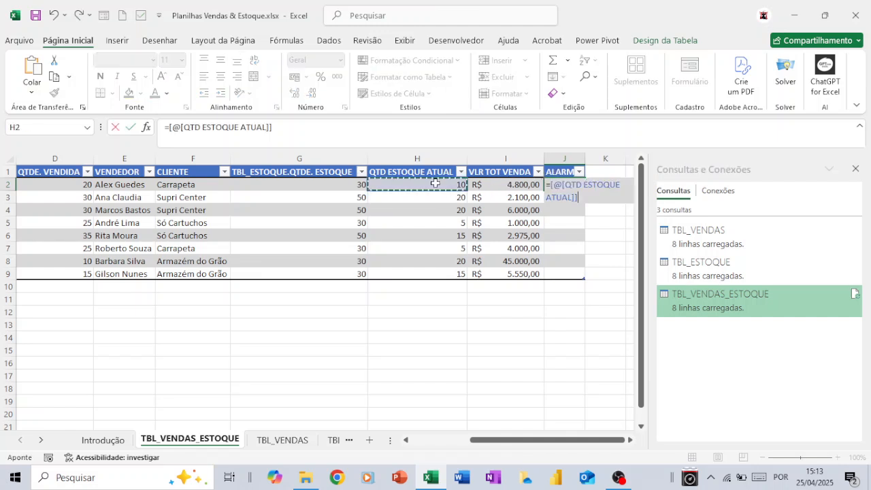
{"action": "key", "text": "Return"}
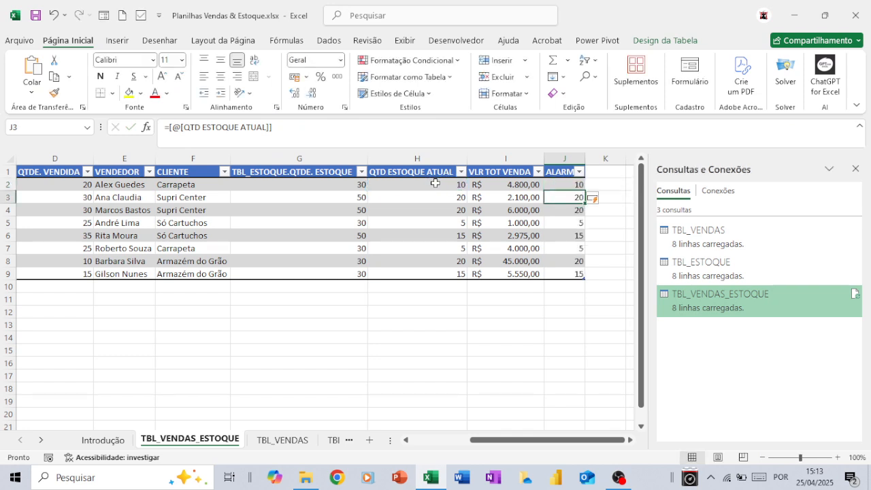
{"action": "key", "text": "Up"}
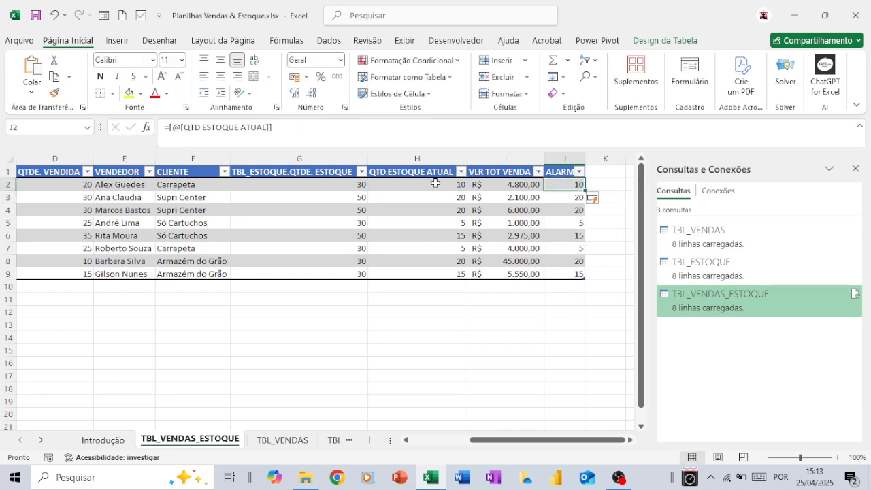
Create a new conditional formatting rule for J2 with the Conjuntos de Ícones style, showing only the icon.
{"action": "left_click", "coordinate": [458, 61]}
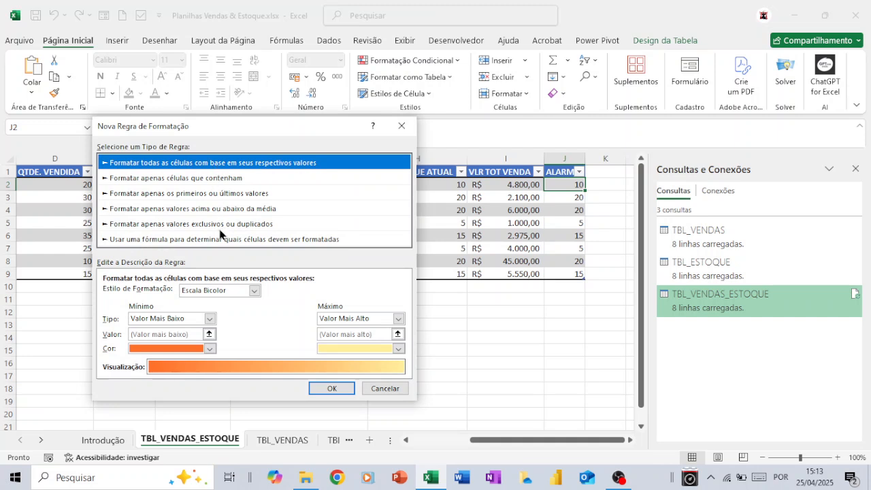
{"action": "left_click", "coordinate": [253, 292]}
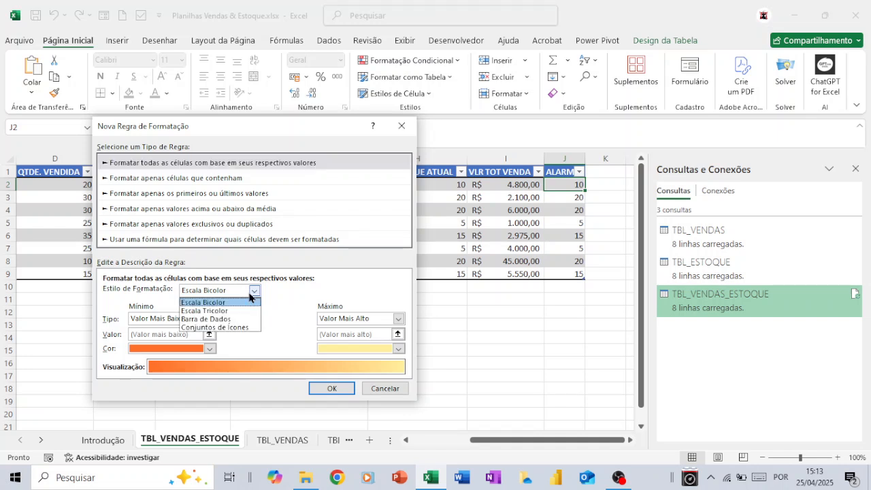
{"action": "left_click", "coordinate": [238, 328]}
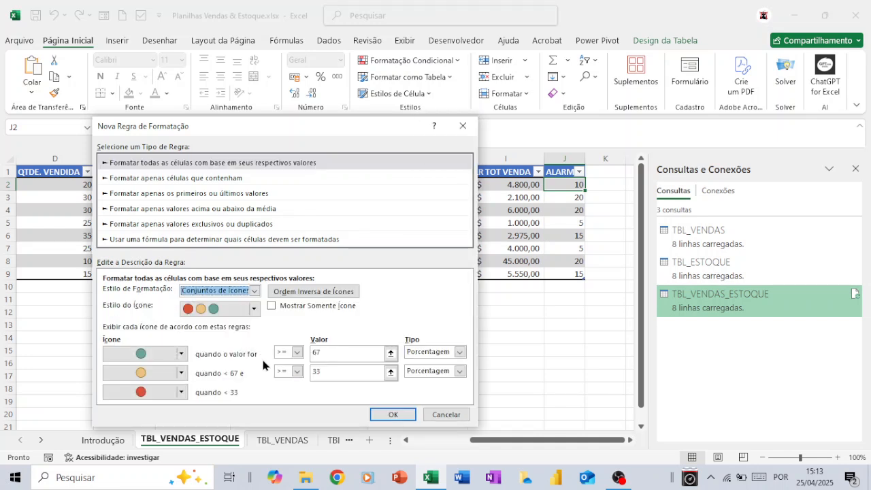
{"action": "left_click", "coordinate": [272, 306]}
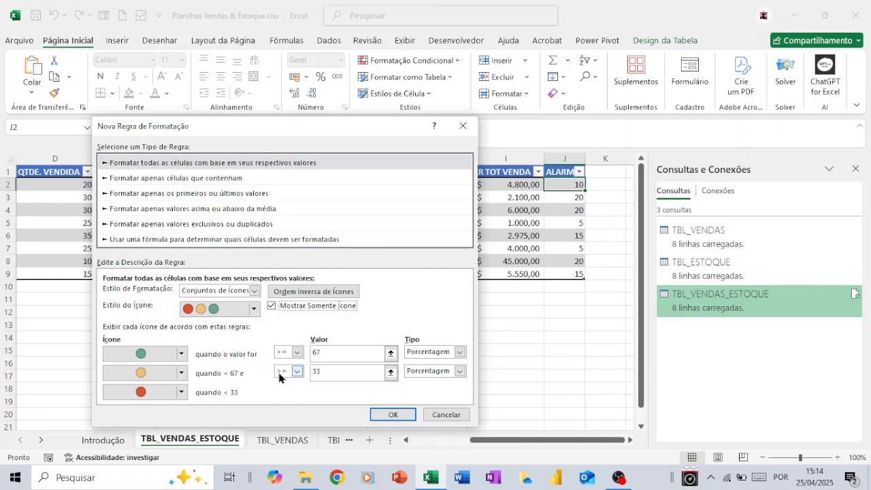
Set the green icon's threshold in the new rule to type Número with a value of 20.
{"action": "left_click", "coordinate": [317, 359]}
{"action": "left_click", "coordinate": [460, 353]}
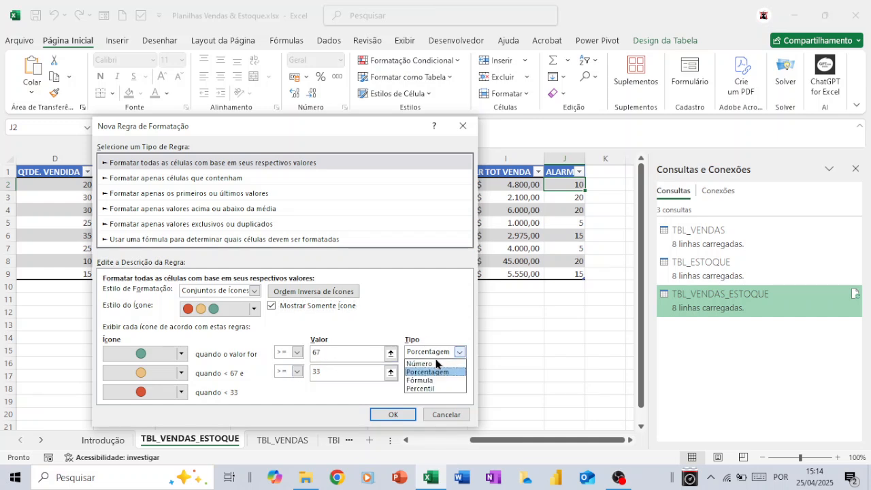
{"action": "left_click", "coordinate": [417, 364]}
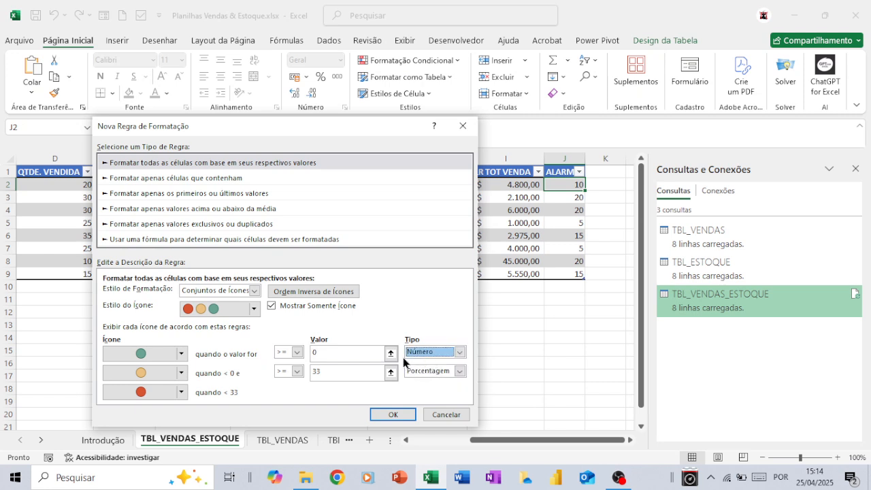
{"action": "left_click", "coordinate": [318, 352]}
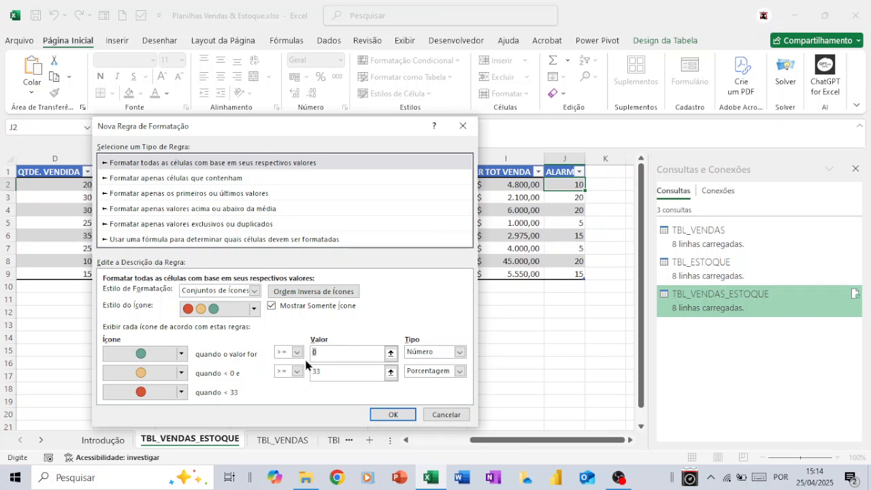
{"action": "type", "text": "20"}
Try the yellow icon threshold as Número 15, apply the icon rule to J2, and undo it.
{"action": "left_click", "coordinate": [317, 373]}
{"action": "left_click", "coordinate": [459, 372]}
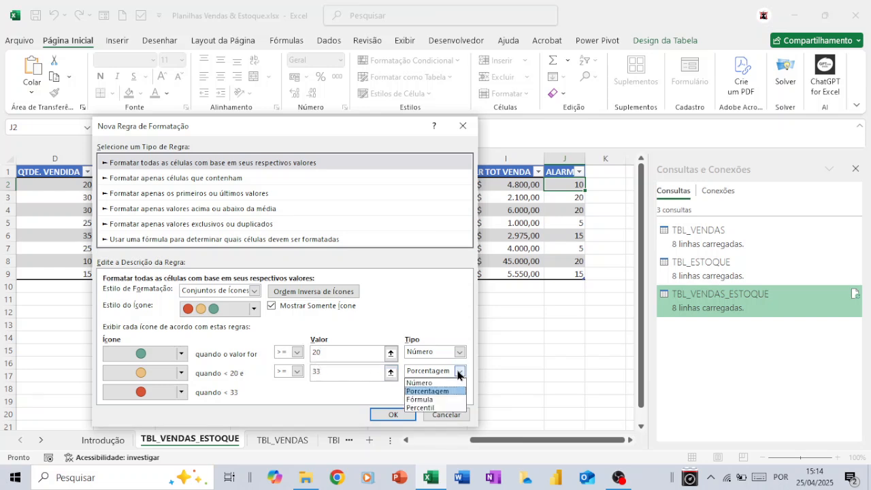
{"action": "left_click", "coordinate": [419, 383]}
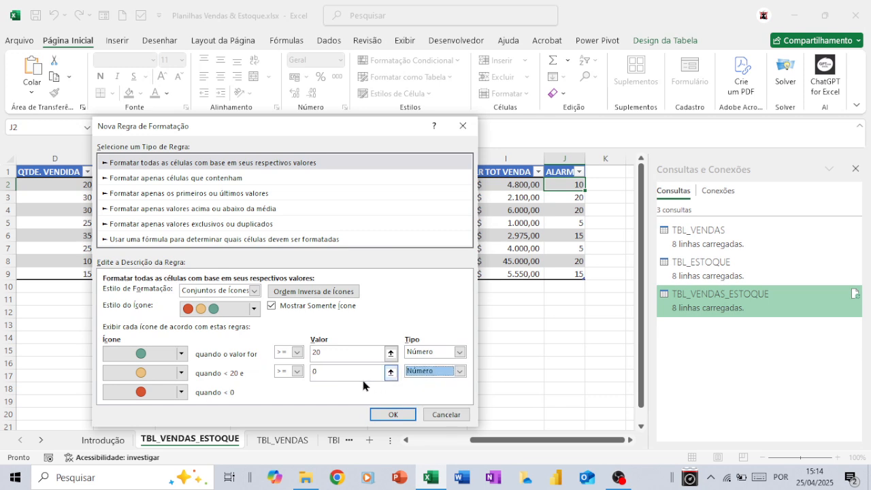
{"action": "left_click", "coordinate": [320, 373]}
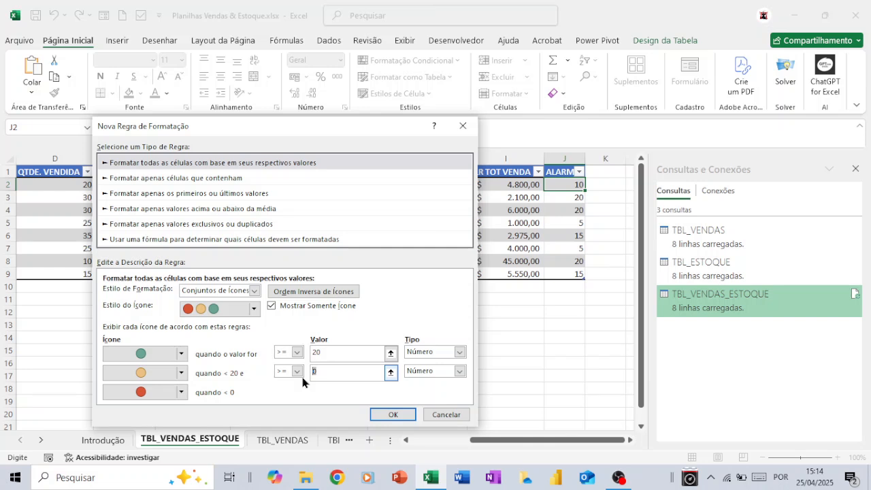
{"action": "type", "text": "15"}
{"action": "left_click", "coordinate": [382, 414]}
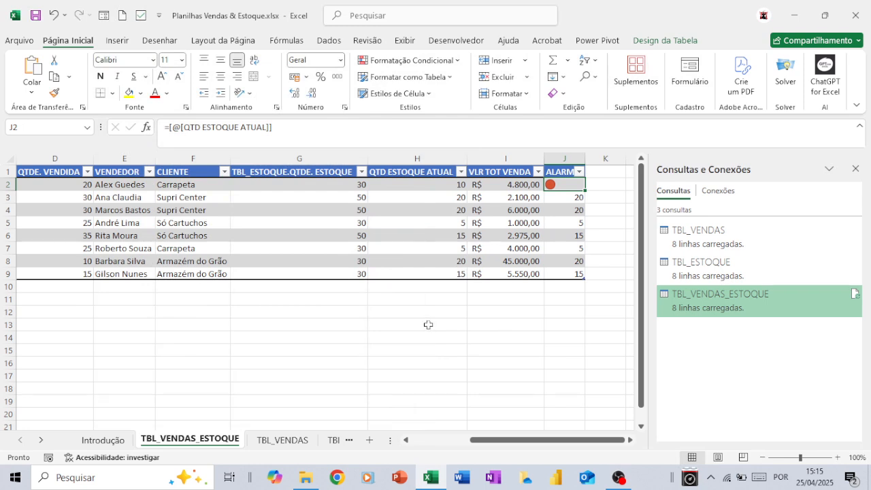
{"action": "left_click", "coordinate": [53, 15]}
Start another conditional formatting rule for J2 using the Conjuntos de Ícones style with Mostrar Somente Ícone enabled.
{"action": "left_click", "coordinate": [450, 63]}
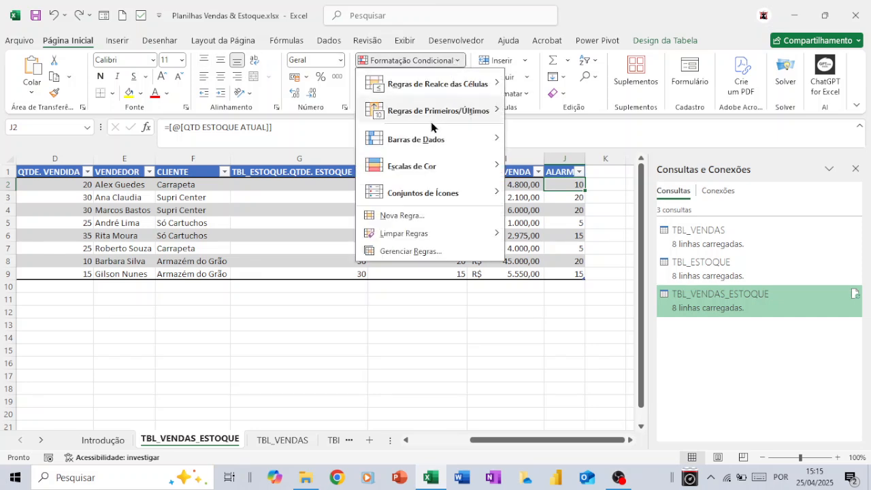
{"action": "left_click", "coordinate": [408, 216]}
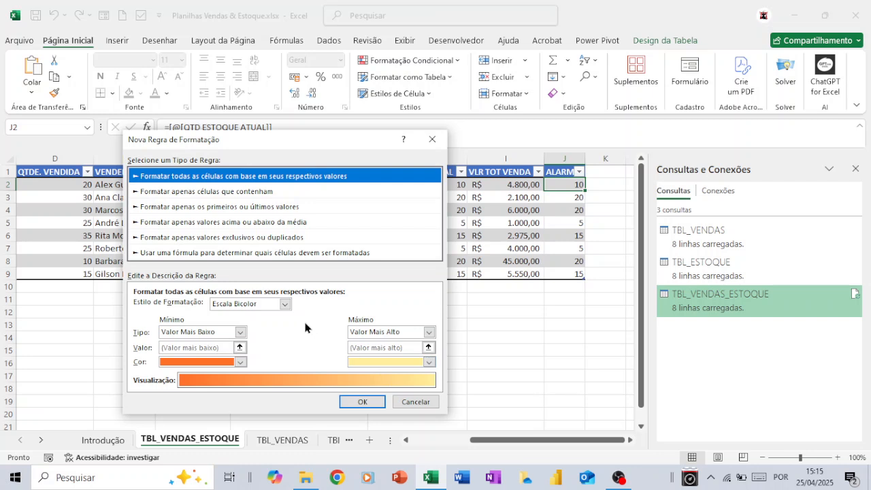
{"action": "left_click", "coordinate": [285, 305]}
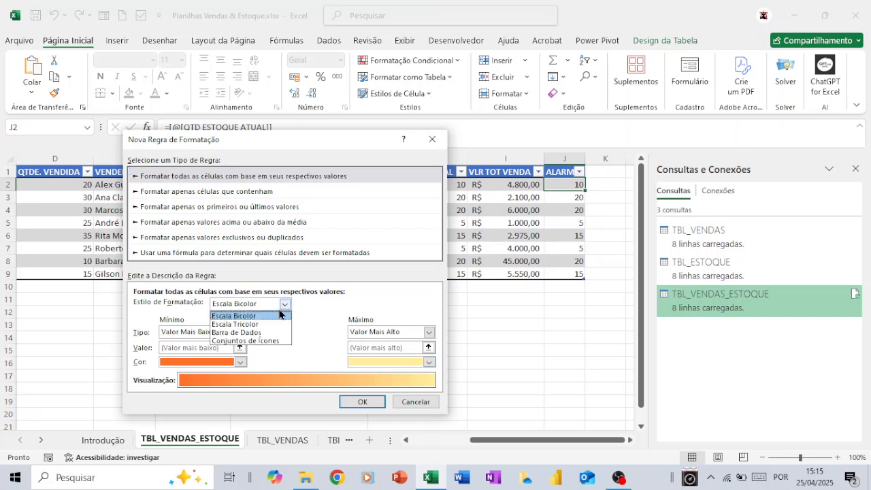
{"action": "left_click", "coordinate": [264, 342]}
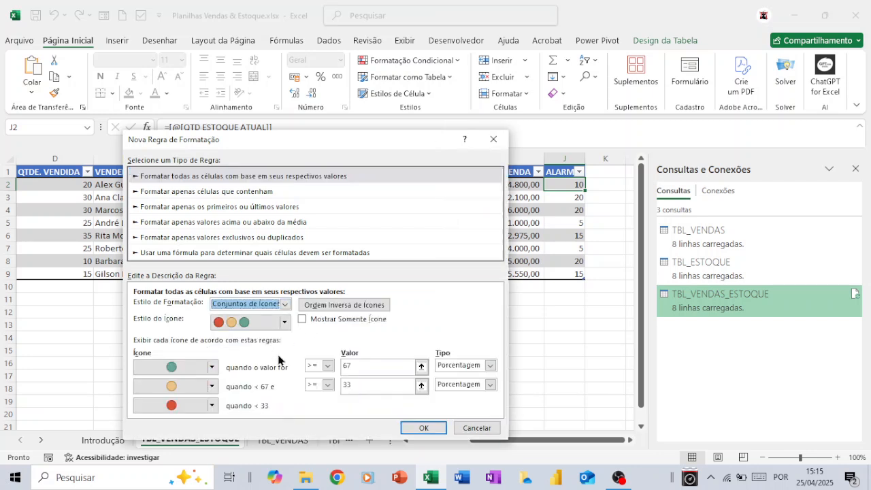
{"action": "left_click", "coordinate": [302, 320]}
Make the green icon appear for values >= 20, using the Número type.
{"action": "left_click", "coordinate": [344, 367]}
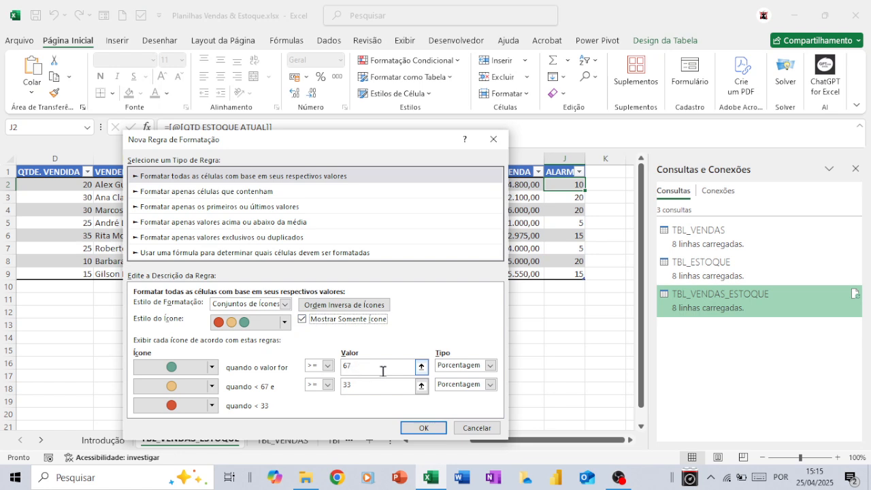
{"action": "left_click", "coordinate": [489, 366]}
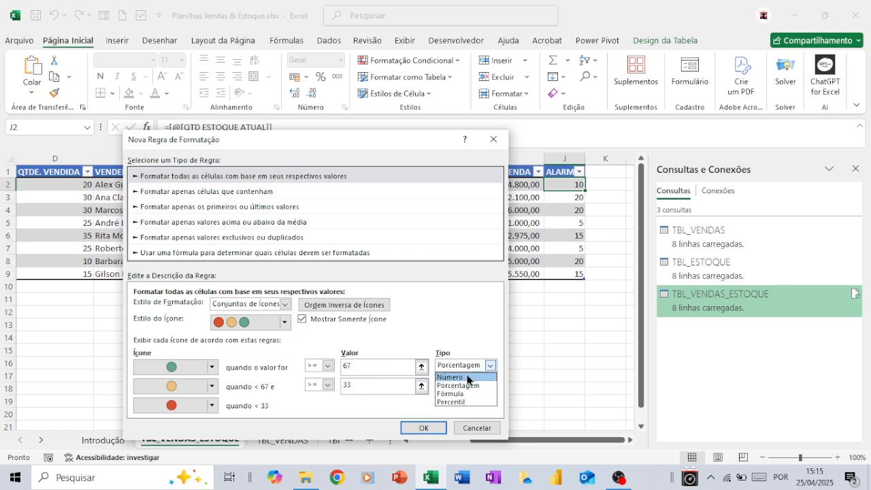
{"action": "left_click", "coordinate": [493, 375]}
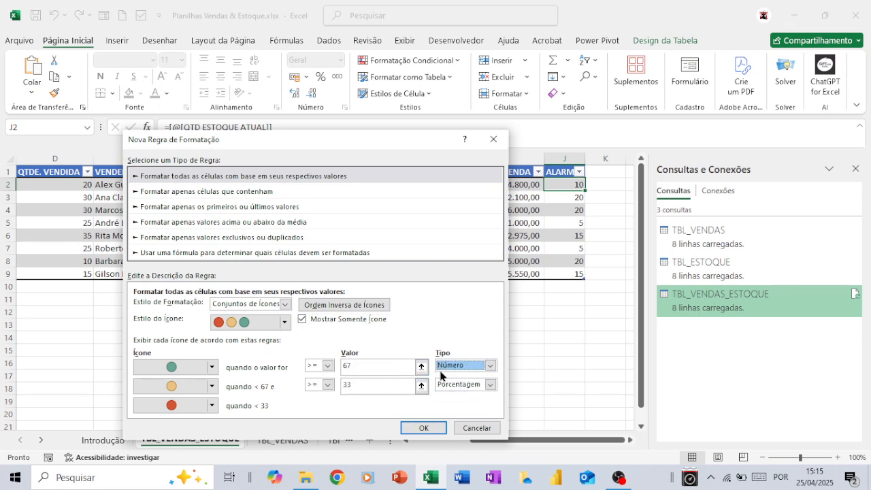
{"action": "left_click", "coordinate": [342, 367]}
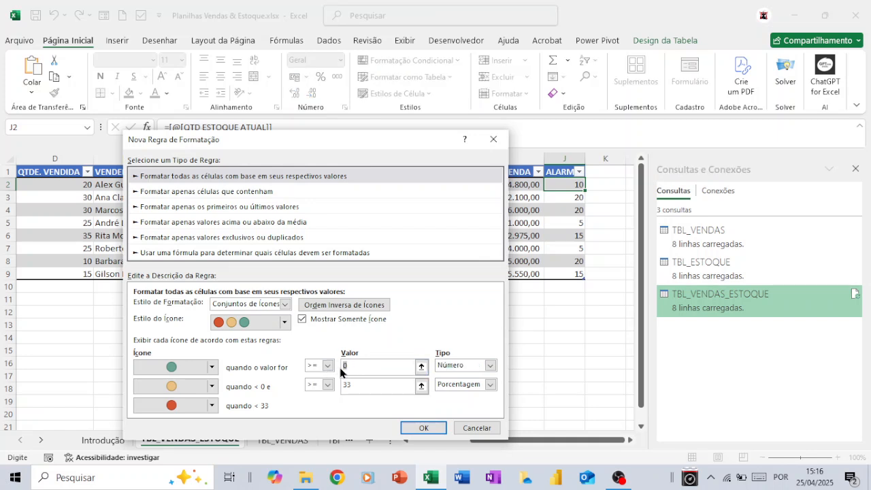
{"action": "type", "text": "20"}
Set the yellow icon's threshold to >= 15 with the Porcentagem type and apply the rule to J2.
{"action": "left_click", "coordinate": [489, 385]}
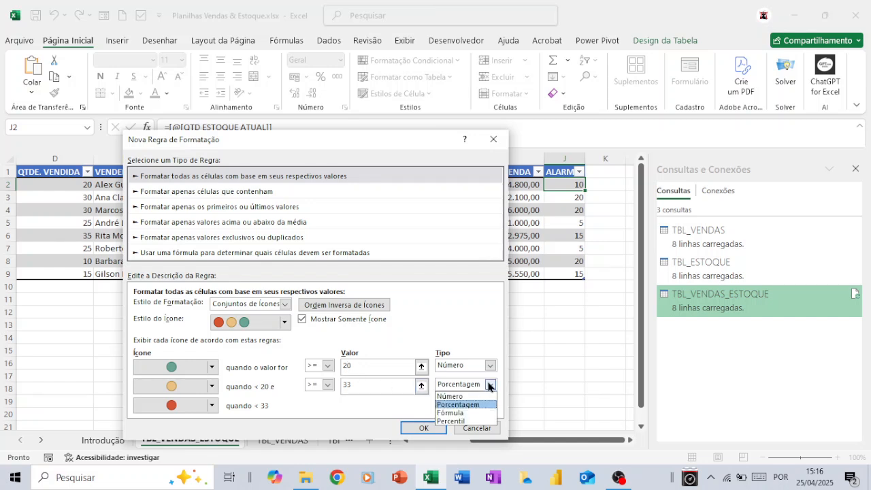
{"action": "left_click", "coordinate": [490, 386]}
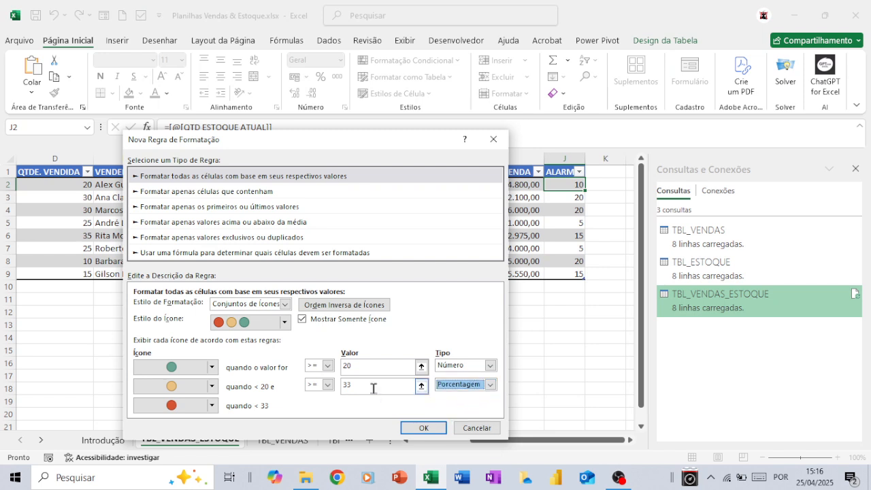
{"action": "left_click", "coordinate": [342, 385]}
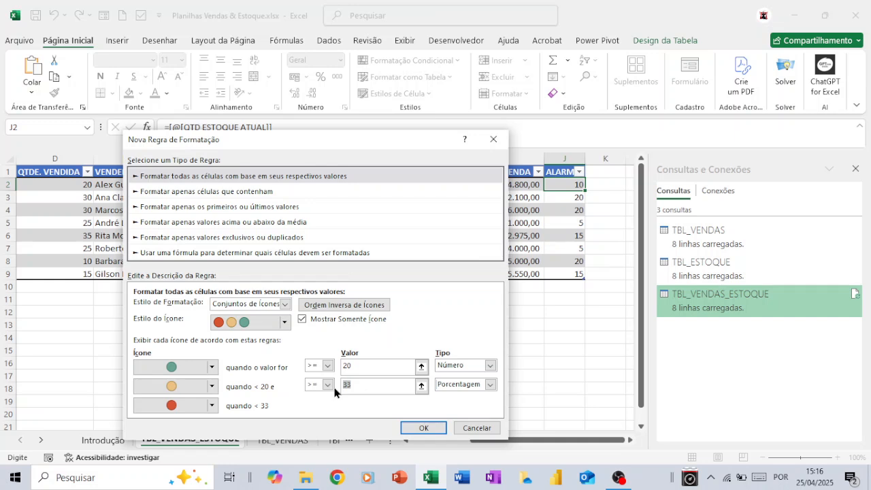
{"action": "type", "text": "15"}
{"action": "left_click", "coordinate": [420, 427]}
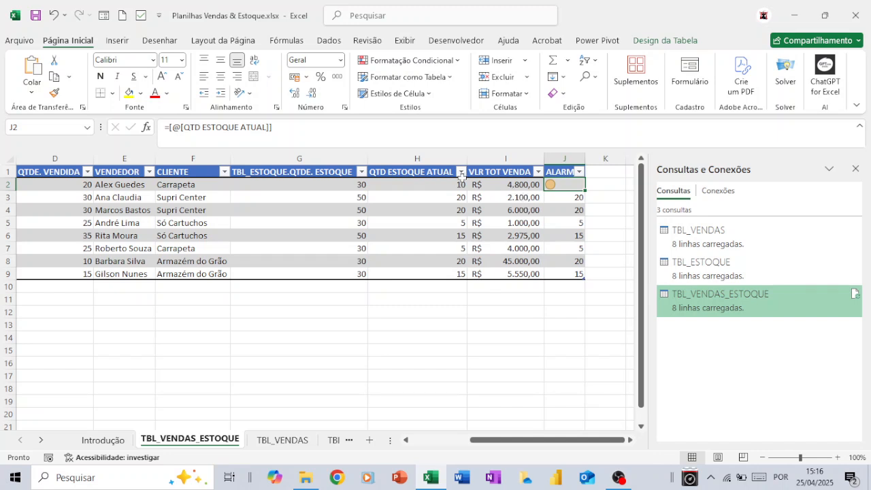
Copy the icon formatting from J2 to the remaining ALARME cells, J3:J9.
{"action": "left_click", "coordinate": [55, 93]}
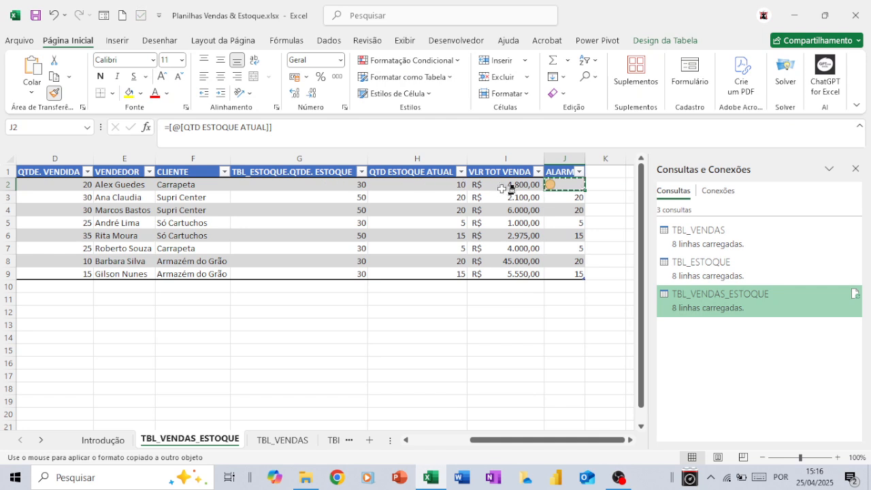
{"action": "left_click_drag", "start_coordinate": [551, 196], "coordinate": [559, 268]}
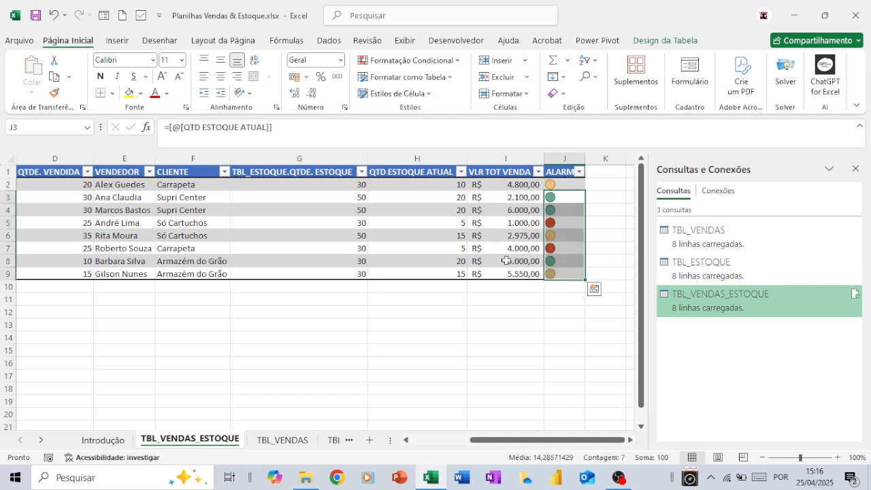
{"action": "left_click", "coordinate": [440, 185]}
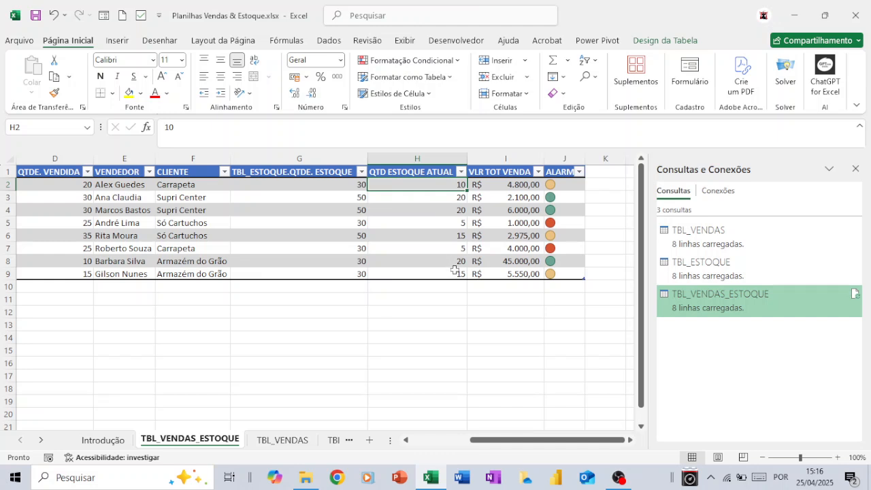
Add a new table column headed AÇÃO in K1 and close the Consultas e Conexões pane.
{"action": "left_click", "coordinate": [595, 172]}
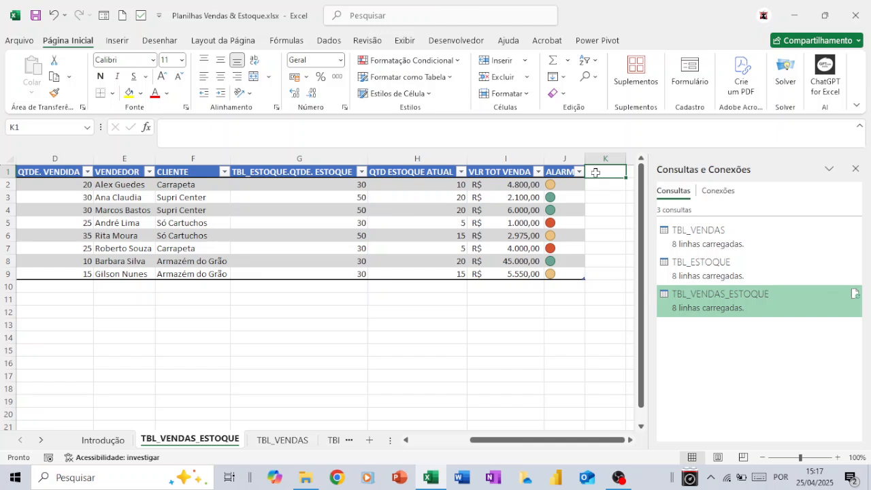
{"action": "type", "text": "AÇÃO"}
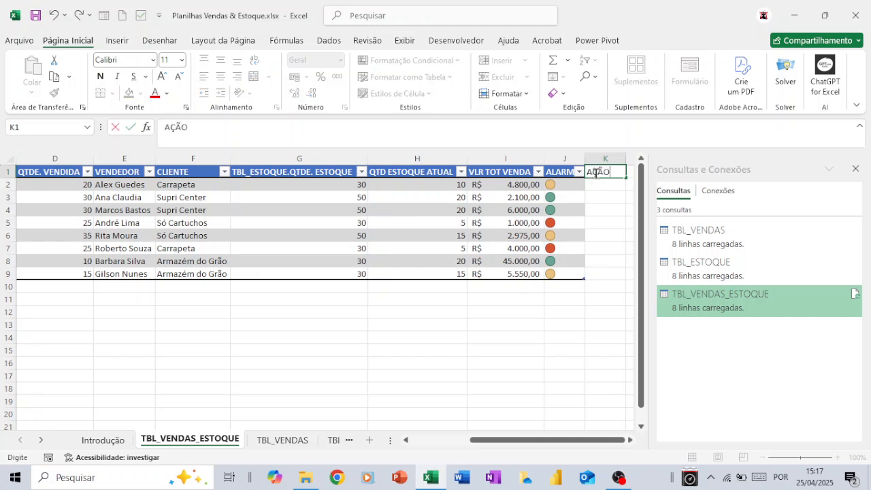
{"action": "key", "text": "Return"}
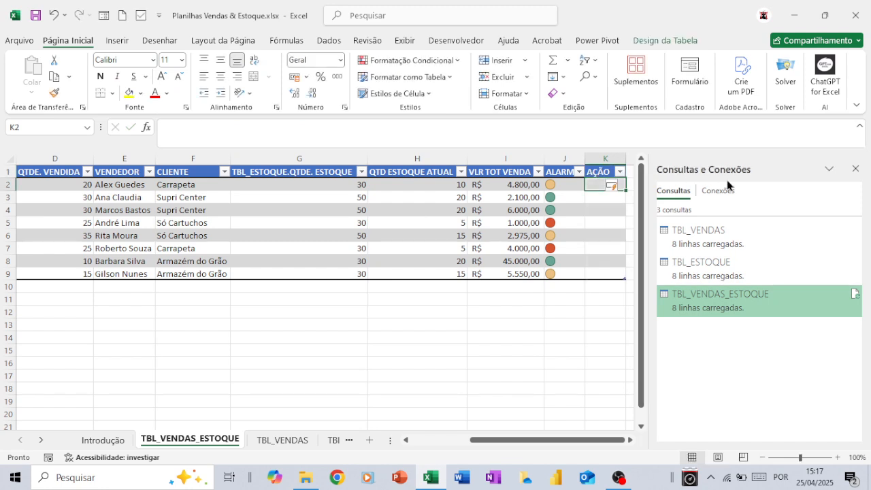
{"action": "left_click", "coordinate": [855, 169]}
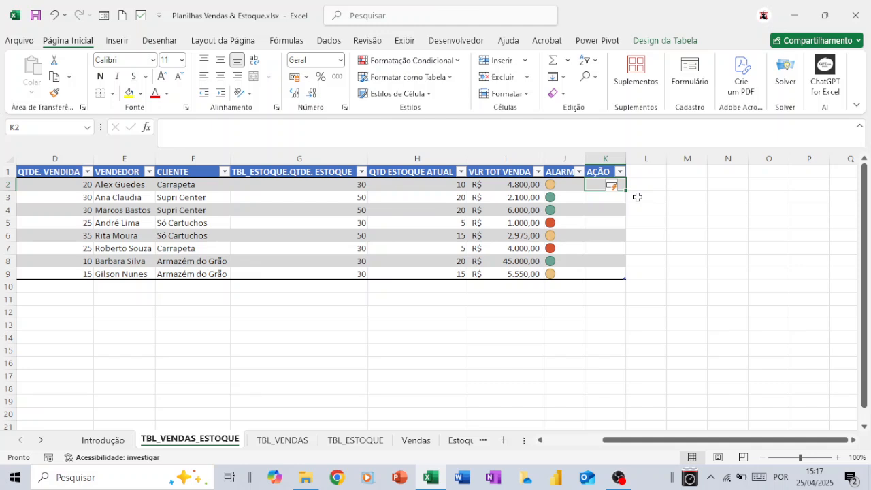
Begin an SE formula in cell K2 of the AÇÃO column.
{"action": "type", "text": "="}
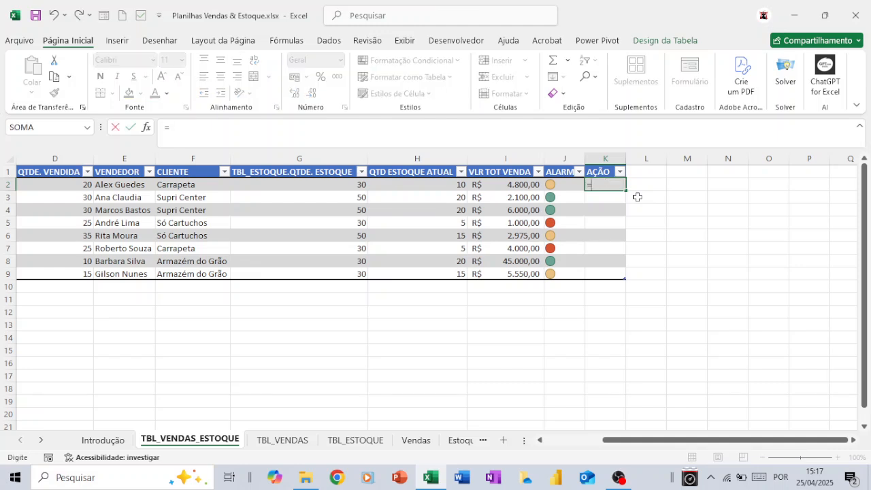
{"action": "type", "text": "SE"}
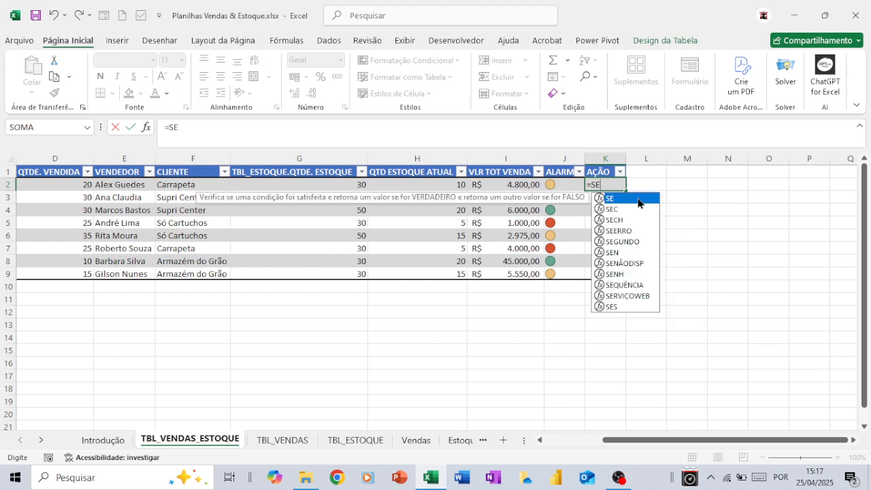
{"action": "double_click", "coordinate": [638, 199]}
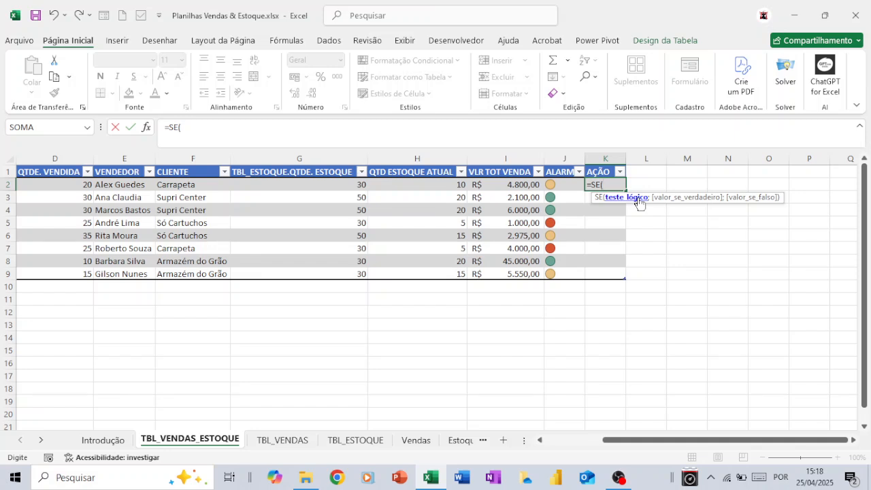
{"action": "left_click", "coordinate": [442, 184]}
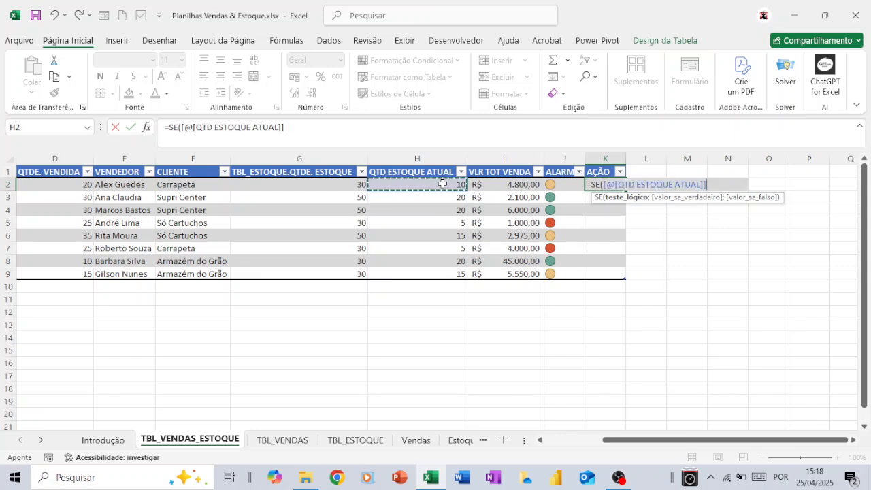
{"action": "key", "text": "BackSpace"}
{"action": "key", "text": "BackSpace"}
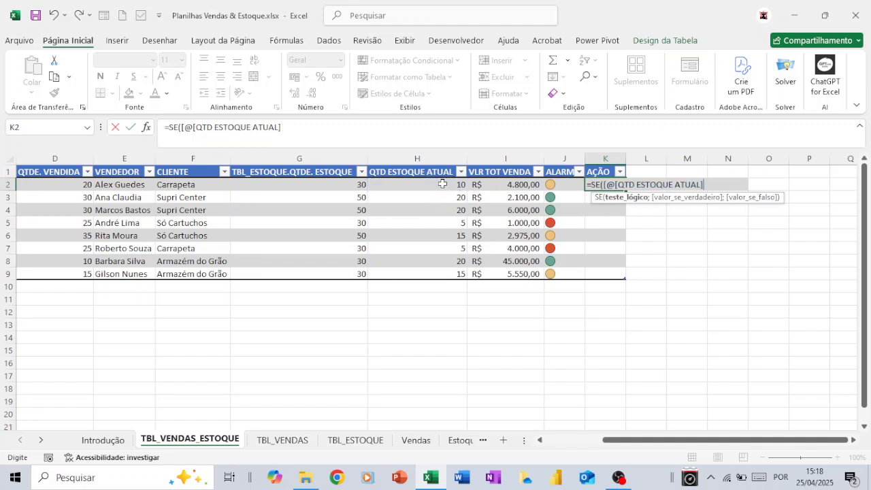
{"action": "key", "text": "BackSpace"}
{"action": "key", "text": "BackSpace"}
{"action": "key", "text": "BackSpace"}
{"action": "key", "text": "BackSpace"}
{"action": "key", "text": "BackSpace"}
{"action": "key", "text": "BackSpace"}
{"action": "key", "text": "BackSpace"}
{"action": "key", "text": "BackSpace"}
{"action": "key", "text": "BackSpace"}
{"action": "key", "text": "BackSpace"}
{"action": "key", "text": "BackSpace"}
{"action": "key", "text": "BackSpace"}
{"action": "key", "text": "BackSpace"}
{"action": "key", "text": "BackSpace"}
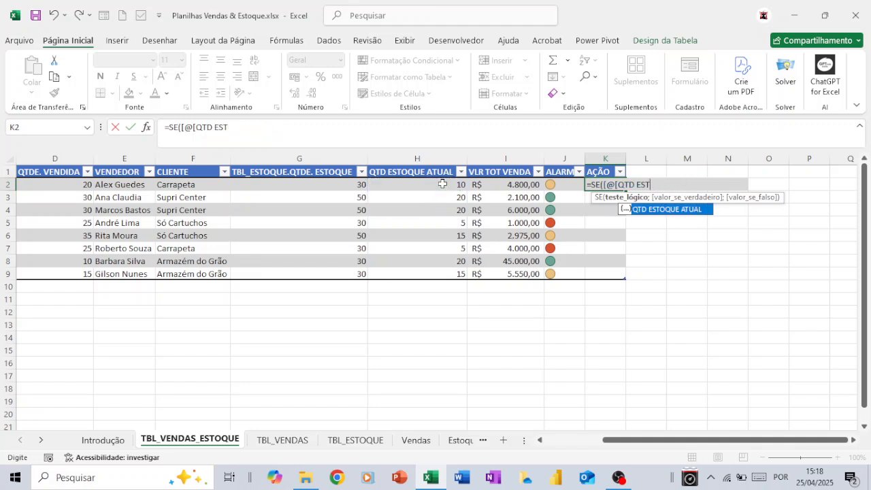
{"action": "key", "text": "BackSpace"}
{"action": "key", "text": "BackSpace"}
{"action": "key", "text": "BackSpace"}
{"action": "key", "text": "BackSpace"}
{"action": "key", "text": "BackSpace"}
{"action": "key", "text": "BackSpace"}
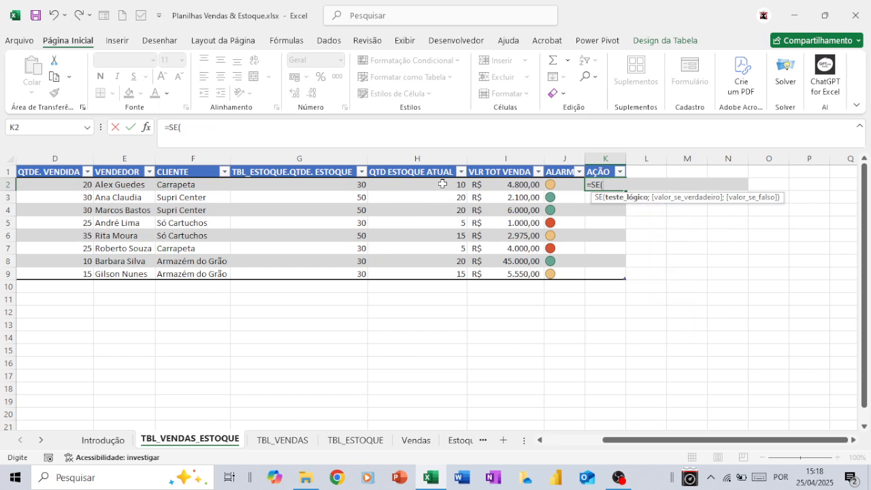
Enter H2>=20 as the SE formula's logical test with "Acompanhar" as its true result.
{"action": "type", "text": "H10"}
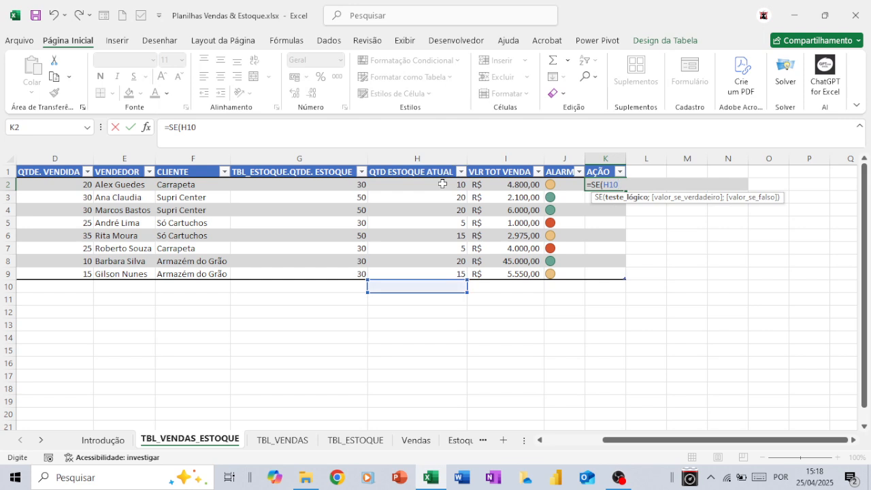
{"action": "key", "text": "BackSpace"}
{"action": "key", "text": "BackSpace"}
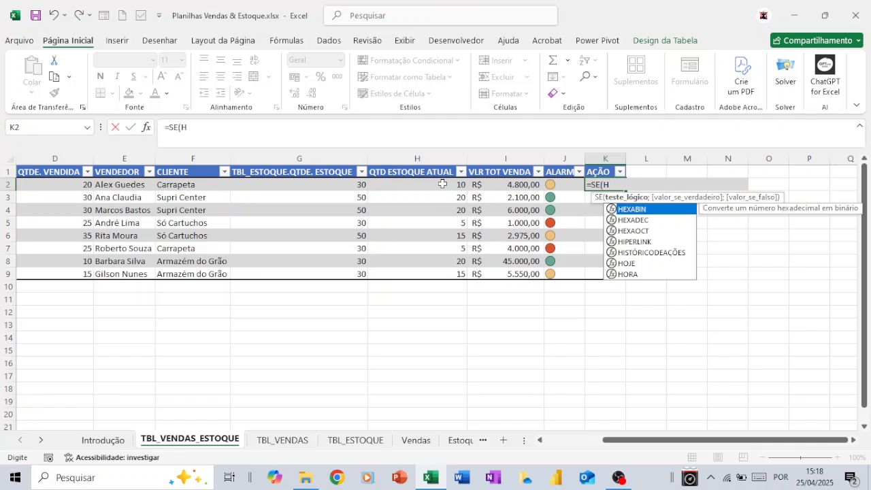
{"action": "type", "text": "2"}
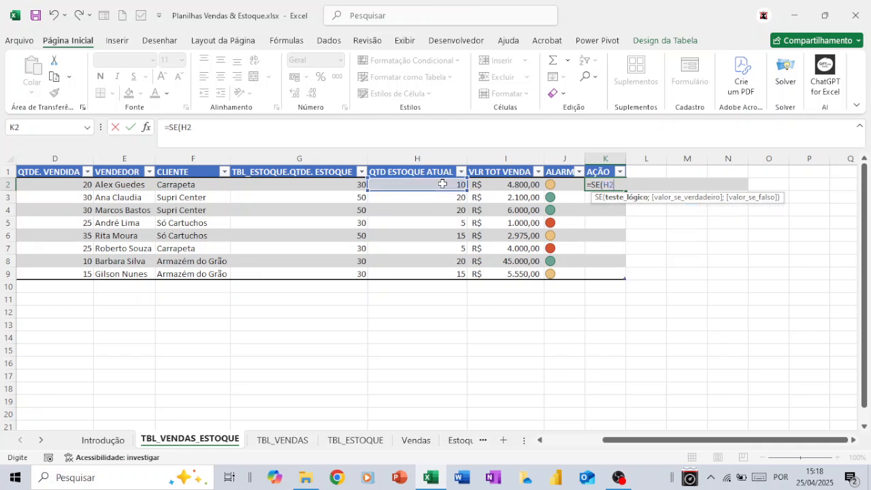
{"action": "type", "text": ">=20;"}
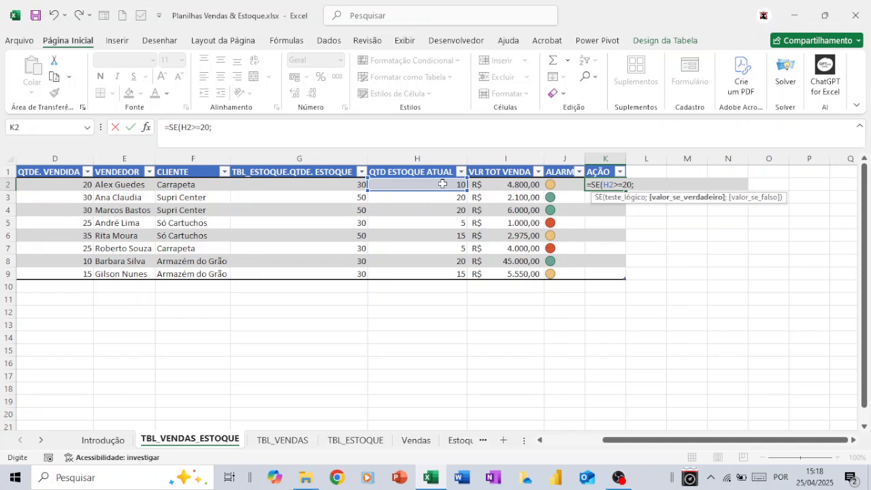
{"action": "type", "text": "\""}
{"action": "key", "text": "Caps_Lock"}
{"action": "type", "text": "A"}
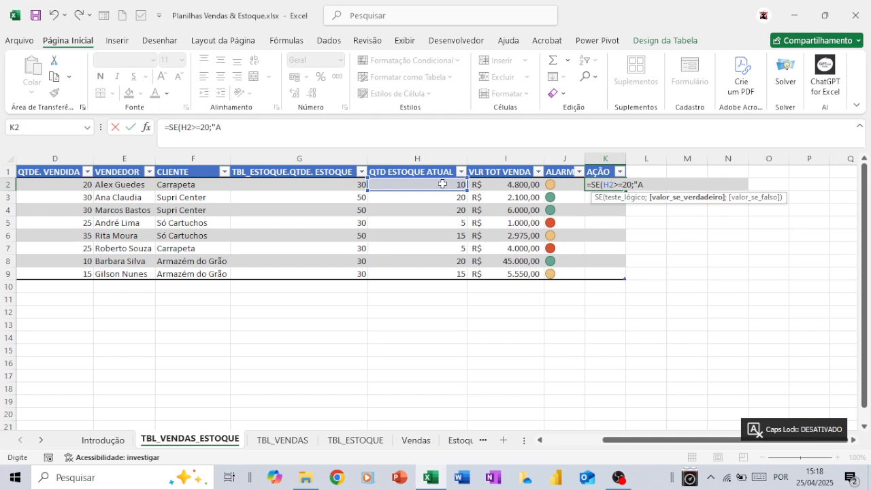
{"action": "type", "text": "companhar"}
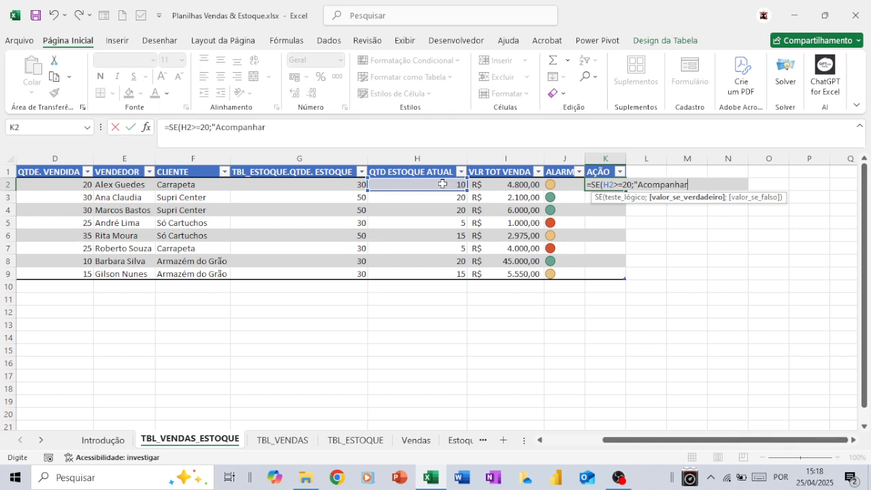
Nest a second SE as the false result, testing H2>=10 and returning "Atenção" when true.
{"action": "type", "text": "\";se"}
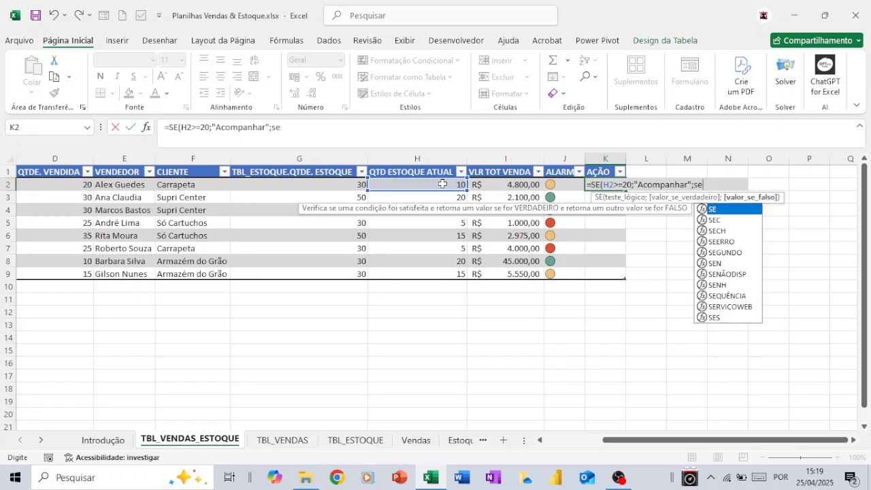
{"action": "type", "text": "("}
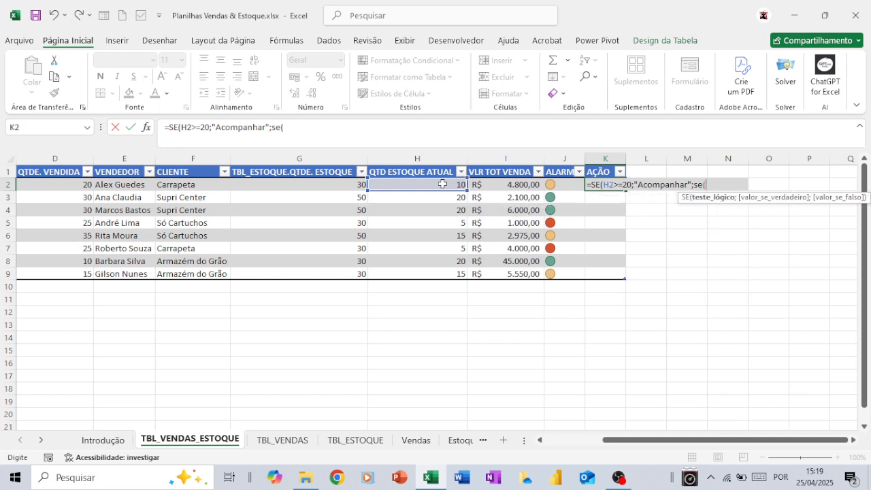
{"action": "type", "text": "h"}
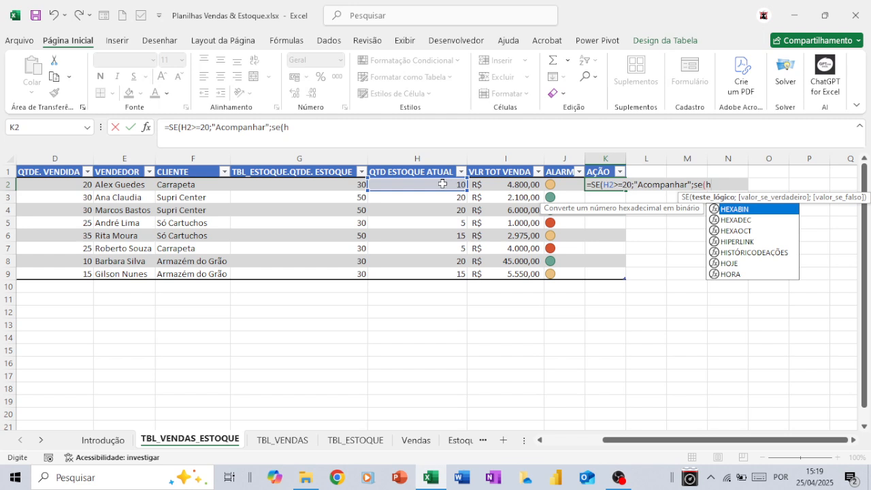
{"action": "type", "text": "2"}
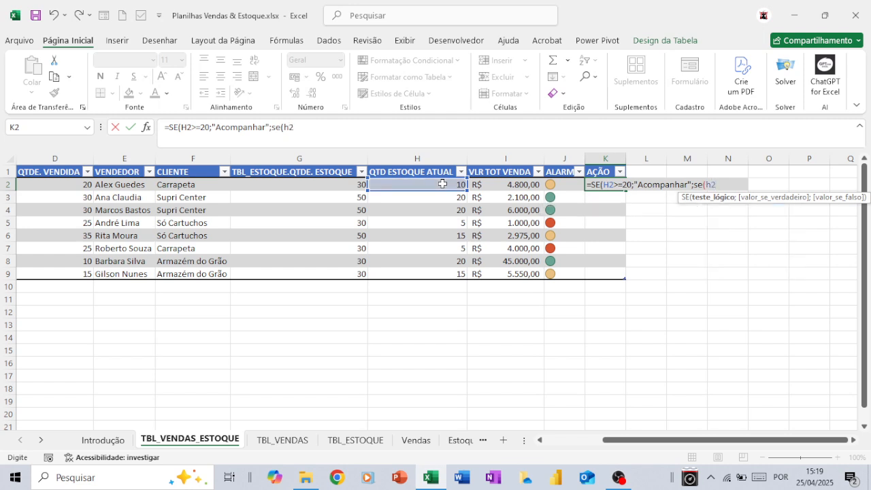
{"action": "type", "text": ">"}
{"action": "type", "text": "=10;\""}
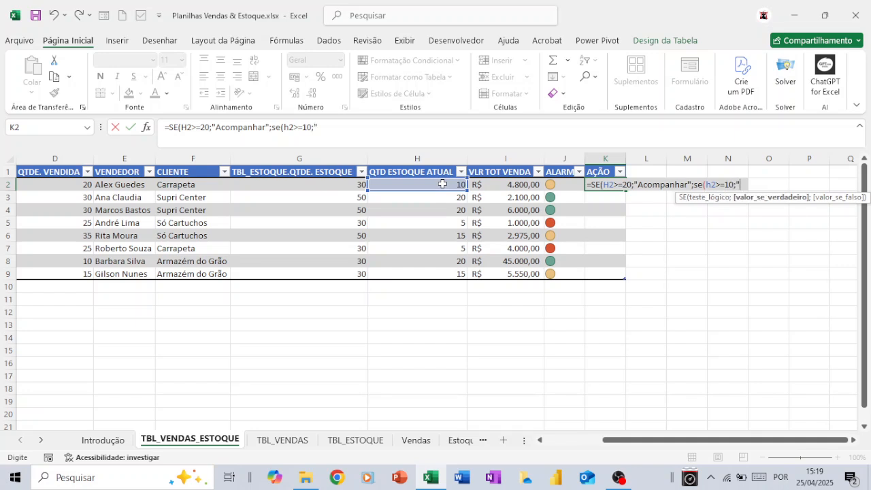
{"action": "type", "text": "At"}
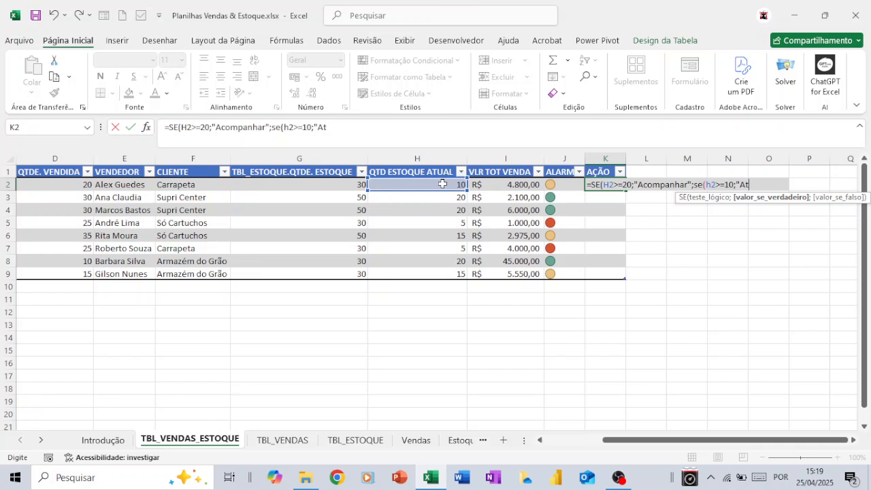
{"action": "type", "text": "enção\";"}
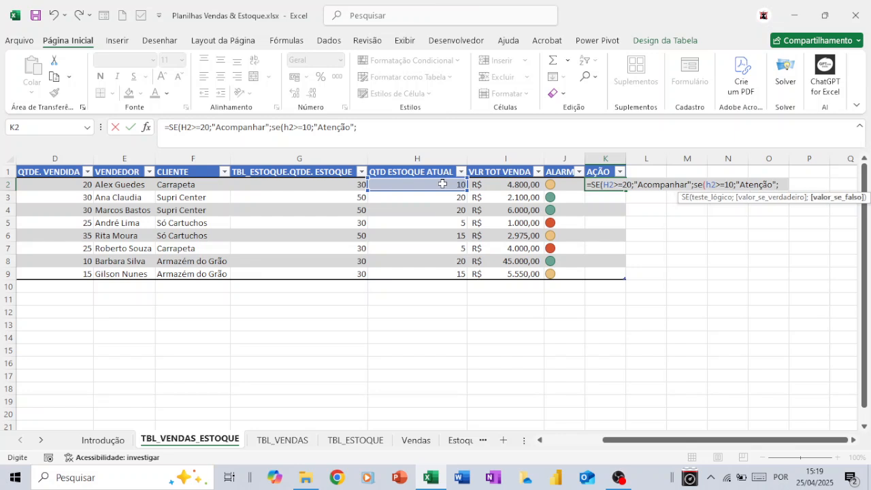
Complete the K2 formula with "Repor Estoque" as the nested false result, and widen column K to fit its text.
{"action": "type", "text": "\"R"}
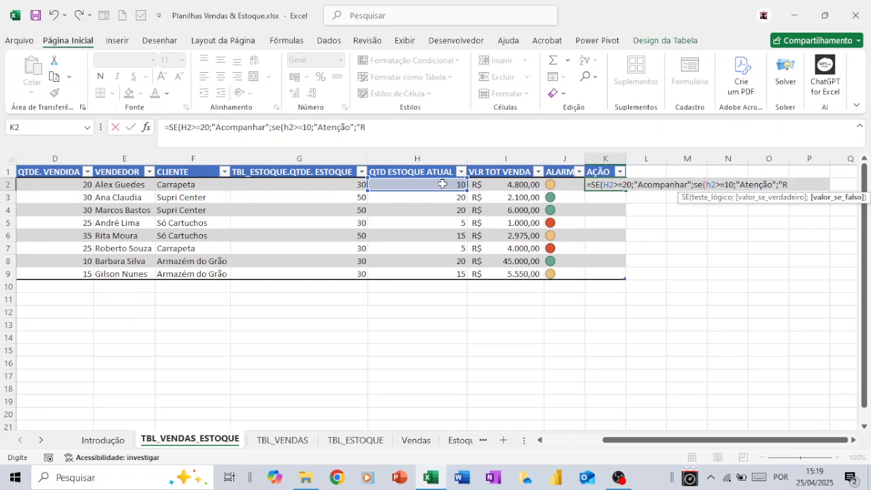
{"action": "type", "text": "epor Estoq"}
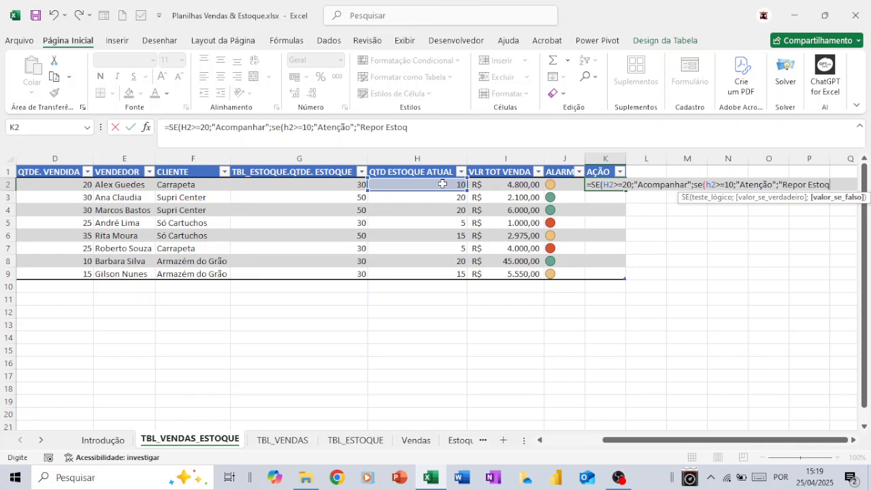
{"action": "type", "text": "ure"}
{"action": "type", "text": ")"}
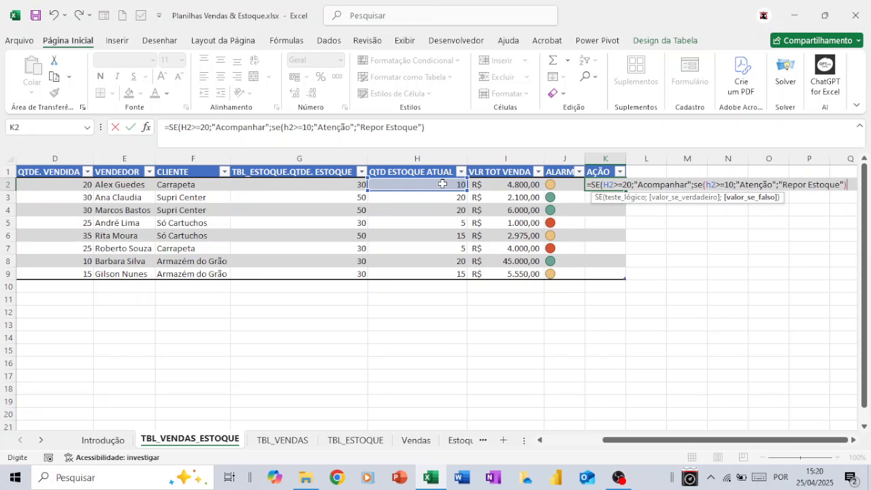
{"action": "type", "text": ")"}
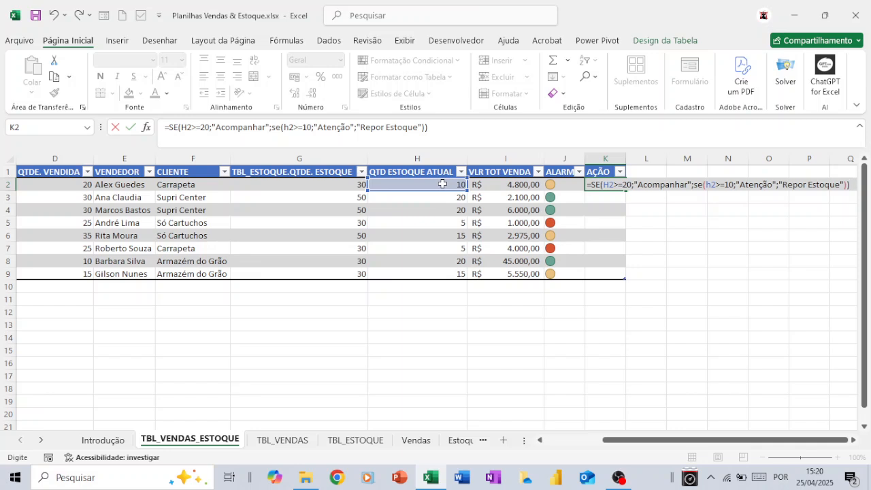
{"action": "key", "text": "Return"}
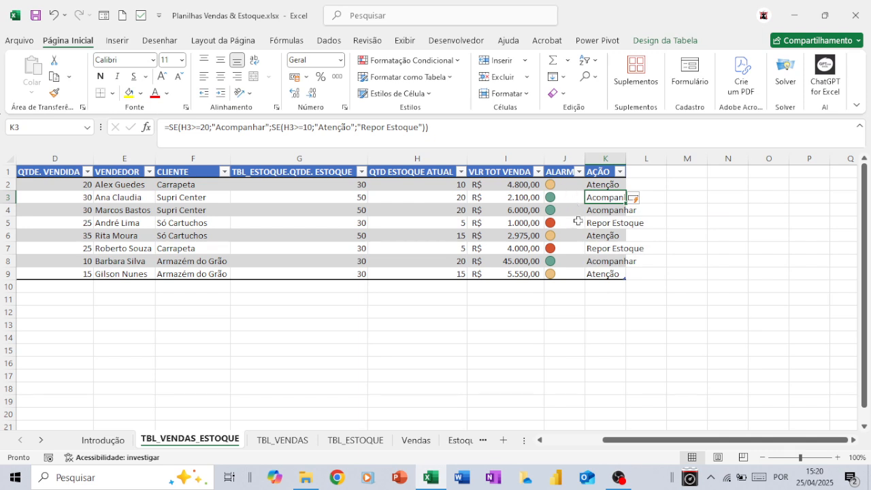
{"action": "left_click_drag", "start_coordinate": [626, 159], "coordinate": [665, 165]}
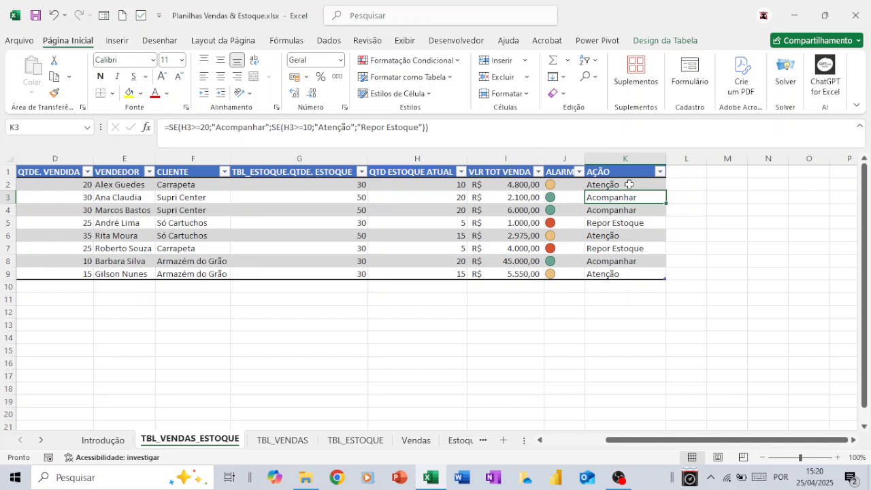
Start a new conditional formatting rule for cell K2 that uses a formula to determine which cells to format.
{"action": "left_click", "coordinate": [628, 185]}
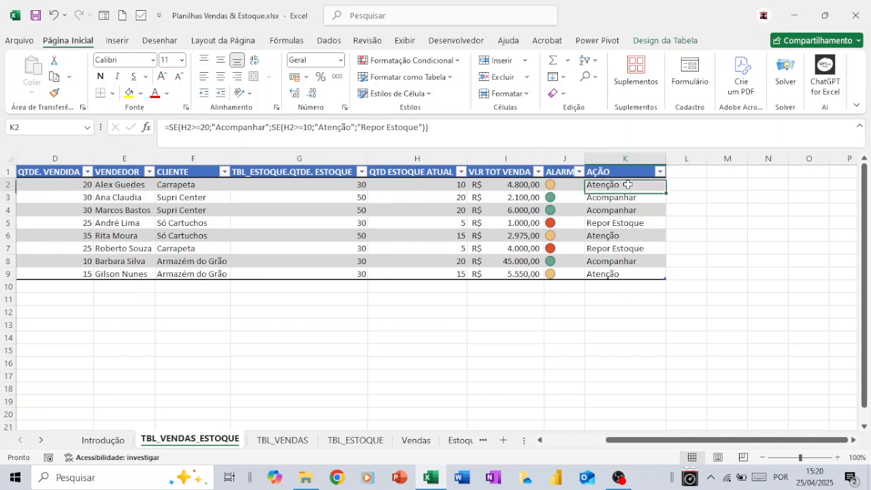
{"action": "left_click", "coordinate": [459, 62]}
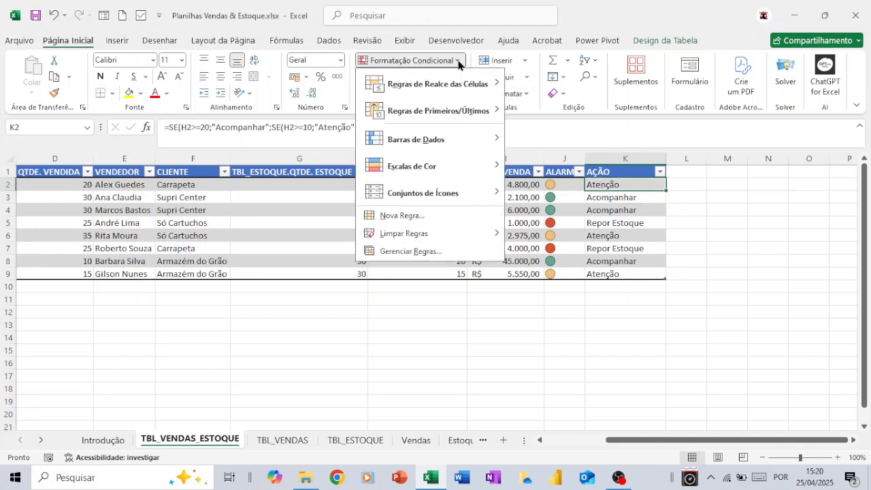
{"action": "left_click", "coordinate": [423, 217]}
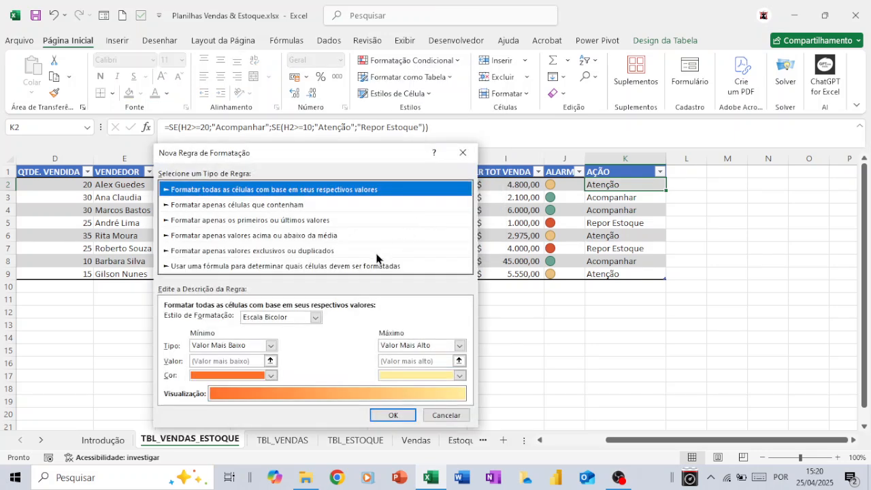
{"action": "left_click", "coordinate": [310, 266]}
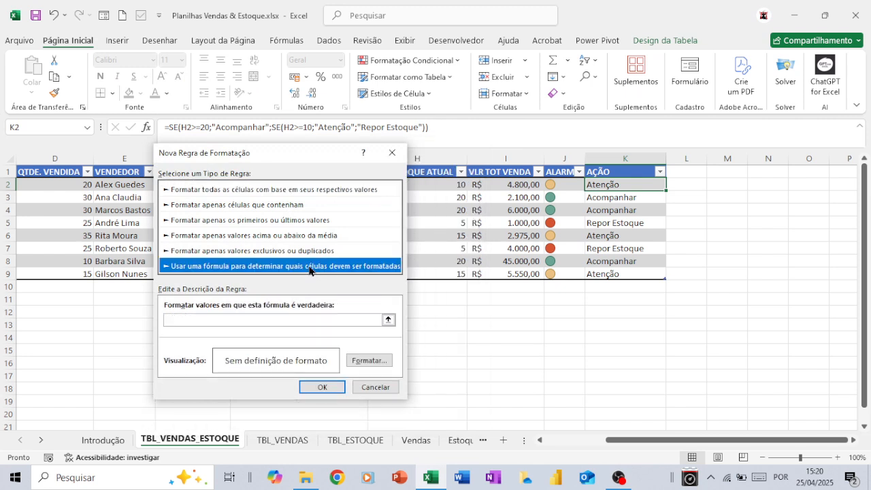
Enter =$K2="Acompanhar" as the rule's formula, with only the column reference fixed.
{"action": "left_click", "coordinate": [191, 317]}
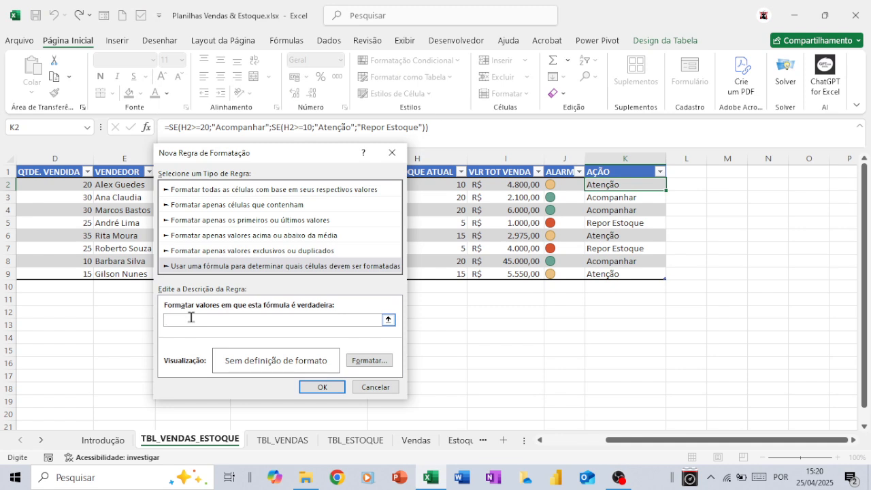
{"action": "type", "text": "="}
{"action": "type", "text": "K2"}
{"action": "key", "text": "F4"}
{"action": "key", "text": "F4"}
{"action": "key", "text": "F4"}
{"action": "type", "text": "="}
{"action": "type", "text": "\"Acompn"}
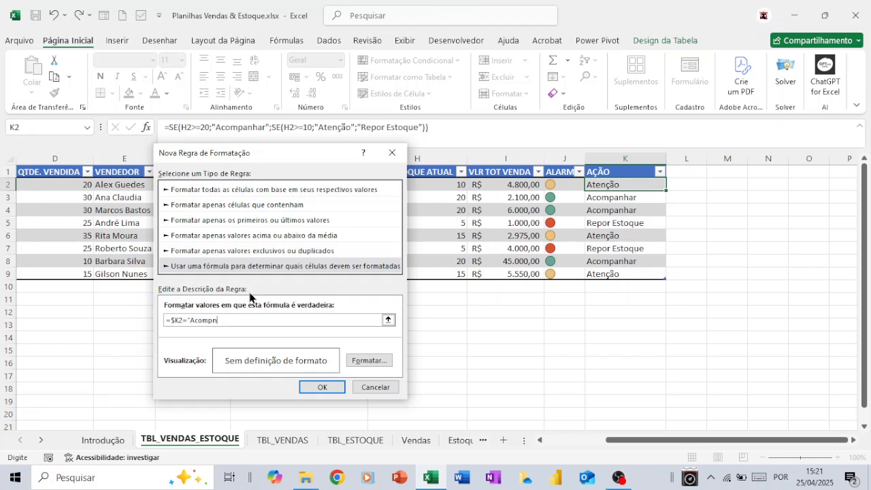
{"action": "key", "text": "BackSpace"}
{"action": "type", "text": "anah"}
{"action": "key", "text": "BackSpace"}
{"action": "key", "text": "BackSpace"}
{"action": "type", "text": "har\""}
Give the "Acompanhar" rule a bold (Negrito) orange font and create the rule.
{"action": "left_click", "coordinate": [357, 361]}
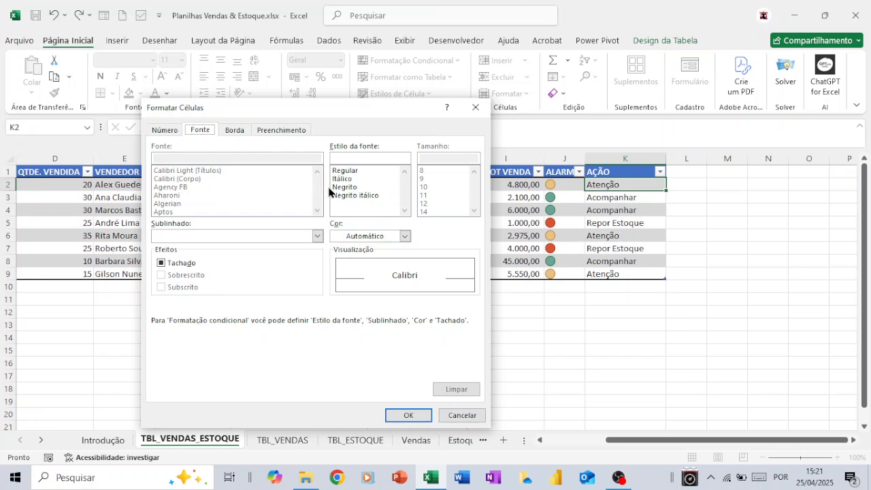
{"action": "left_click", "coordinate": [345, 188]}
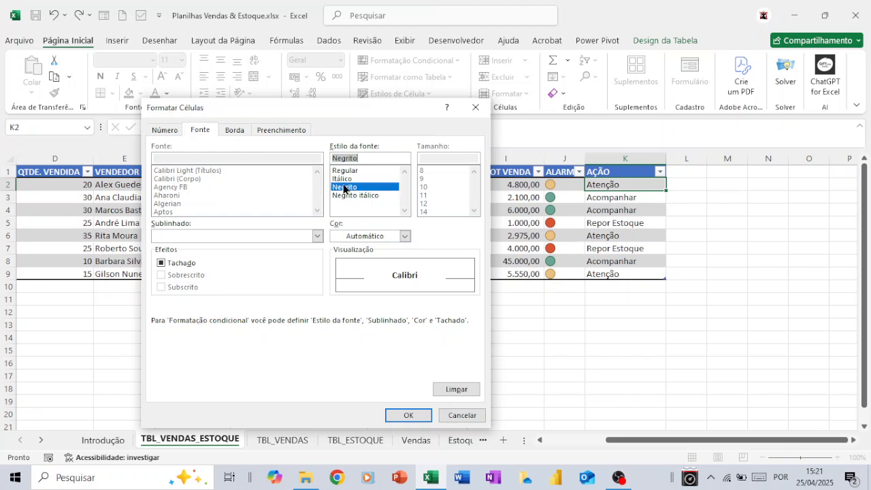
{"action": "left_click", "coordinate": [404, 236]}
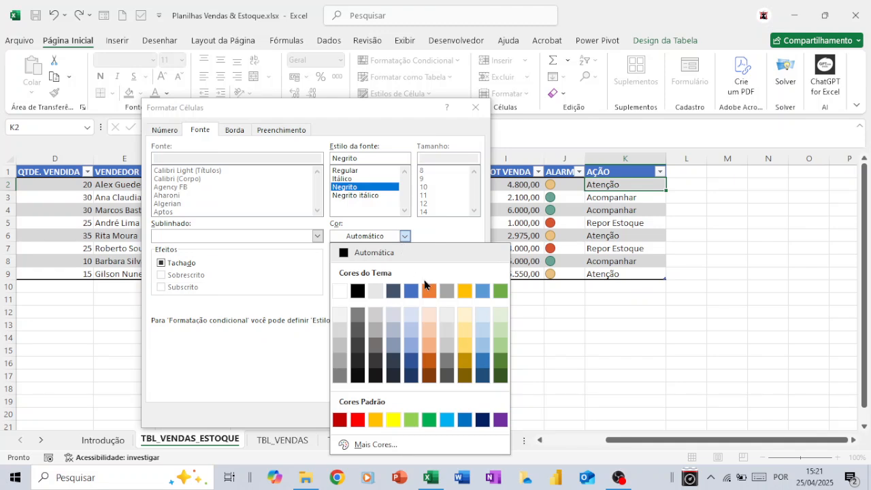
{"action": "left_click", "coordinate": [426, 290]}
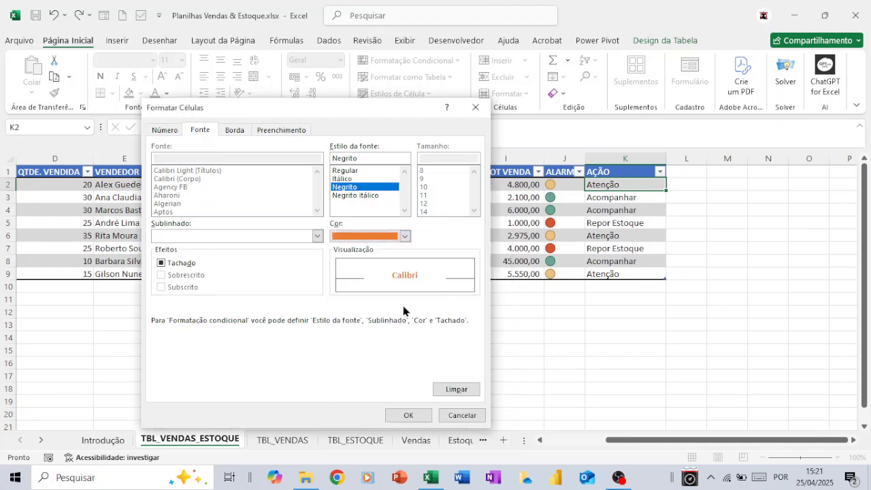
{"action": "left_click", "coordinate": [412, 416]}
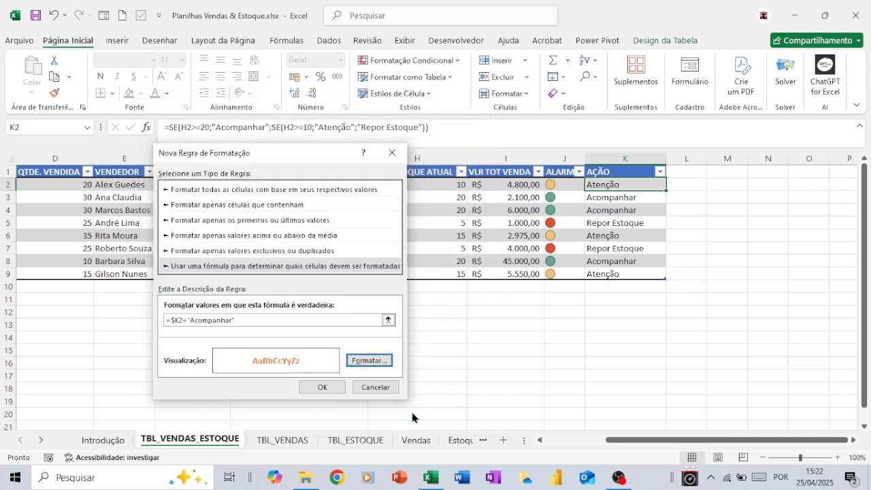
{"action": "left_click", "coordinate": [326, 388]}
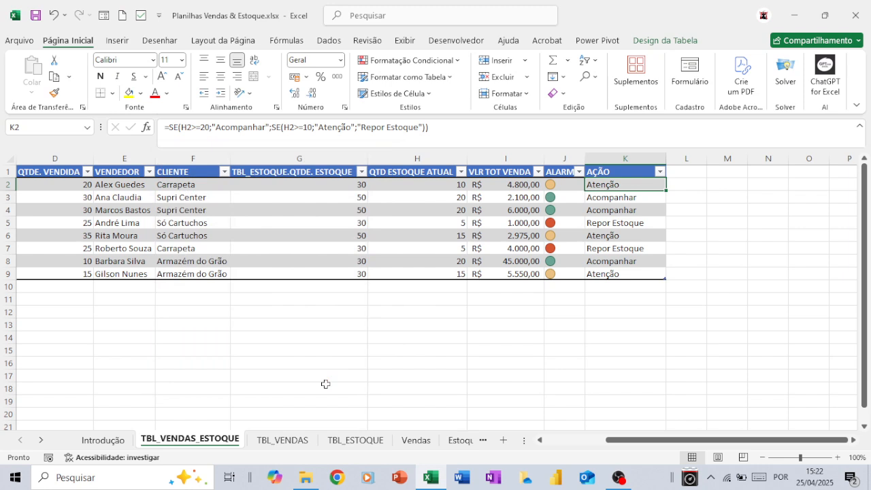
Edit the existing "Acompanhar" rule to use the standard green font colour, and apply the change.
{"action": "left_click", "coordinate": [456, 61]}
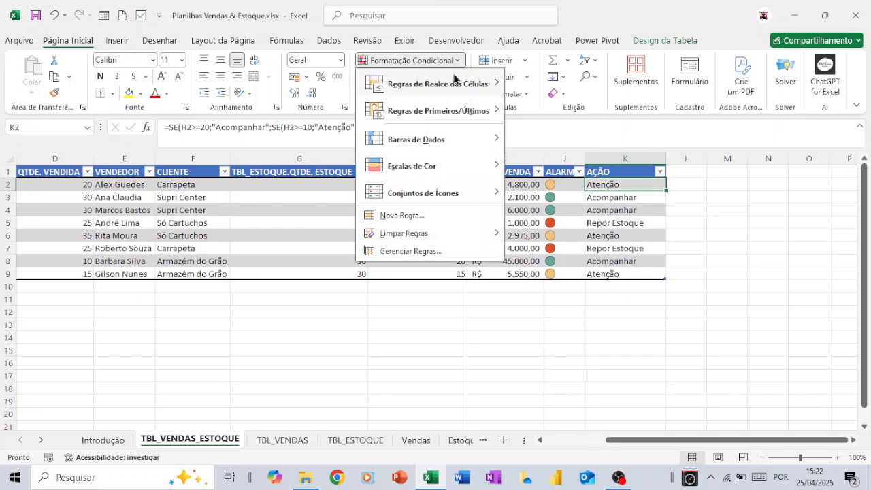
{"action": "left_click", "coordinate": [416, 252]}
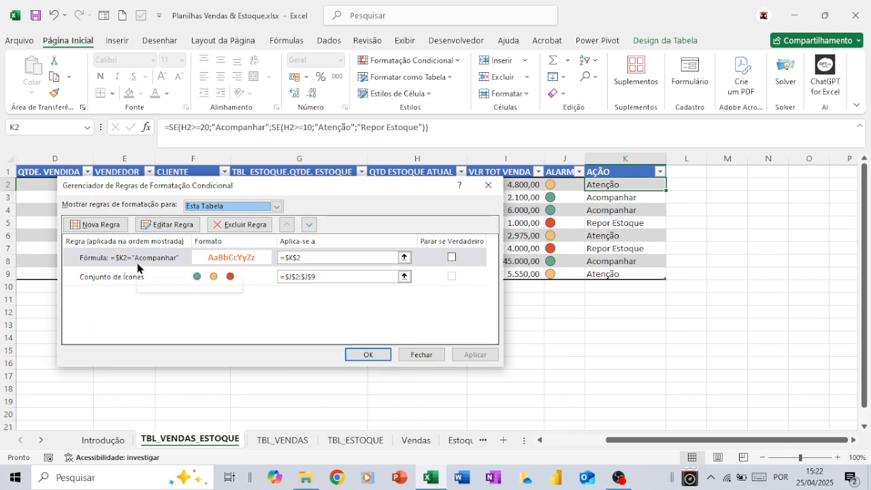
{"action": "left_click", "coordinate": [139, 259]}
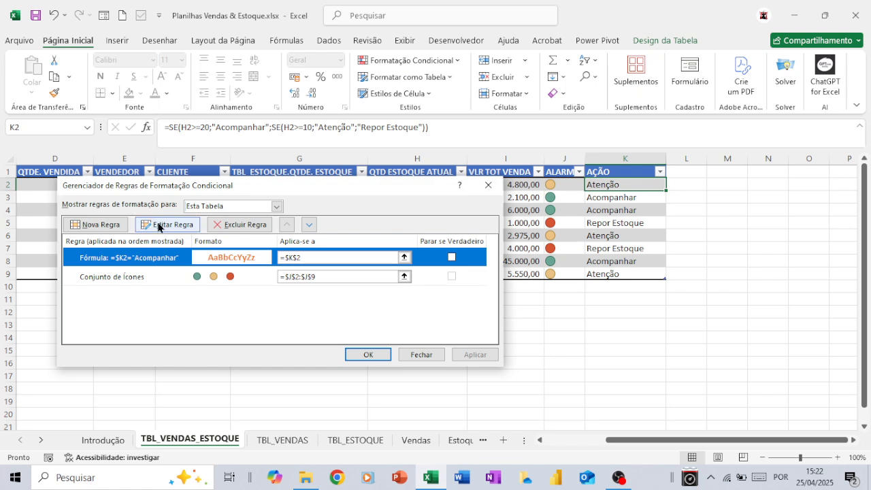
{"action": "left_click", "coordinate": [159, 225]}
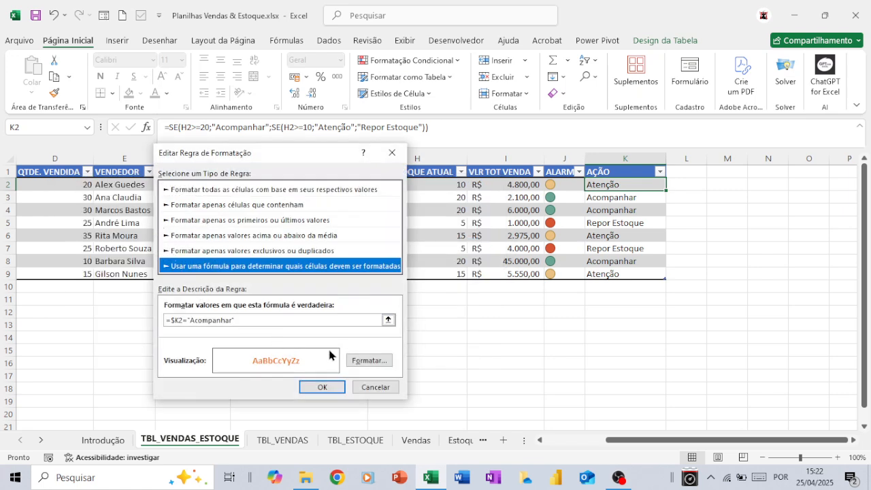
{"action": "left_click", "coordinate": [352, 361]}
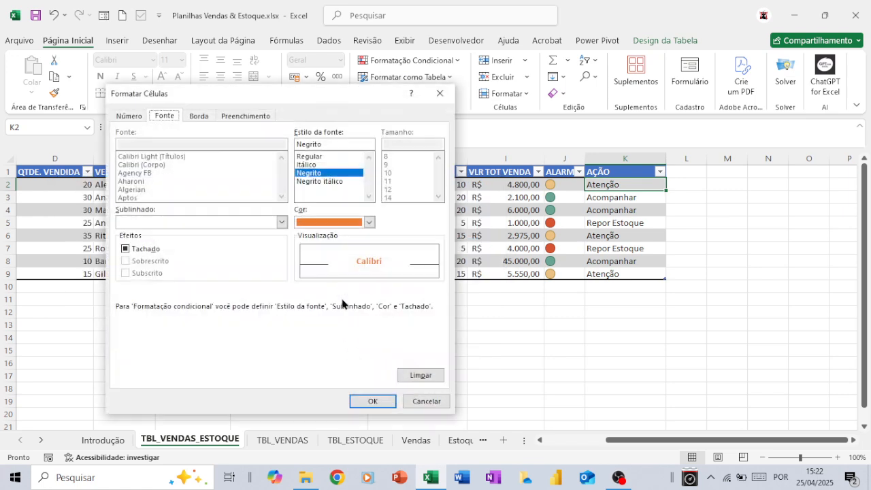
{"action": "left_click", "coordinate": [368, 222]}
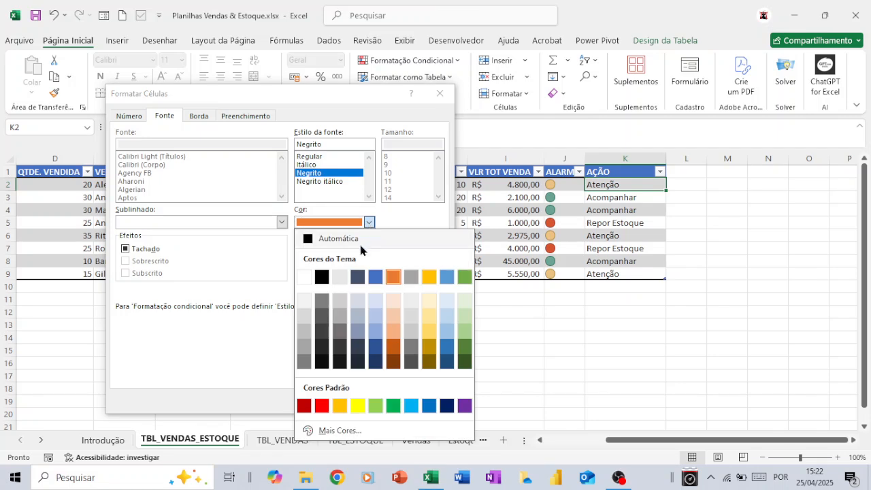
{"action": "left_click", "coordinate": [394, 407]}
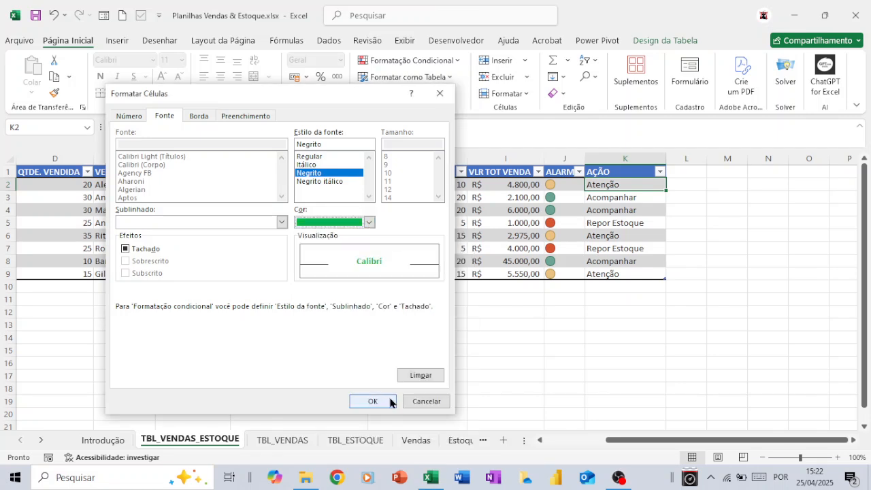
{"action": "left_click", "coordinate": [382, 400]}
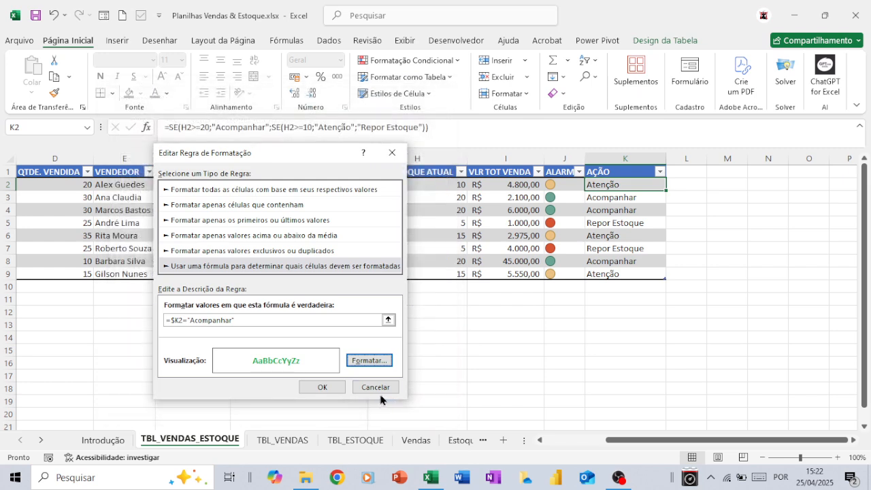
{"action": "left_click", "coordinate": [323, 386]}
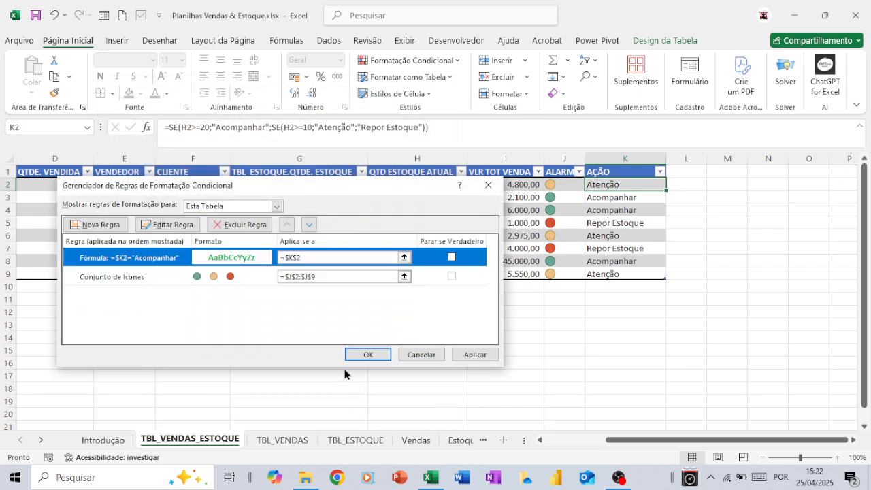
{"action": "left_click", "coordinate": [468, 355]}
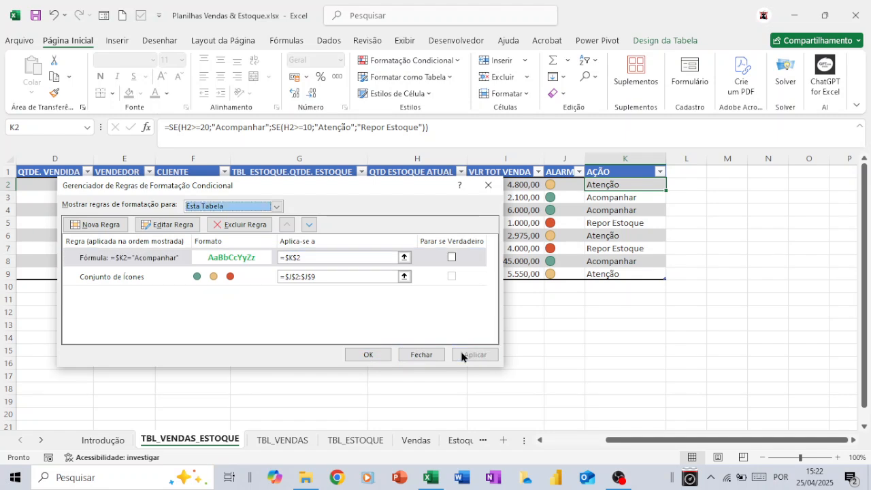
{"action": "left_click", "coordinate": [372, 356]}
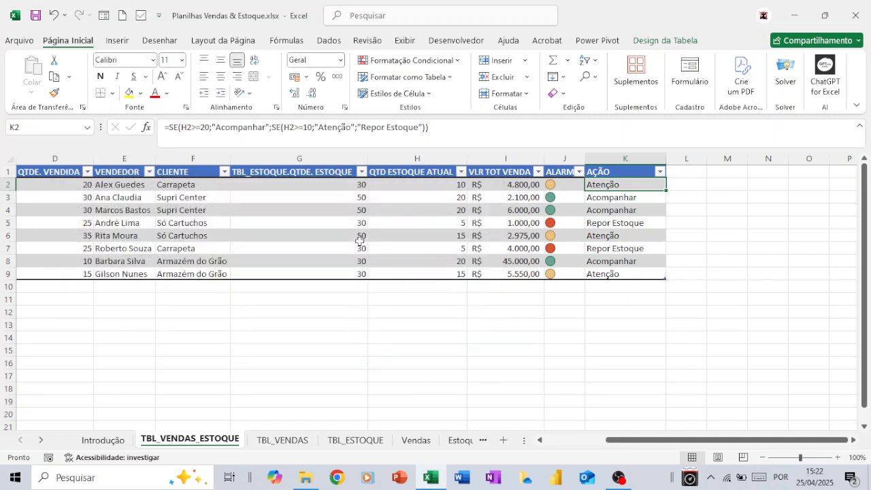
Start another formula-based formatting rule for K2 with the formula =$K2="Atenção".
{"action": "left_click", "coordinate": [451, 62]}
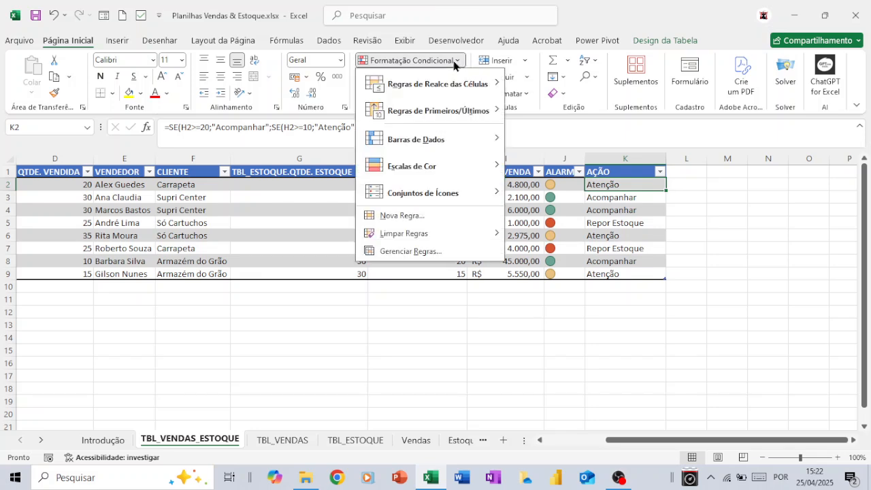
{"action": "left_click", "coordinate": [400, 215]}
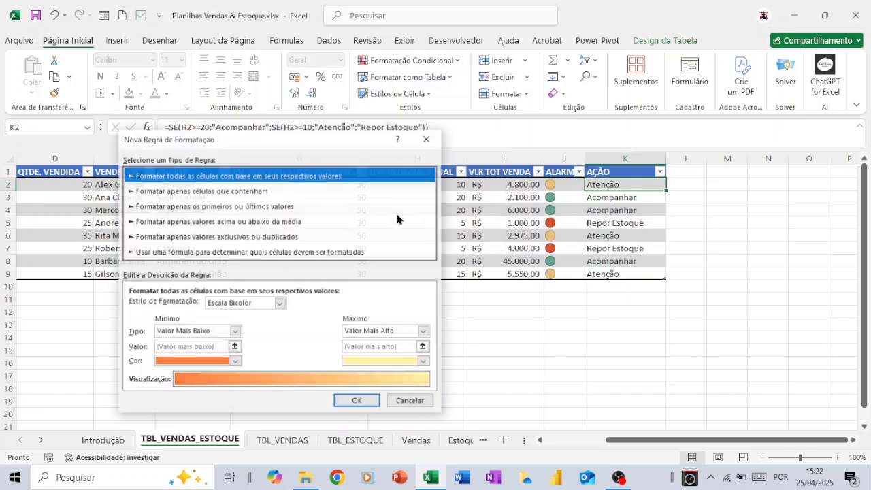
{"action": "left_click", "coordinate": [253, 252]}
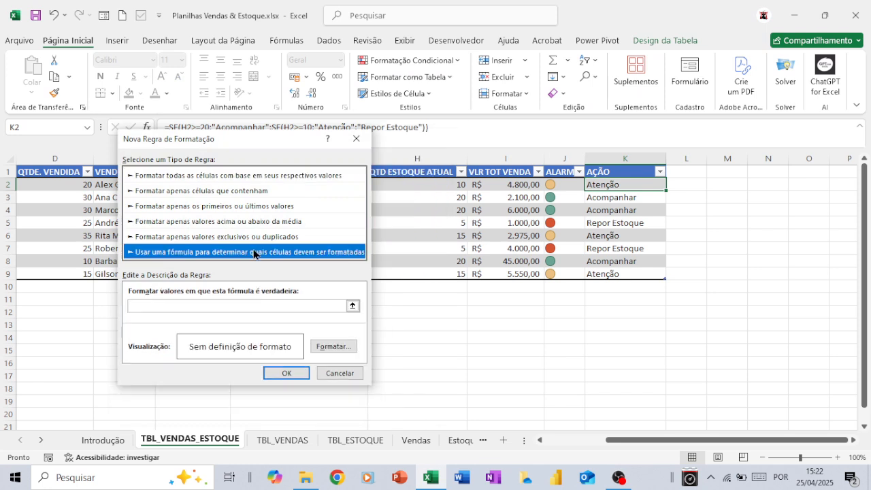
{"action": "left_click", "coordinate": [165, 305]}
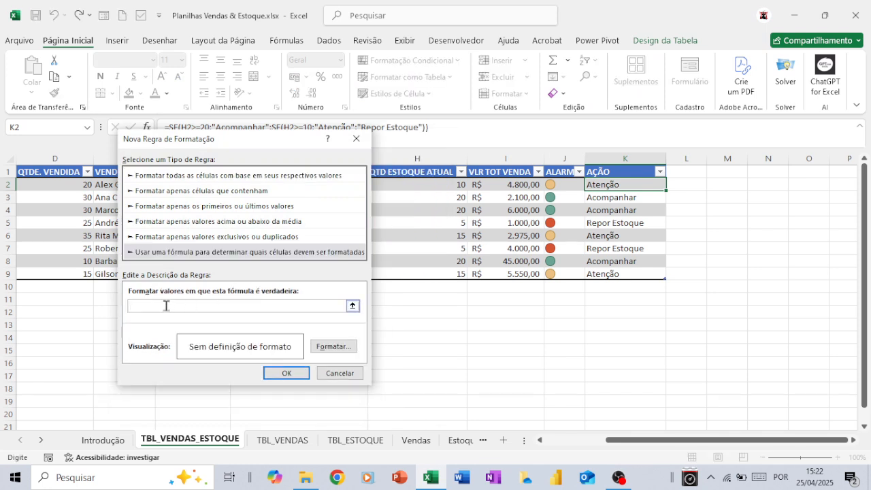
{"action": "type", "text": "=k2"}
{"action": "key", "text": "F4"}
{"action": "key", "text": "F4"}
{"action": "key", "text": "F4"}
{"action": "type", "text": "="}
{"action": "type", "text": "\""}
{"action": "type", "text": "Aten"}
{"action": "type", "text": "c"}
{"action": "type", "text": "ão"}
{"action": "type", "text": "\""}
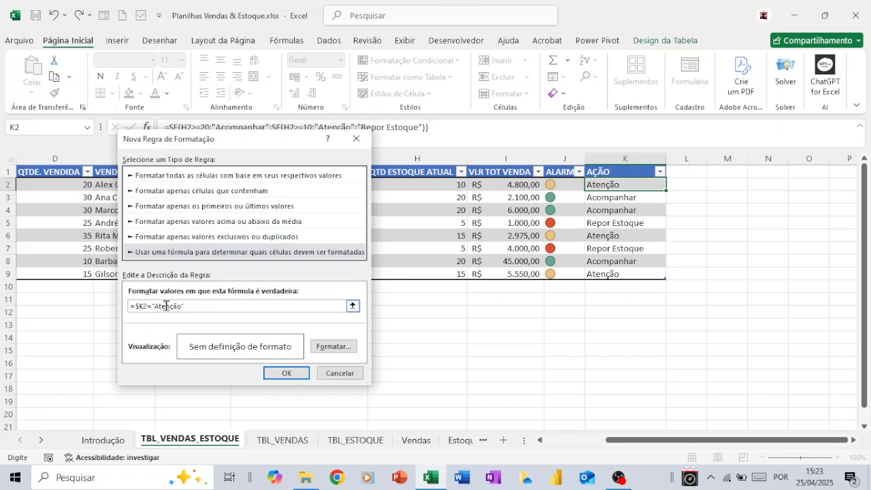
Give the "Atenção" rule a bold (Negrito) orange font and create the rule.
{"action": "left_click", "coordinate": [321, 346]}
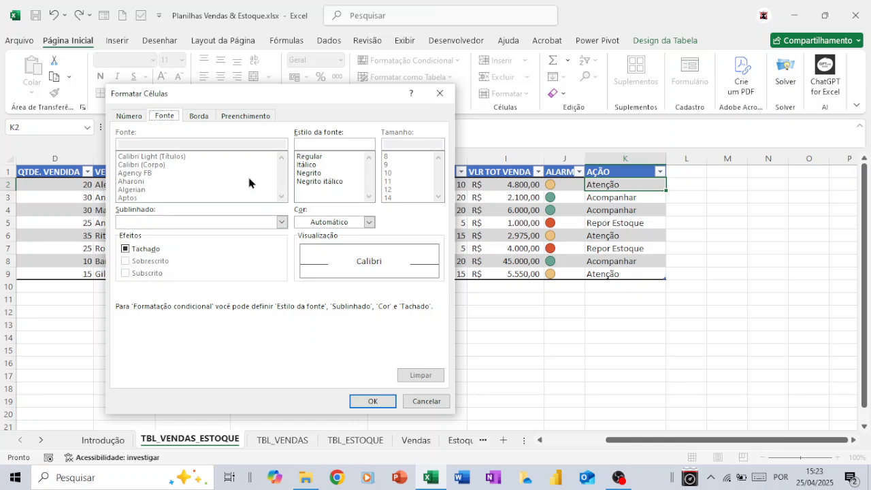
{"action": "left_click", "coordinate": [304, 174]}
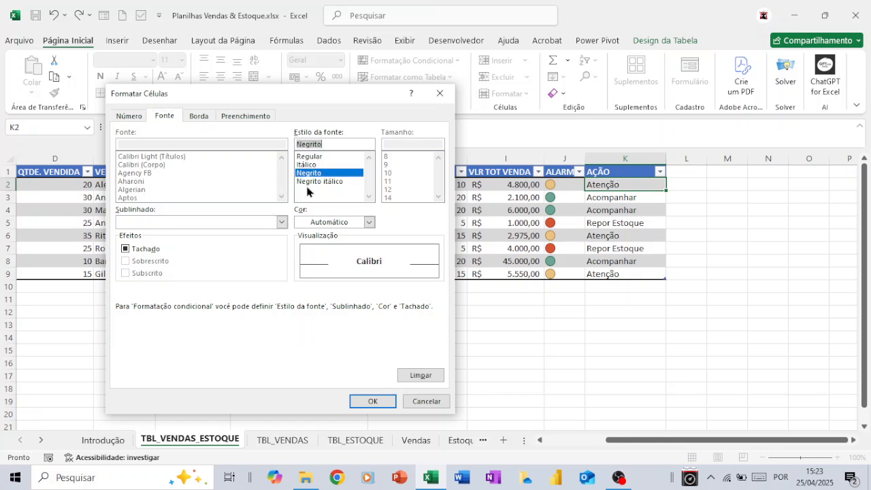
{"action": "left_click", "coordinate": [368, 223]}
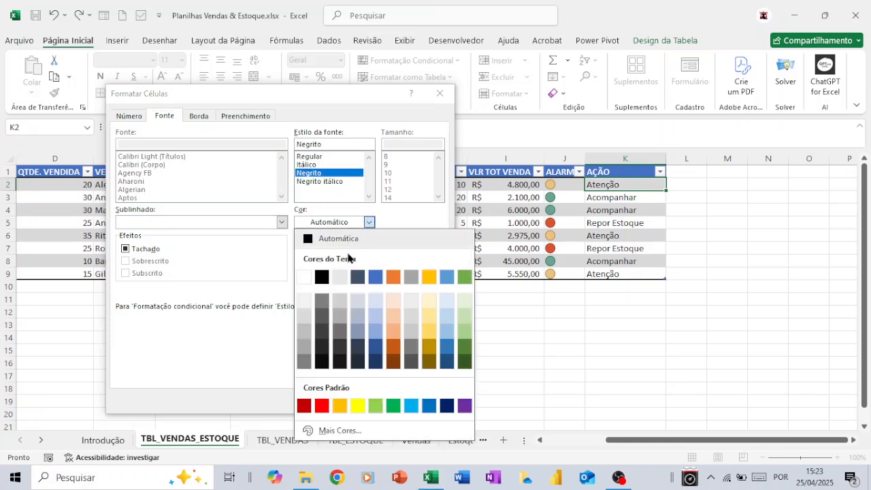
{"action": "left_click", "coordinate": [389, 277]}
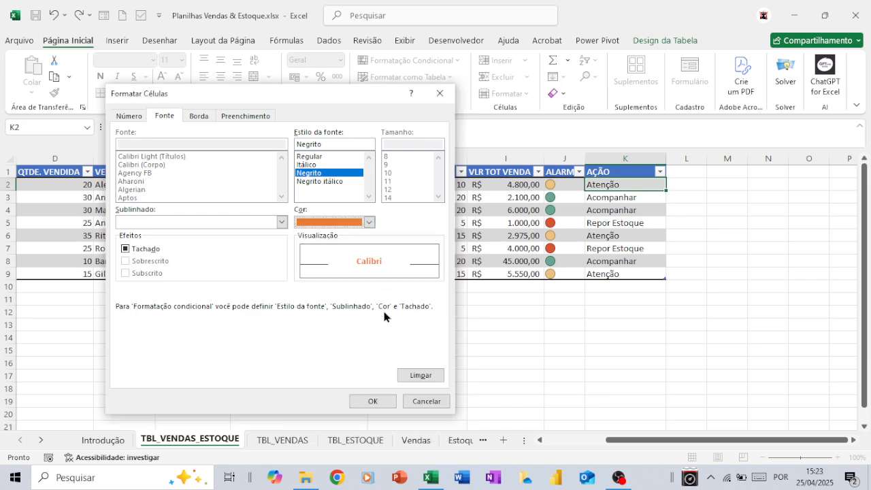
{"action": "left_click", "coordinate": [378, 400]}
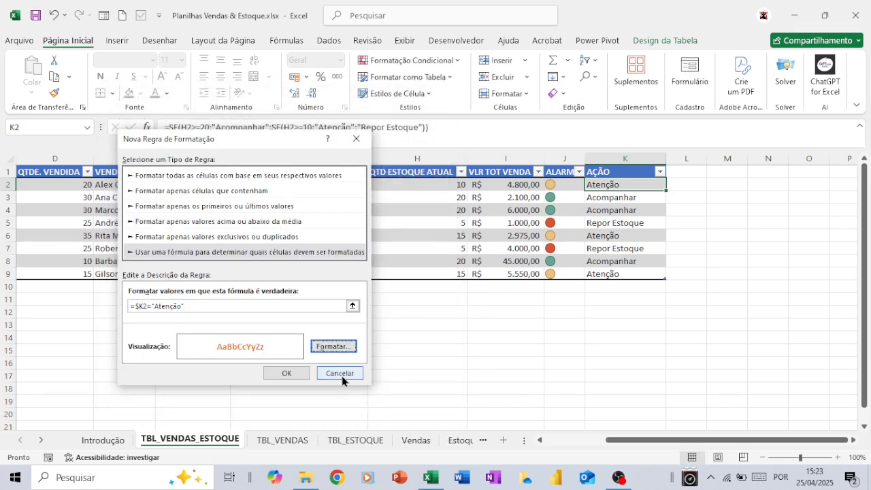
{"action": "left_click", "coordinate": [287, 372]}
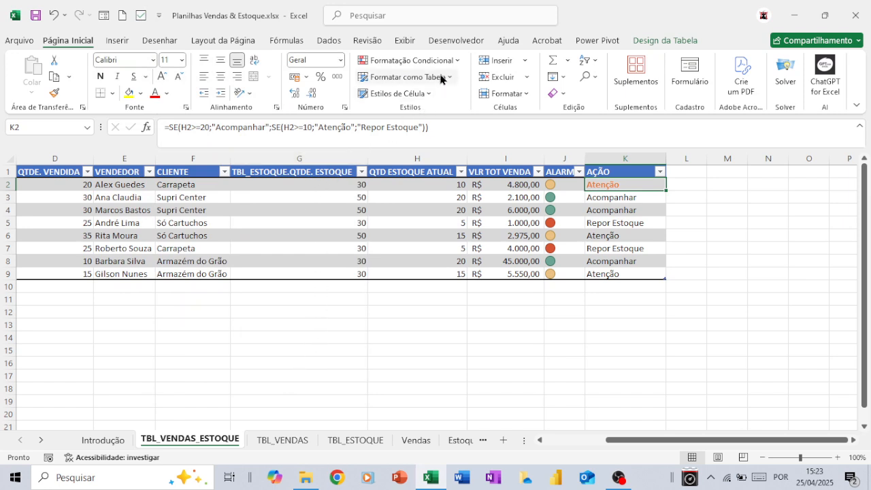
Start another formula-based conditional formatting rule for K2 with the formula =$K2="Repor Estoque".
{"action": "left_click", "coordinate": [458, 63]}
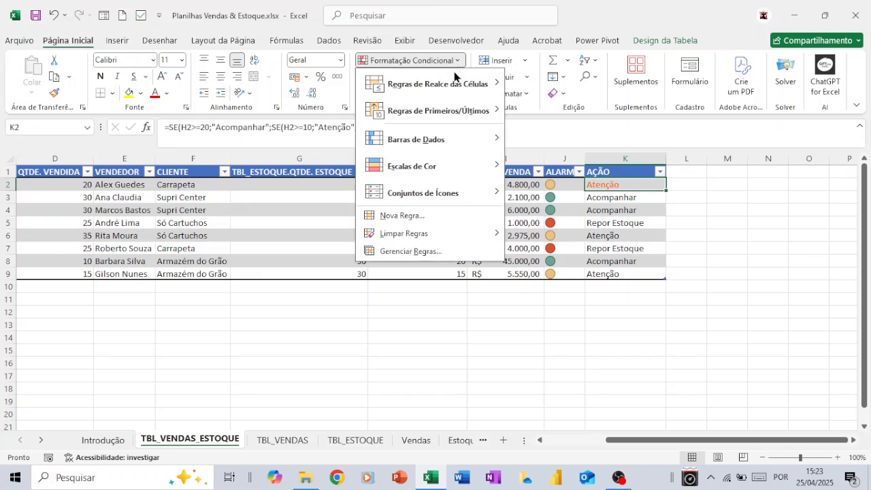
{"action": "left_click", "coordinate": [410, 215]}
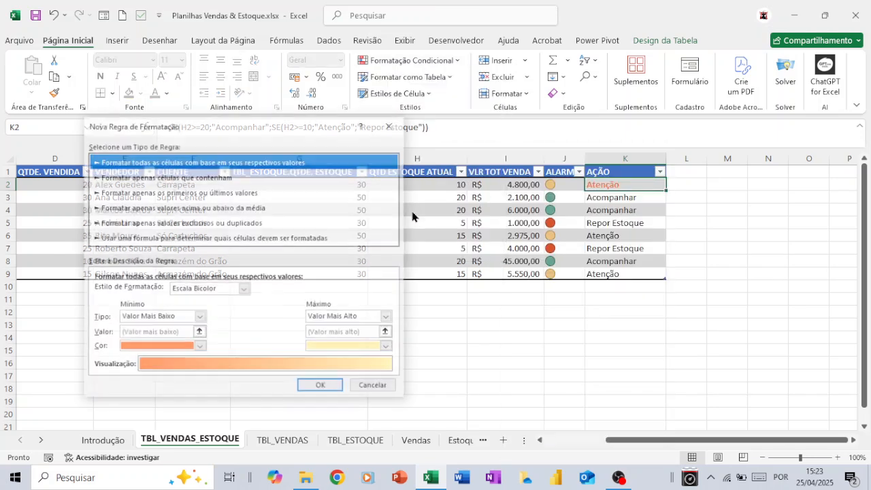
{"action": "left_click", "coordinate": [268, 238]}
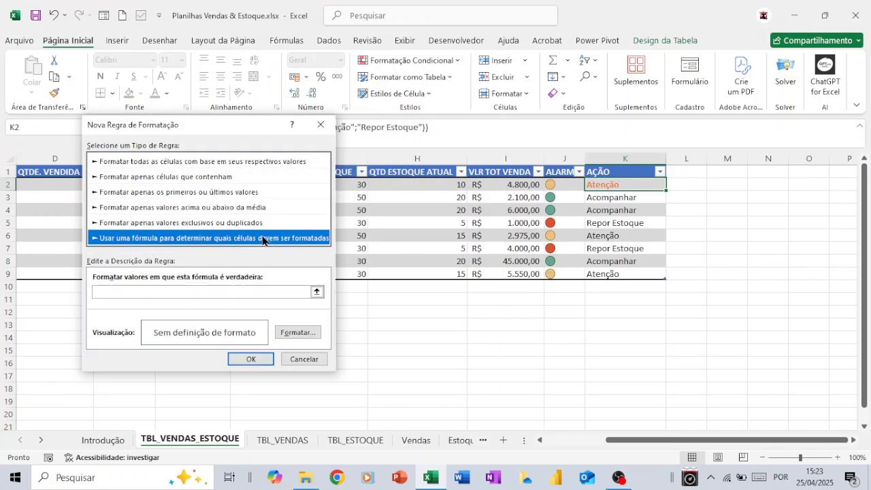
{"action": "left_click", "coordinate": [138, 289]}
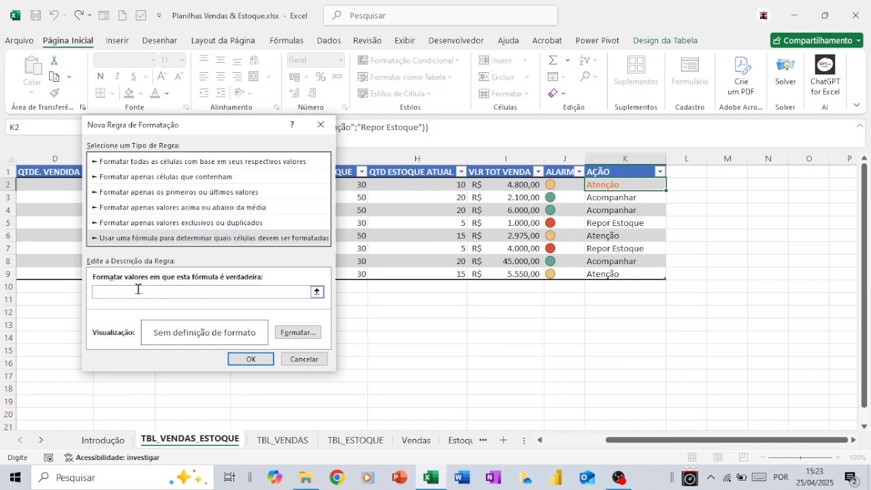
{"action": "type", "text": "=k2"}
{"action": "key", "text": "F4"}
{"action": "key", "text": "F4"}
{"action": "key", "text": "F4"}
{"action": "type", "text": "=\"Repor Estoque"}
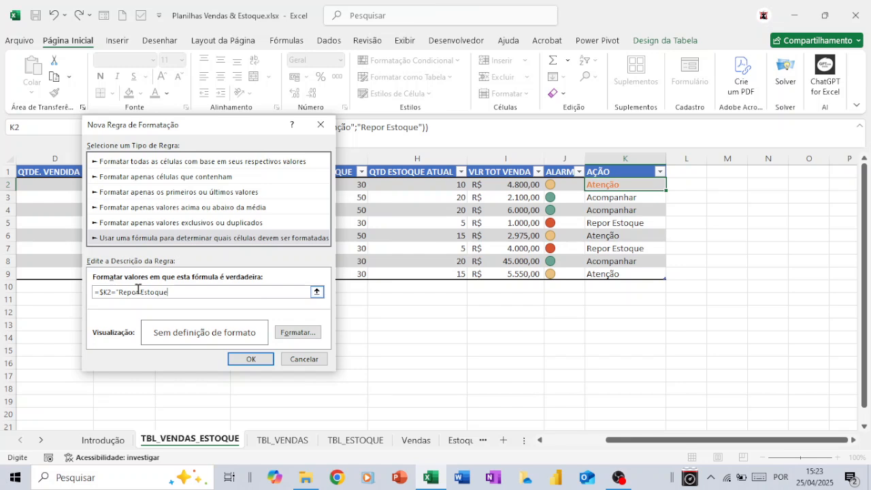
{"action": "type", "text": "\""}
Give the "Repor Estoque" rule a bold (Negrito) font in the standard dark red and create the rule.
{"action": "left_click", "coordinate": [293, 333]}
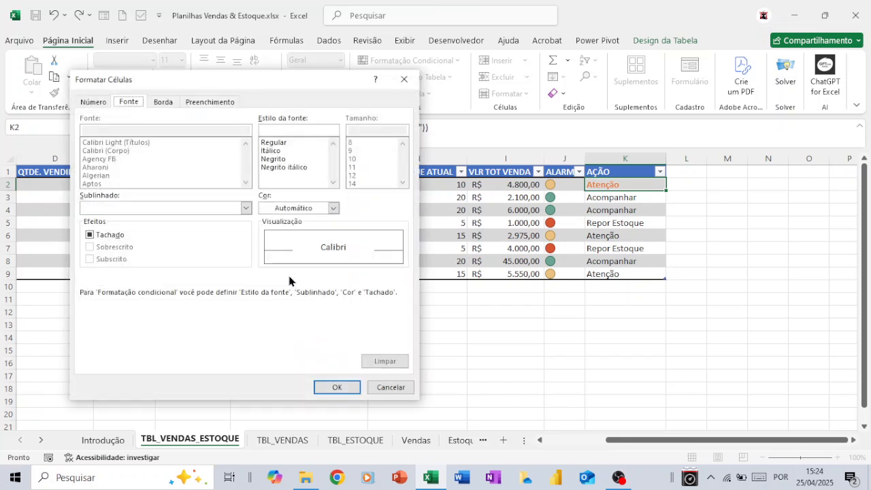
{"action": "left_click", "coordinate": [278, 161]}
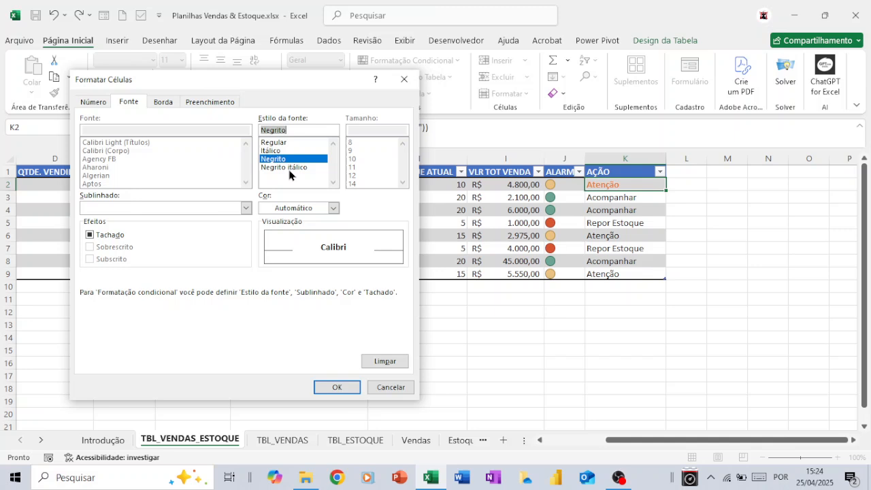
{"action": "left_click", "coordinate": [333, 209]}
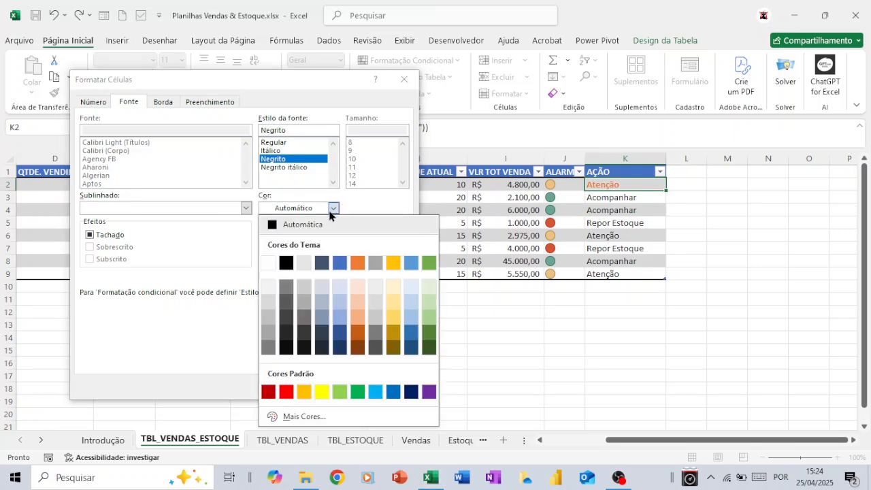
{"action": "left_click", "coordinate": [358, 391]}
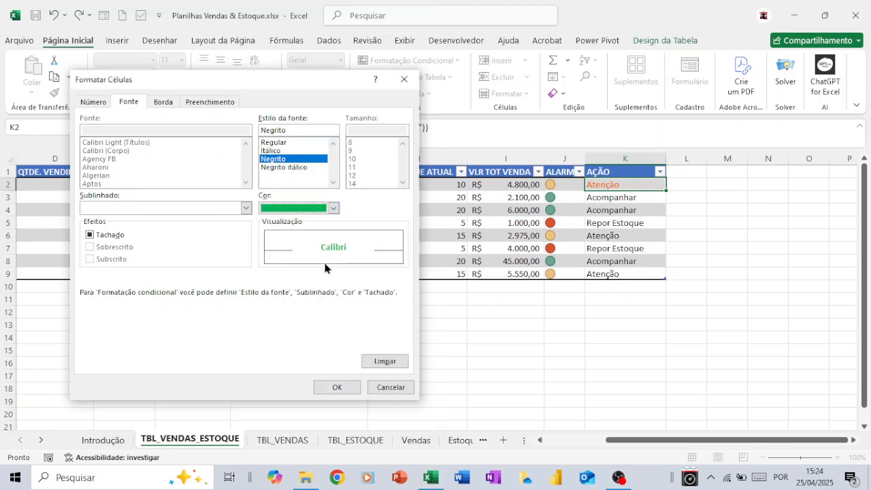
{"action": "left_click", "coordinate": [333, 208]}
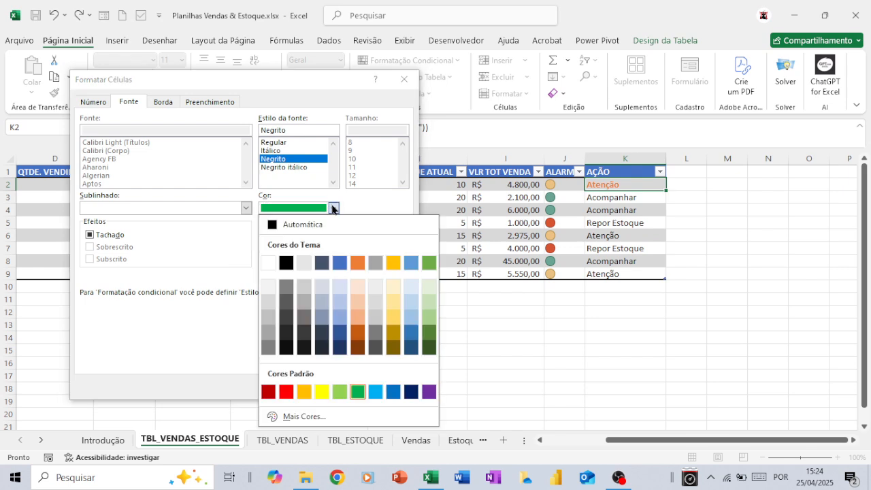
{"action": "left_click", "coordinate": [268, 392]}
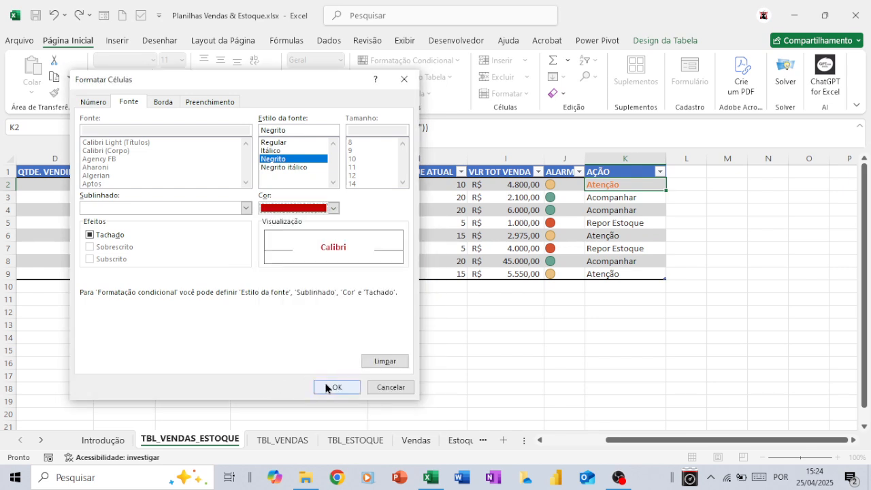
{"action": "left_click", "coordinate": [330, 386]}
{"action": "left_click", "coordinate": [253, 360]}
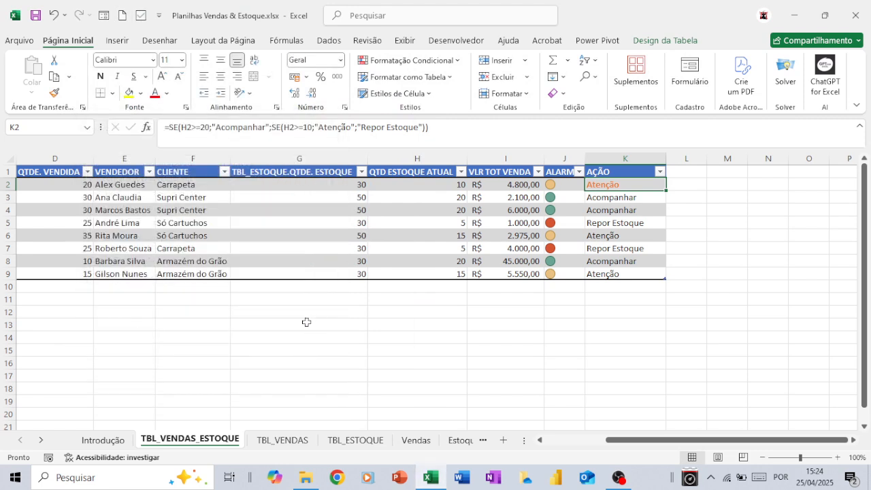
Copy the formatting of K2 to the rest of the AÇÃO column, K3:K9, and deselect the range.
{"action": "left_click", "coordinate": [55, 93]}
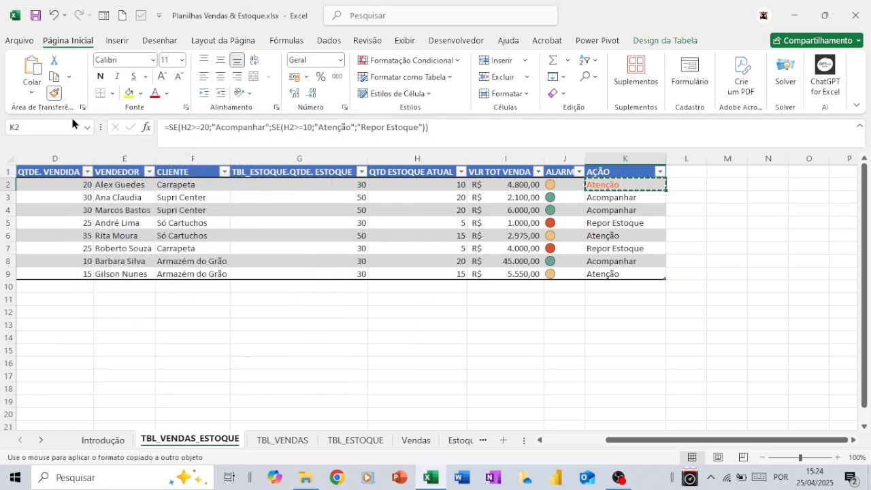
{"action": "mouse_move", "coordinate": [596, 195]}
{"action": "left_mouse_down"}
{"action": "mouse_move", "coordinate": [606, 273]}
{"action": "mouse_move", "coordinate": [598, 272]}
{"action": "left_mouse_up"}
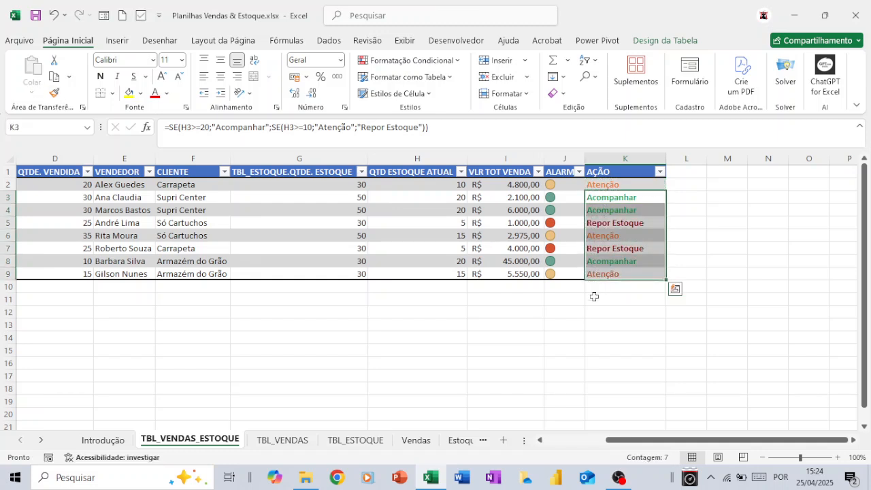
{"action": "left_click", "coordinate": [592, 296]}
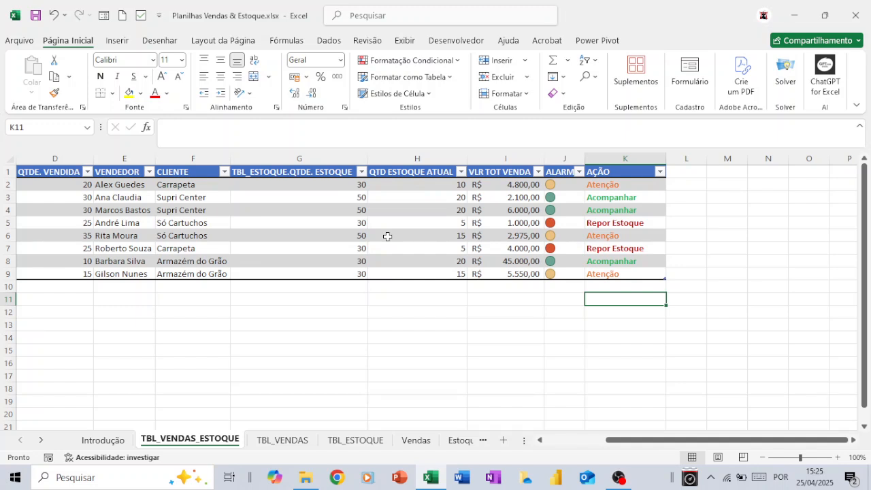
Filter the AÇÃO column to show only "Repor Estoque" and review the filtered rows across all columns.
{"action": "left_click", "coordinate": [660, 172]}
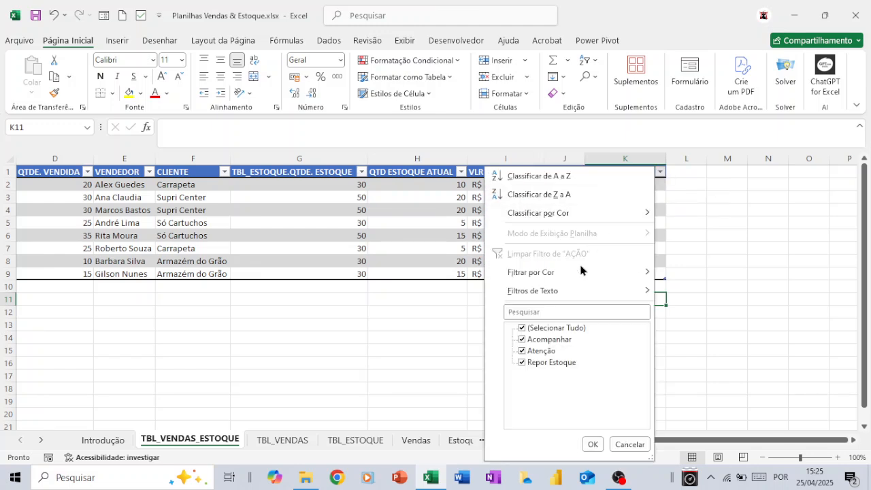
{"action": "left_click", "coordinate": [523, 329]}
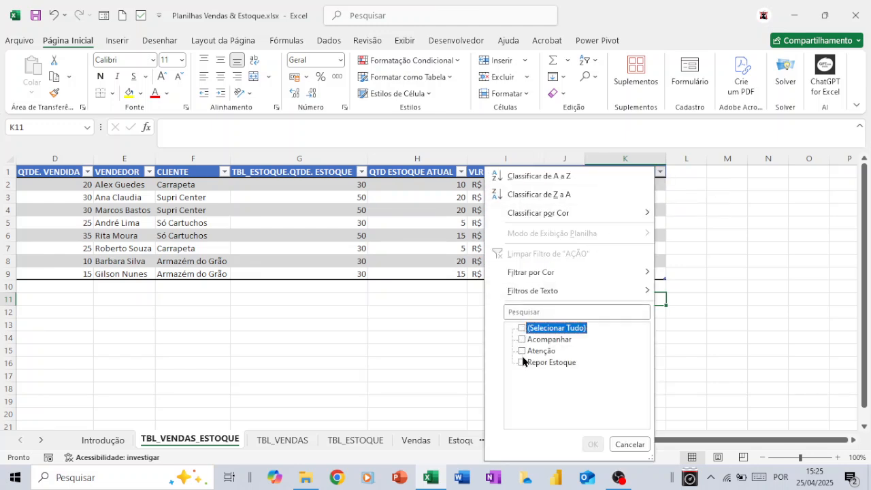
{"action": "left_click", "coordinate": [522, 362]}
{"action": "left_click", "coordinate": [591, 443]}
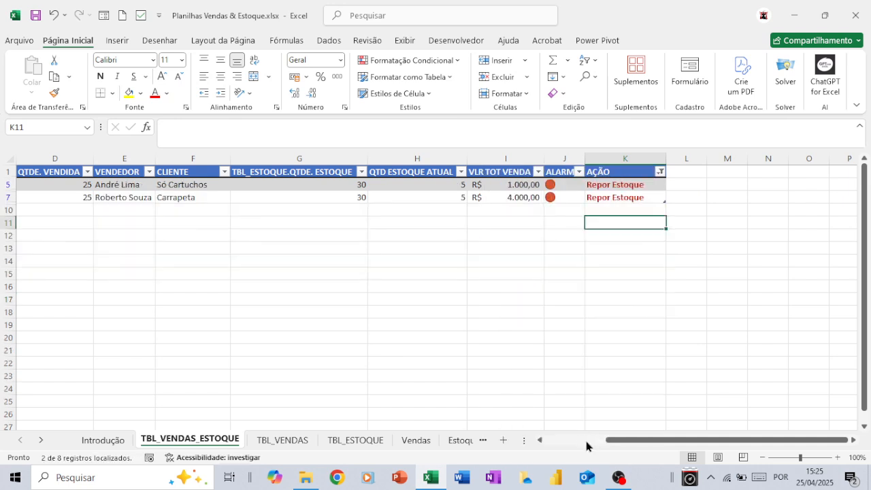
{"action": "left_click", "coordinate": [540, 440]}
{"action": "left_click", "coordinate": [539, 442]}
{"action": "left_click", "coordinate": [538, 443]}
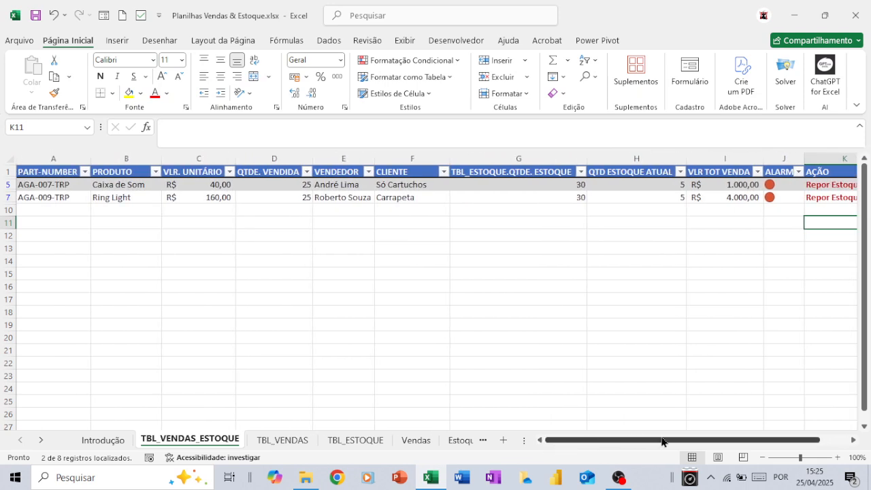
{"action": "left_click", "coordinate": [852, 441]}
{"action": "left_click", "coordinate": [852, 441]}
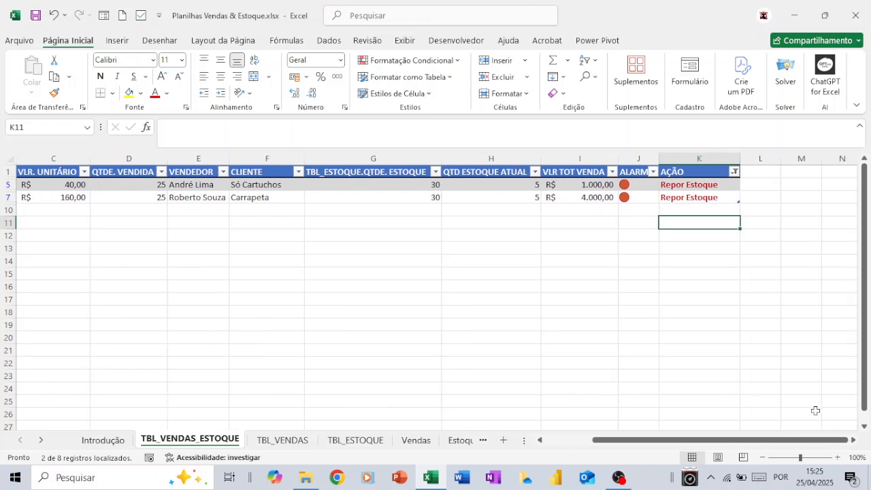
Restore all values in the AÇÃO column's filter.
{"action": "left_click", "coordinate": [735, 172]}
{"action": "left_click", "coordinate": [596, 328]}
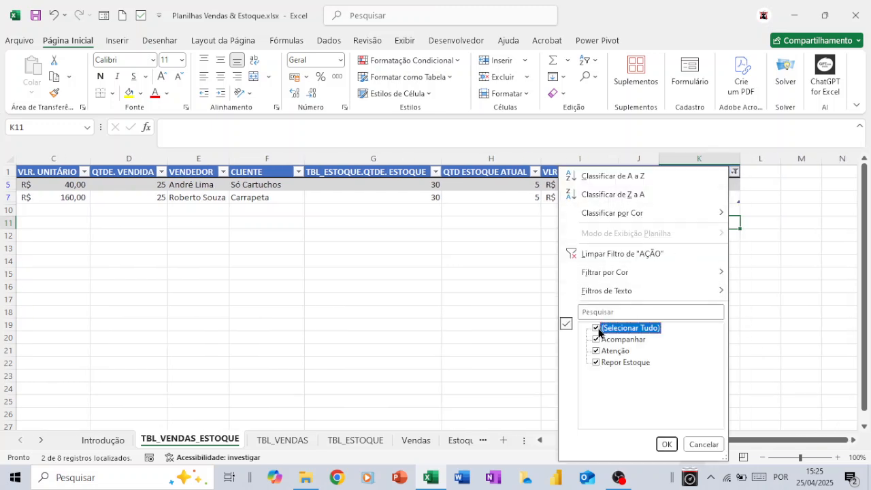
{"action": "left_click", "coordinate": [665, 445]}
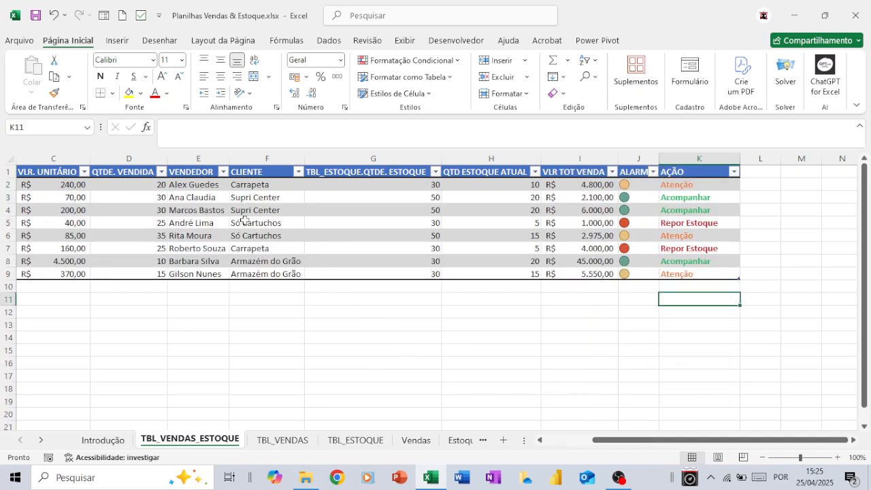
Filter the CLIENTE column to show only Supri Center and select the visible VLR TOT VENDA amounts to check their sum.
{"action": "left_click", "coordinate": [299, 172]}
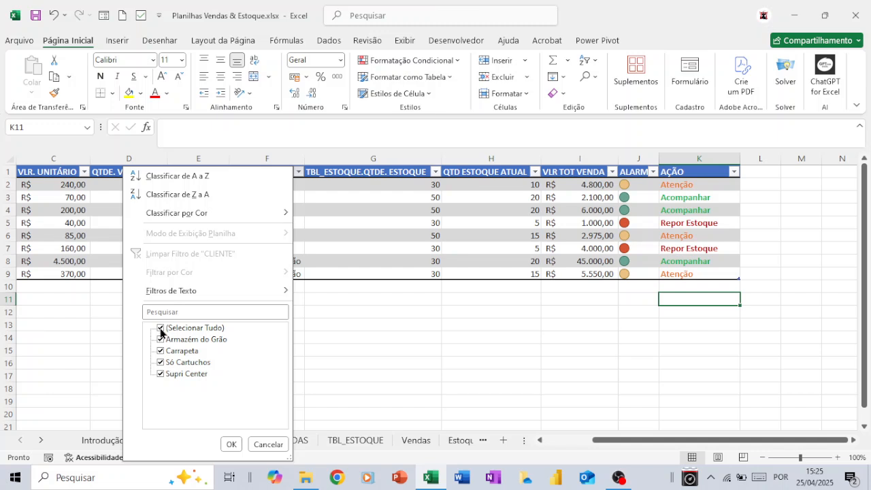
{"action": "left_click", "coordinate": [162, 328]}
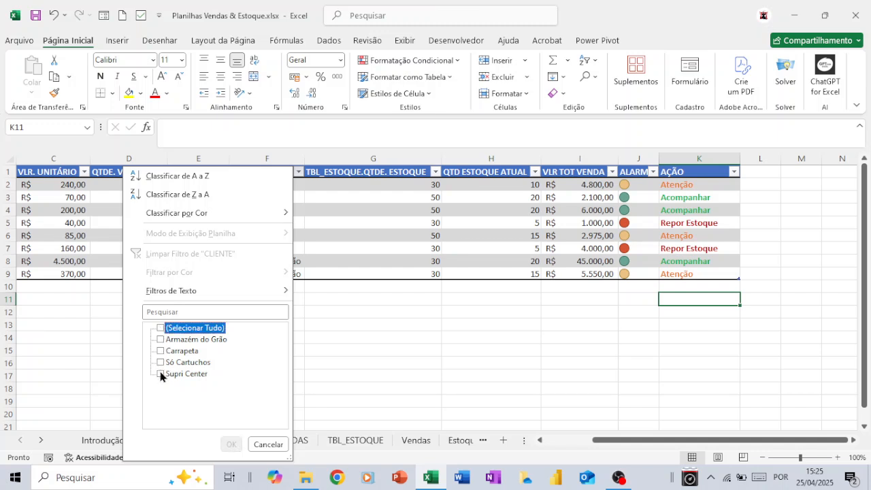
{"action": "left_click", "coordinate": [161, 374]}
{"action": "left_click", "coordinate": [230, 444]}
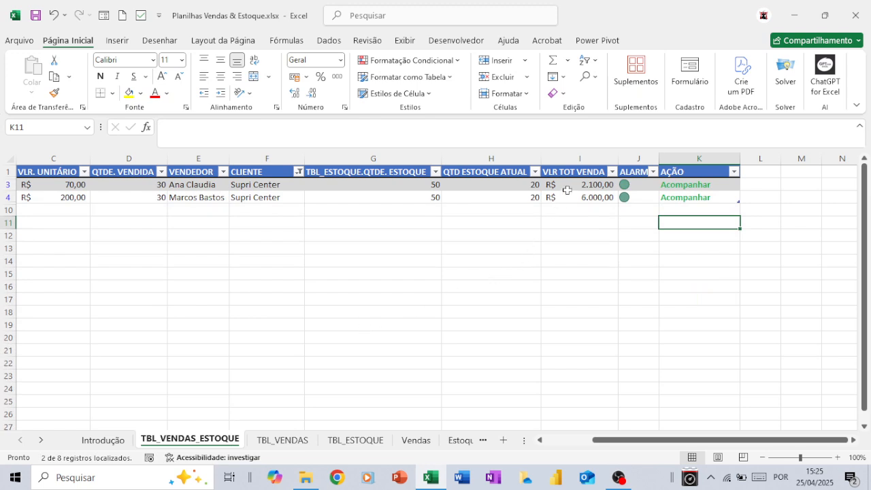
{"action": "left_click_drag", "start_coordinate": [567, 186], "coordinate": [566, 193]}
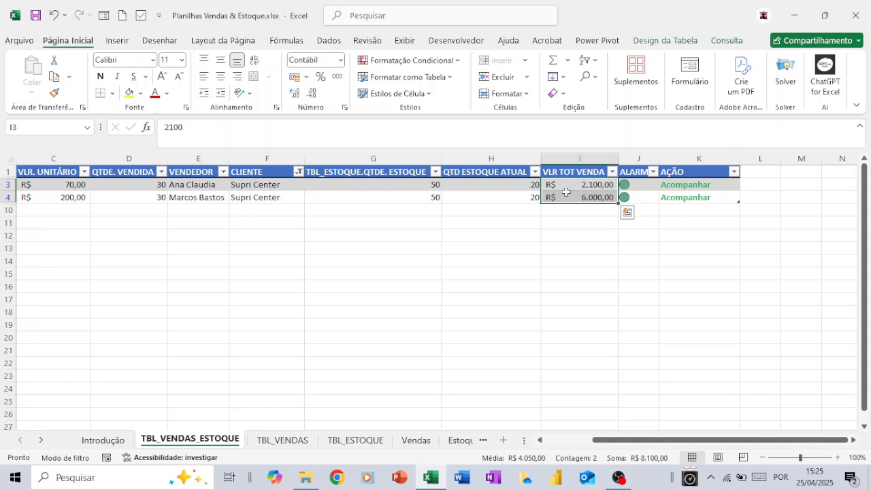
{"action": "left_click", "coordinate": [565, 185]}
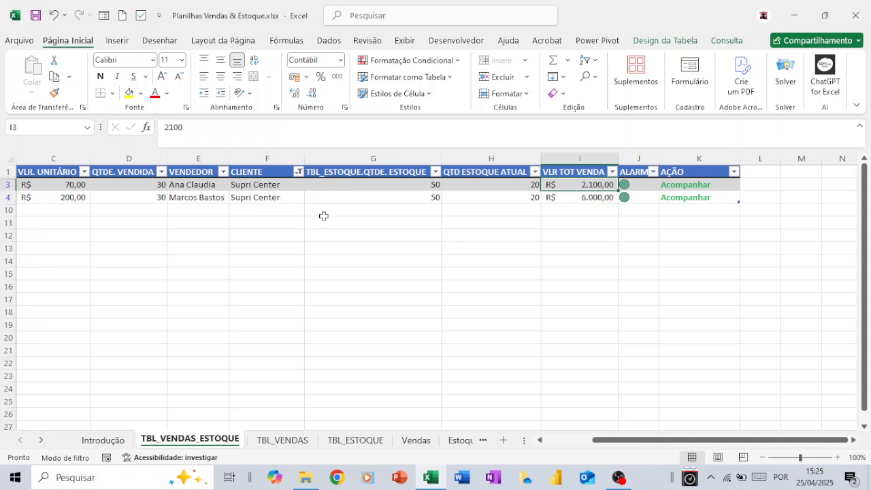
Reselect every client in the CLIENTE column's filter.
{"action": "left_click", "coordinate": [298, 171]}
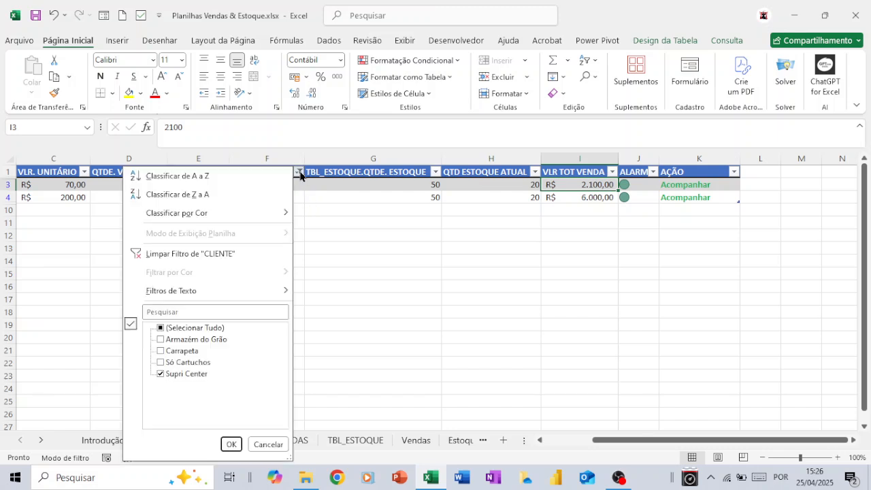
{"action": "left_click", "coordinate": [161, 327]}
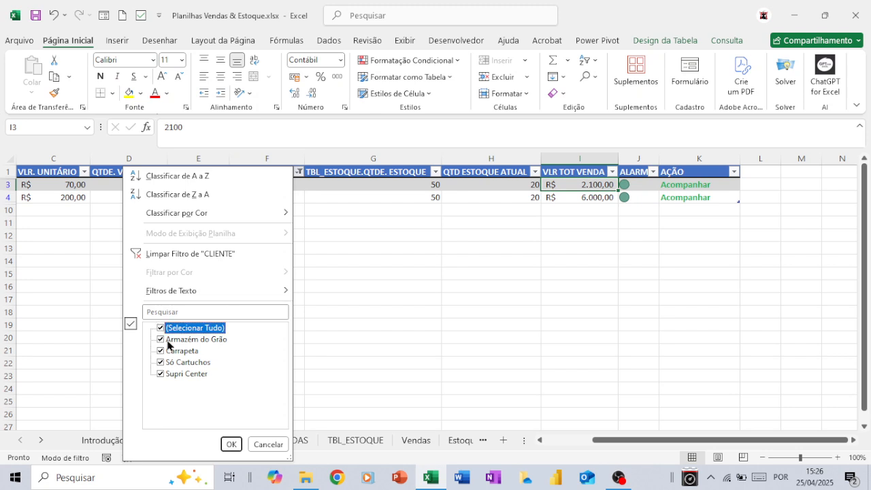
{"action": "left_click", "coordinate": [231, 444]}
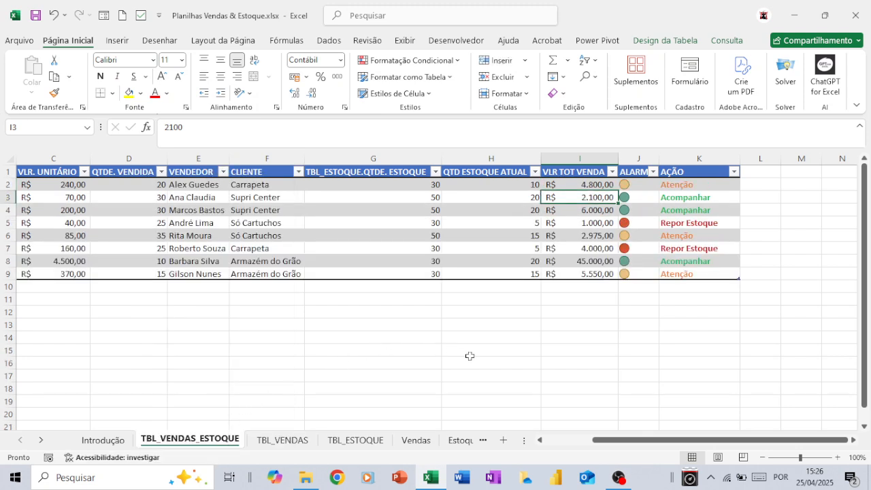
Review the merged table against the Estoque and Vendas source sheets, and finish on the Tela Final sheet.
{"action": "left_click", "coordinate": [544, 441]}
{"action": "left_click", "coordinate": [544, 441]}
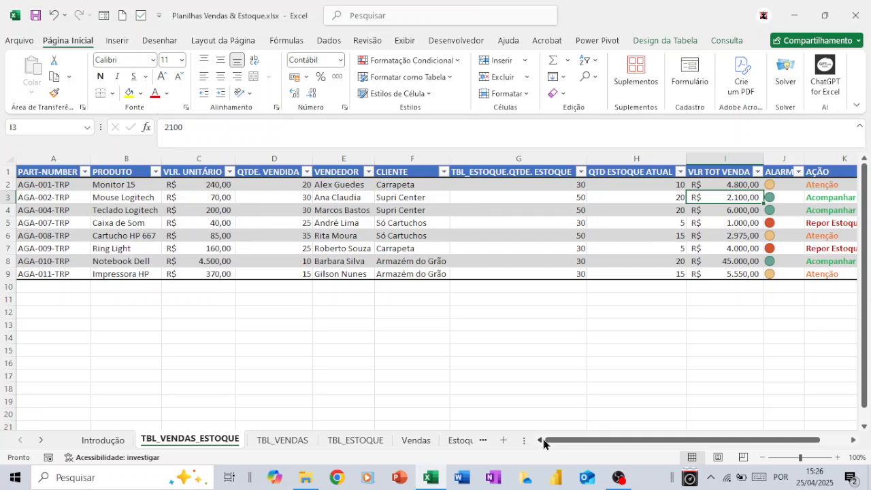
{"action": "left_click", "coordinate": [462, 440]}
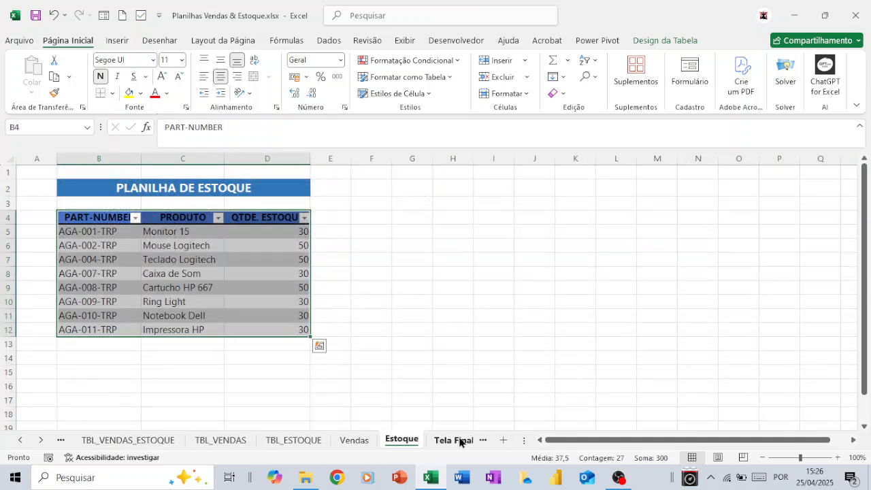
{"action": "left_click", "coordinate": [362, 441]}
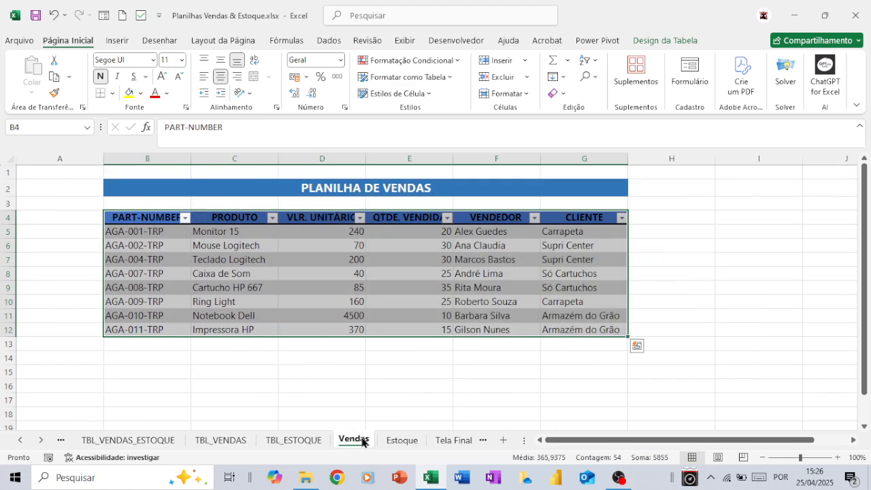
{"action": "left_click", "coordinate": [165, 445]}
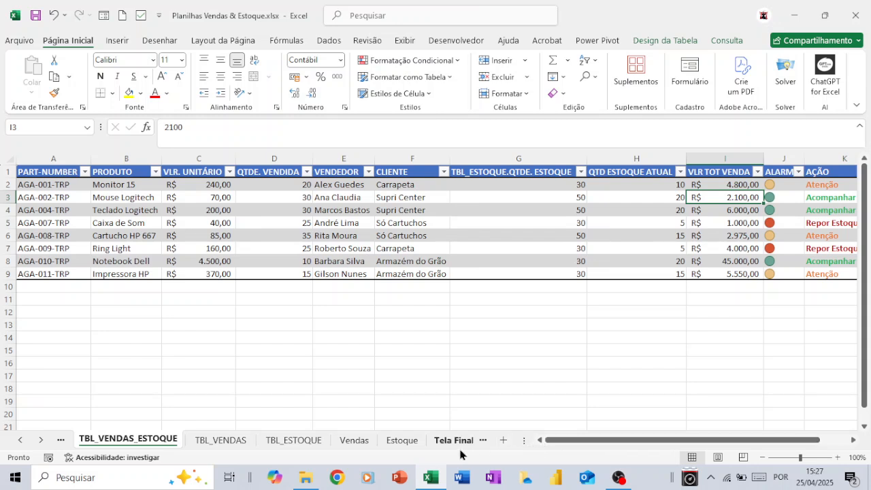
{"action": "left_click", "coordinate": [41, 441]}
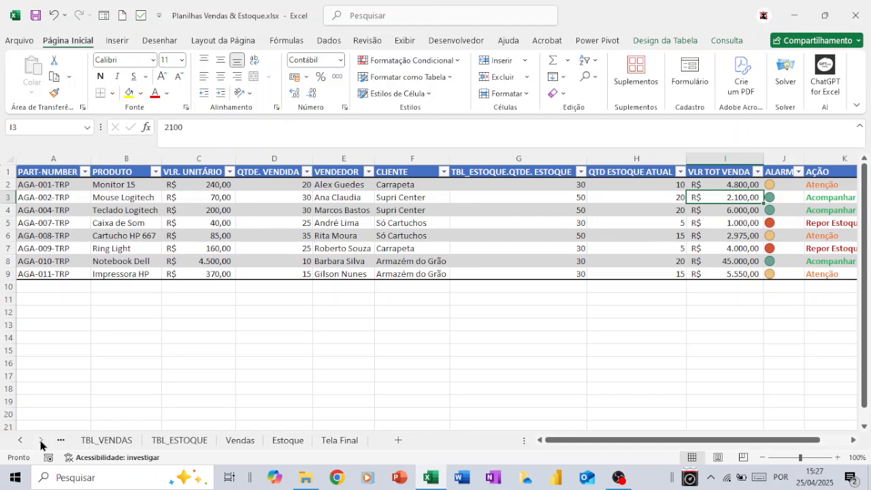
{"action": "left_click", "coordinate": [338, 441]}
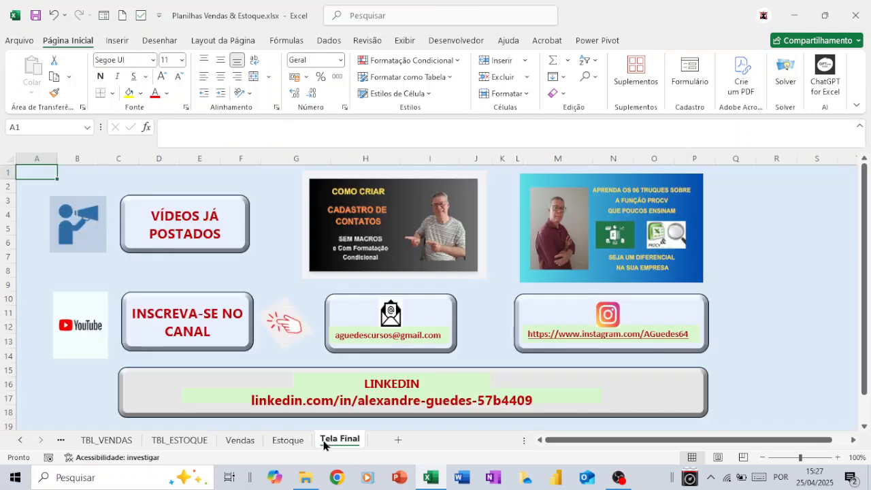